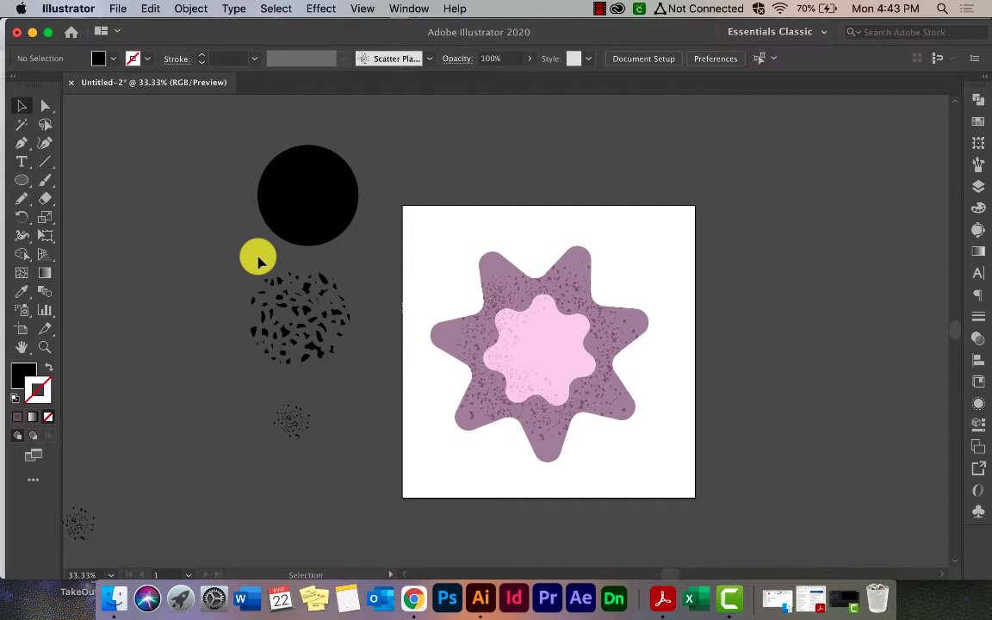
# Step: Move the large speckle cluster slightly so that it lines up beneath the black circle
pyautogui.click(327, 327)
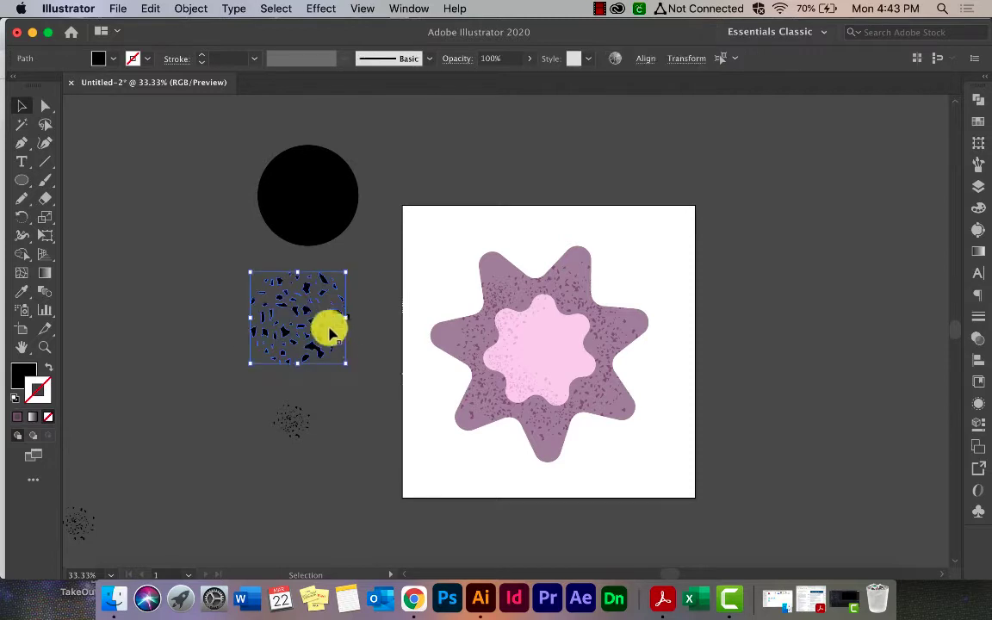
pyautogui.moveTo(312, 315); pyautogui.dragTo(316, 312)
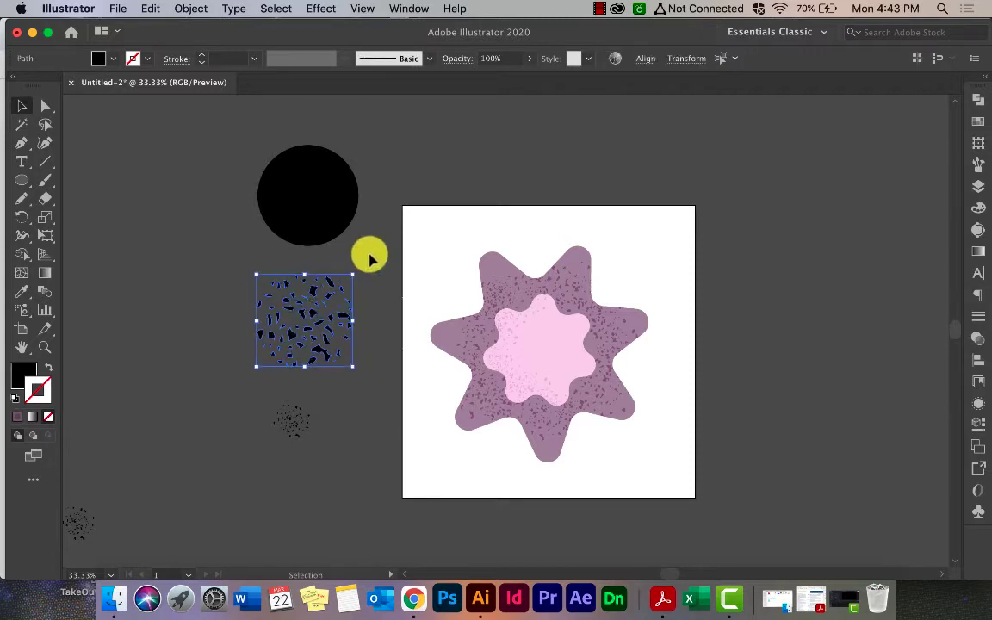
pyautogui.click(370, 258)
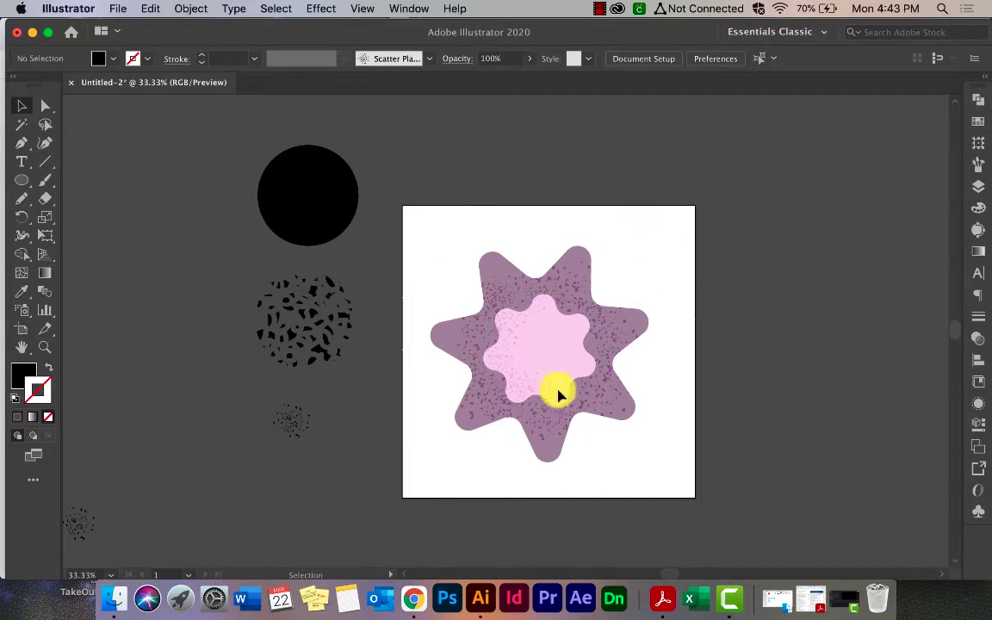
# Step: Duplicate the solid black circle and place the copy beside the large speckle cluster, on the side away from the artboard
pyautogui.scroll(3, 318, 274)
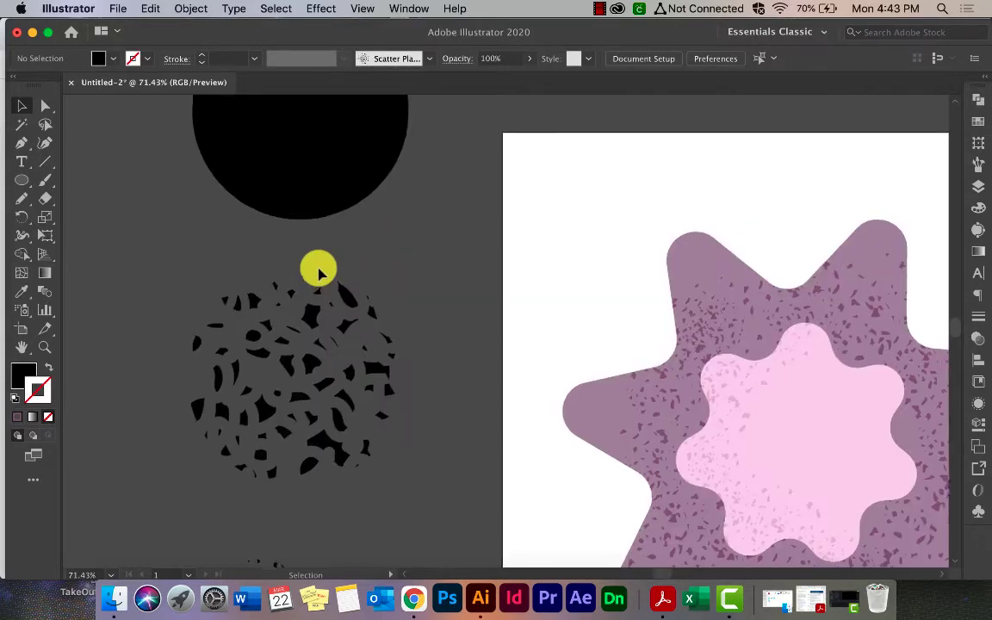
pyautogui.scroll(3, 318, 274)
pyautogui.hscroll(-3, 318, 274)
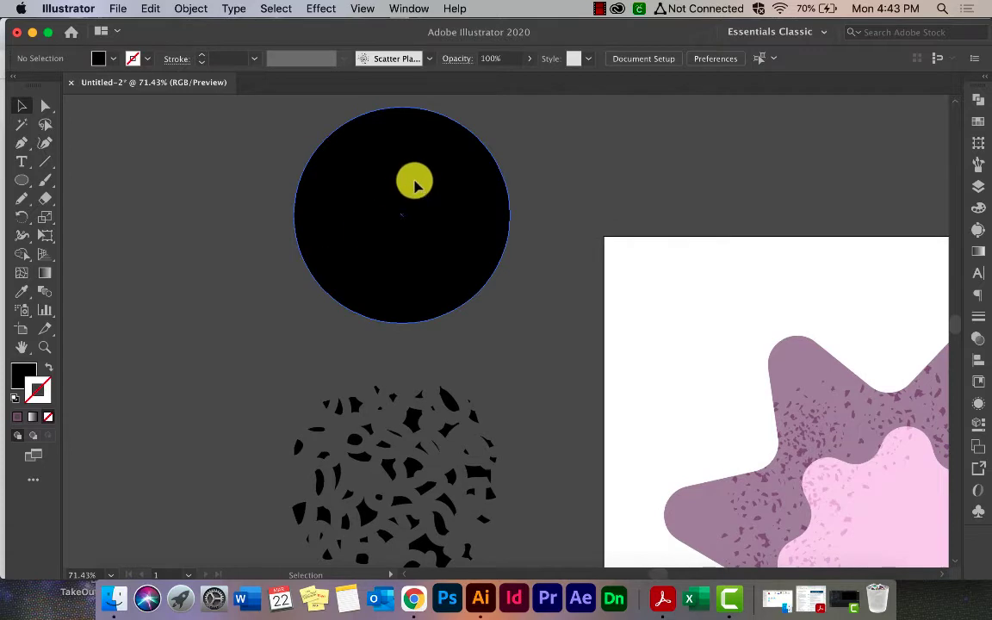
pyautogui.click(374, 167)
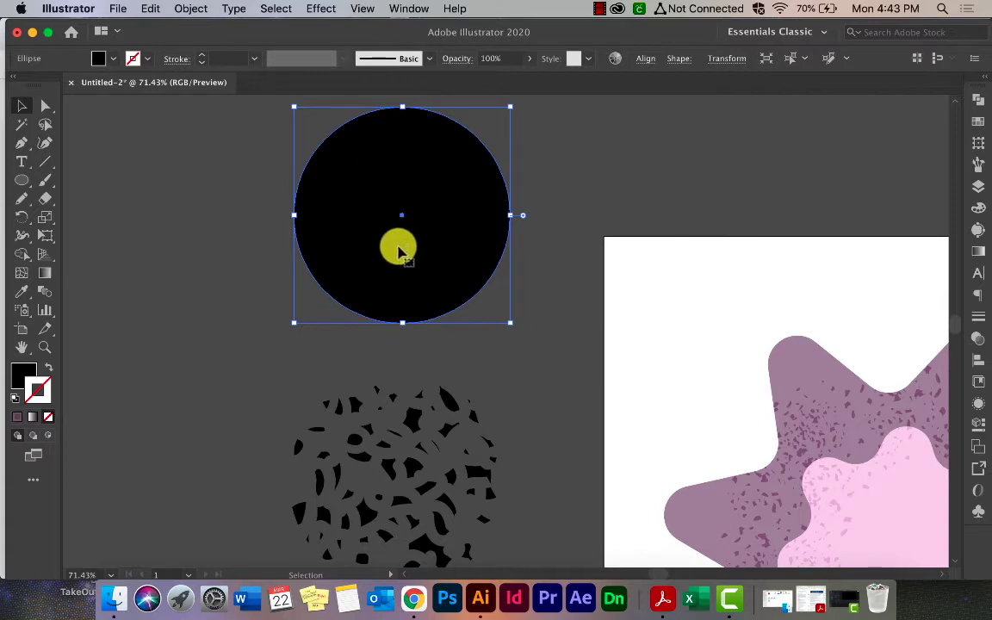
pyautogui.scroll(-3, 398, 250)
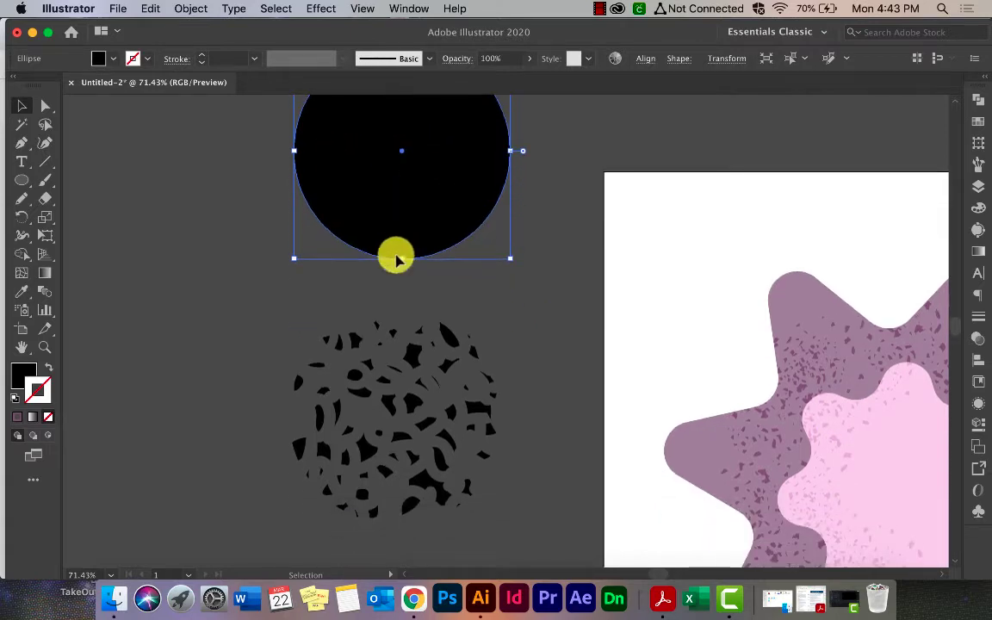
pyautogui.click(356, 379)
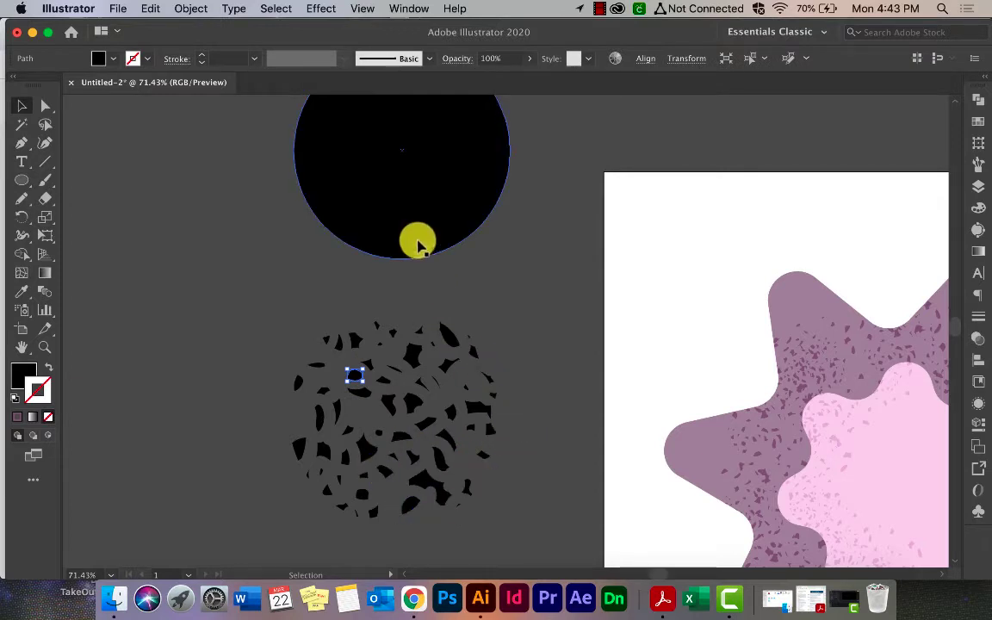
pyautogui.moveTo(418, 249); pyautogui.dragTo(164, 508)
pyautogui.hscroll(-5, 804, 376)
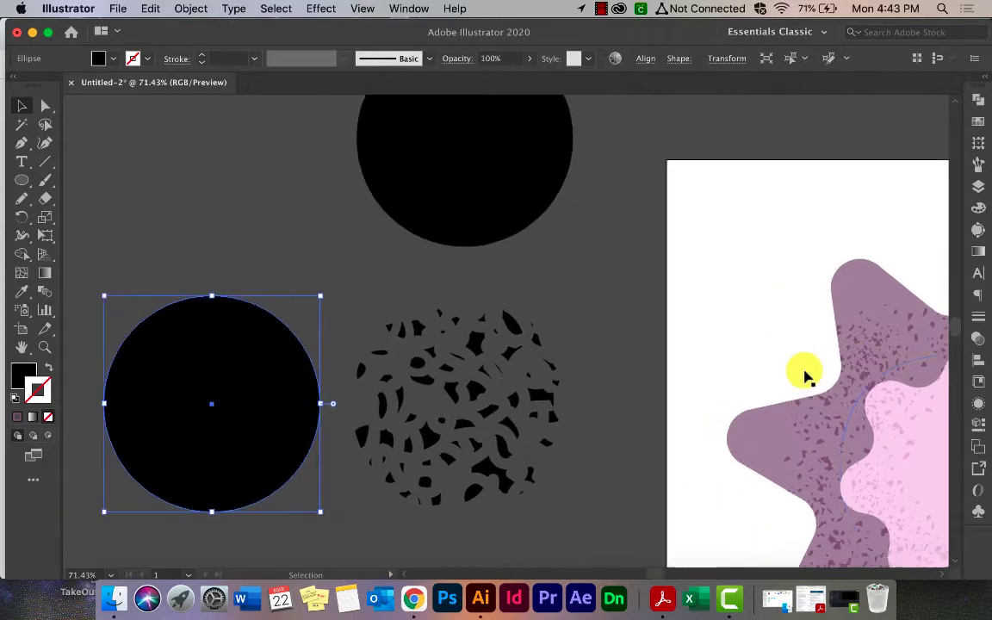
pyautogui.moveTo(299, 346); pyautogui.dragTo(251, 343)
pyautogui.click(255, 214)
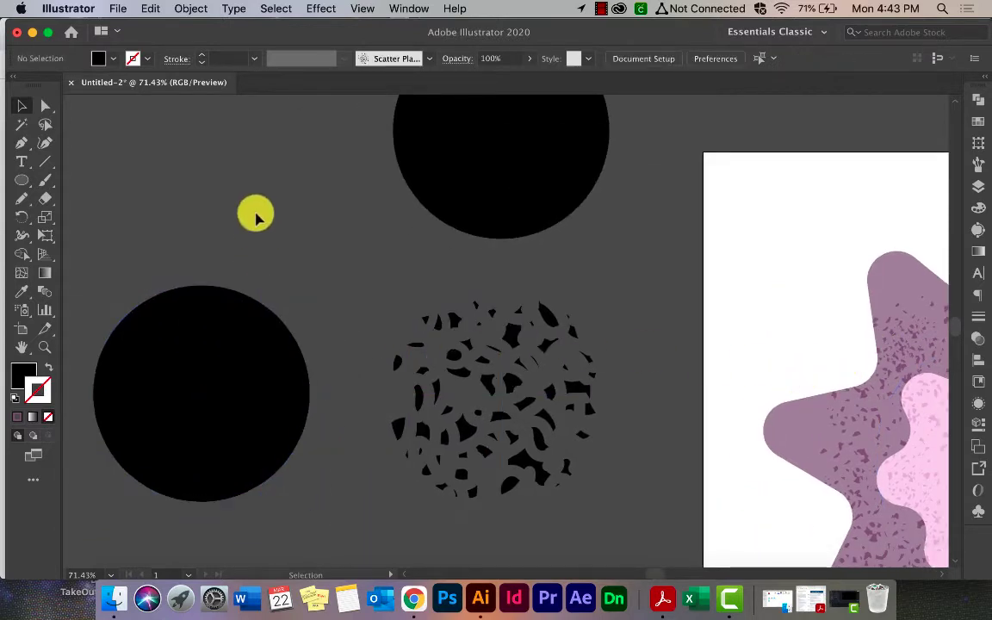
# Step: Erase looping strokes through the left half of the circle copy with the Eraser, leaving small isolated fragments
pyautogui.click(218, 348)
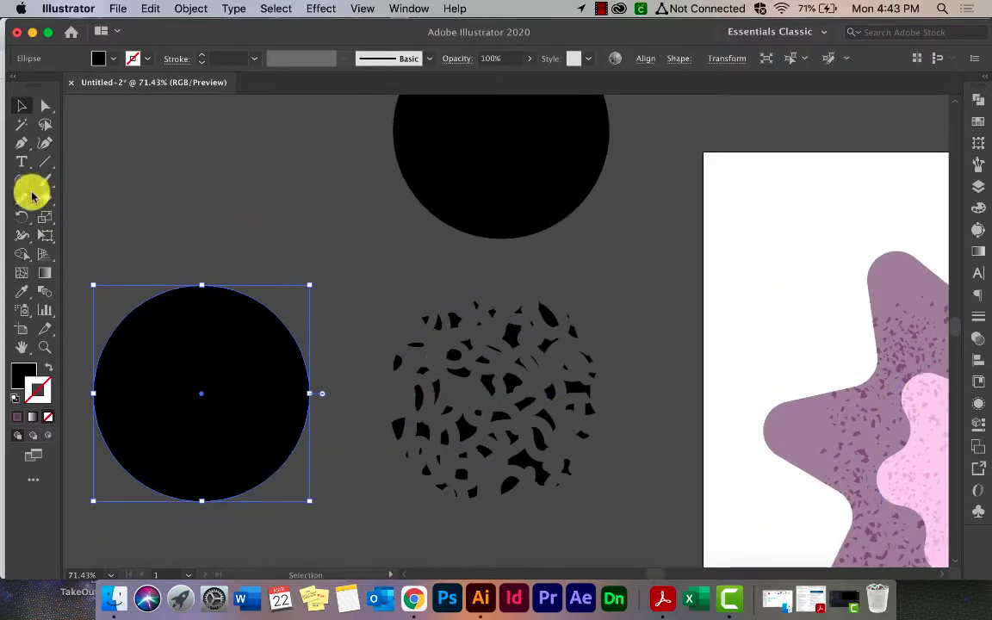
pyautogui.press('e')
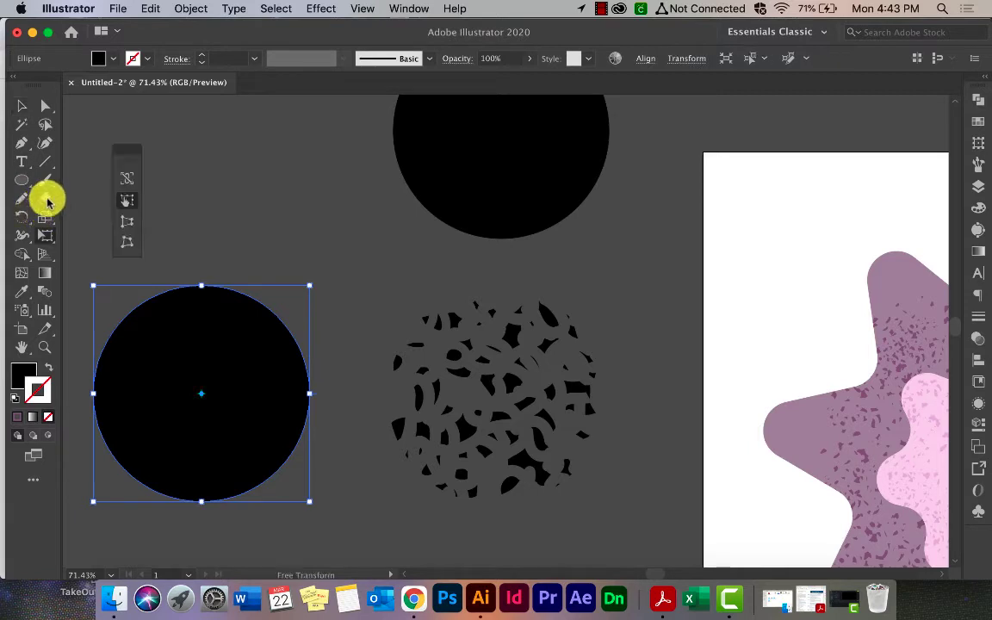
pyautogui.click(48, 202)
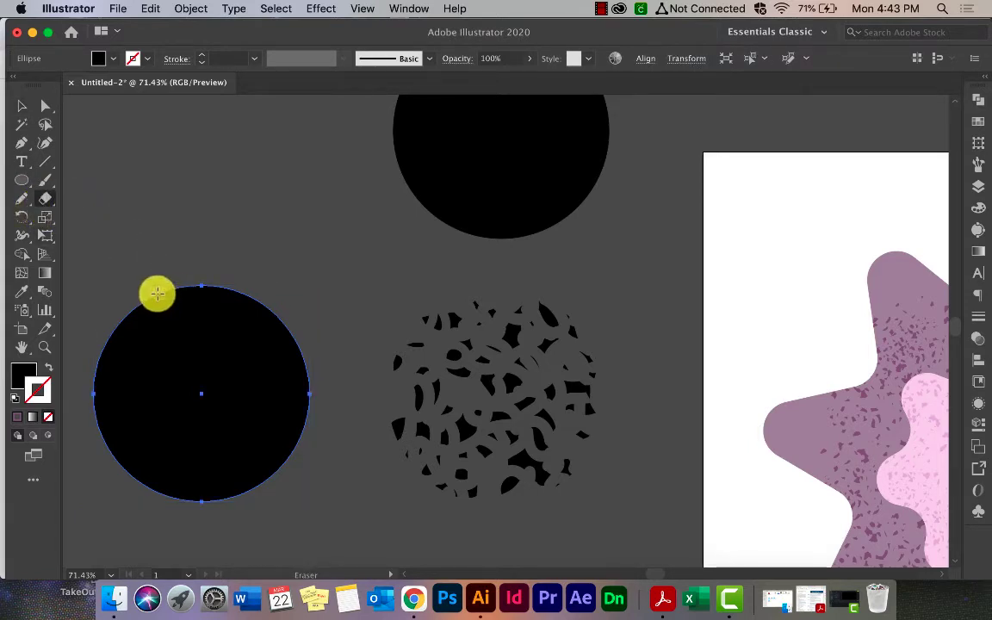
pyautogui.moveTo(157, 294)
pyautogui.mouseDown()
pyautogui.moveTo(123, 328)
pyautogui.moveTo(146, 342)
pyautogui.moveTo(189, 340)
pyautogui.moveTo(179, 364)
pyautogui.moveTo(164, 335)
pyautogui.moveTo(160, 376)
pyautogui.moveTo(164, 352)
pyautogui.moveTo(111, 338)
pyautogui.mouseUp()
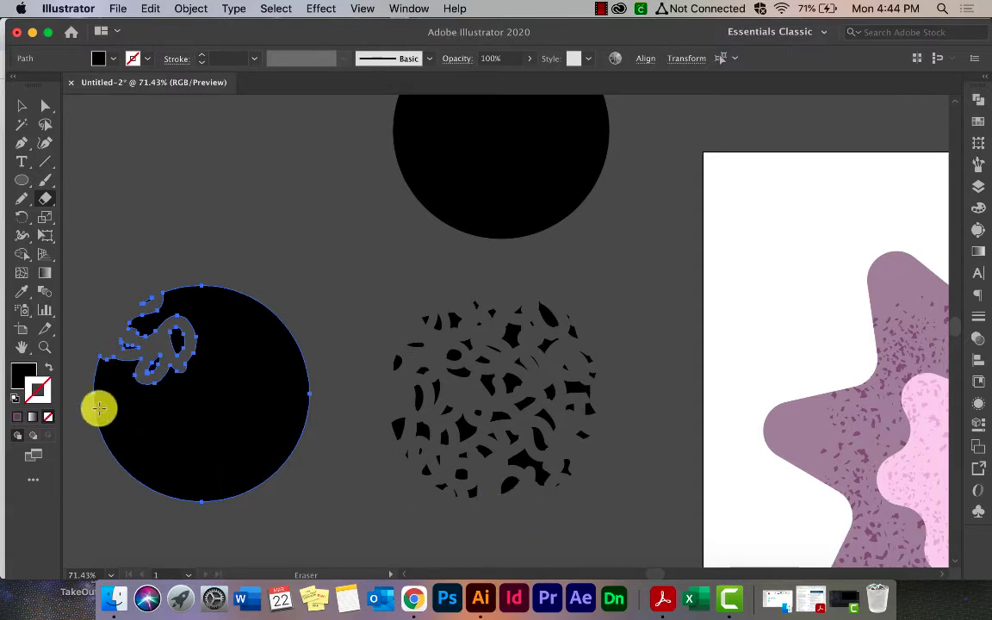
pyautogui.moveTo(99, 409)
pyautogui.mouseDown()
pyautogui.moveTo(89, 447)
pyautogui.moveTo(89, 423)
pyautogui.moveTo(142, 417)
pyautogui.moveTo(101, 427)
pyautogui.moveTo(111, 387)
pyautogui.moveTo(135, 362)
pyautogui.moveTo(167, 437)
pyautogui.moveTo(143, 433)
pyautogui.moveTo(168, 458)
pyautogui.moveTo(214, 425)
pyautogui.moveTo(179, 418)
pyautogui.moveTo(220, 435)
pyautogui.mouseUp()
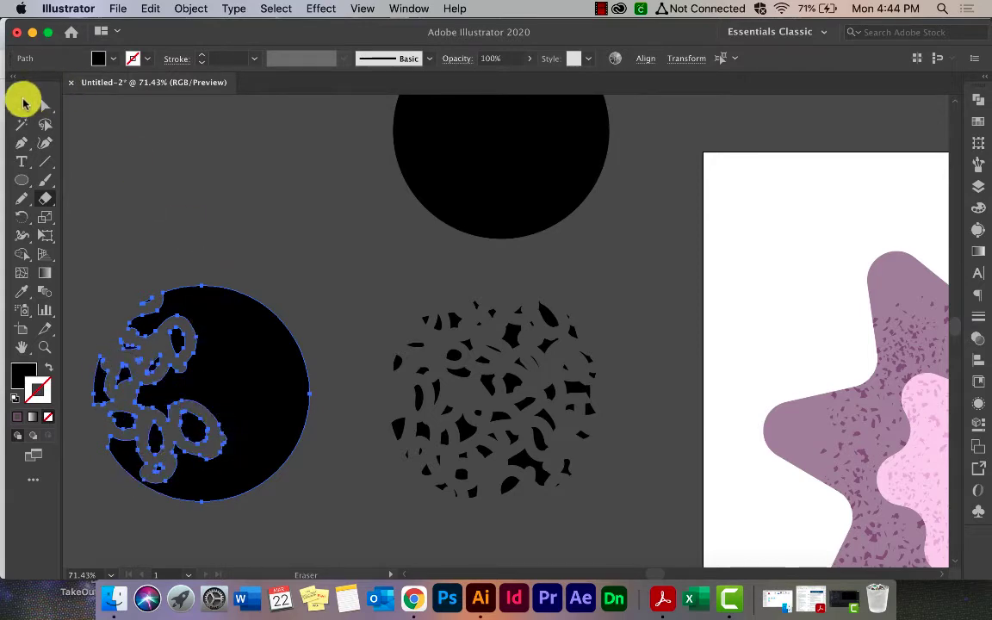
pyautogui.click(24, 104)
# Step: Examine individual speckles of the small cluster and compare them with the shapes in the large cluster
pyautogui.scroll(-5, 606, 441)
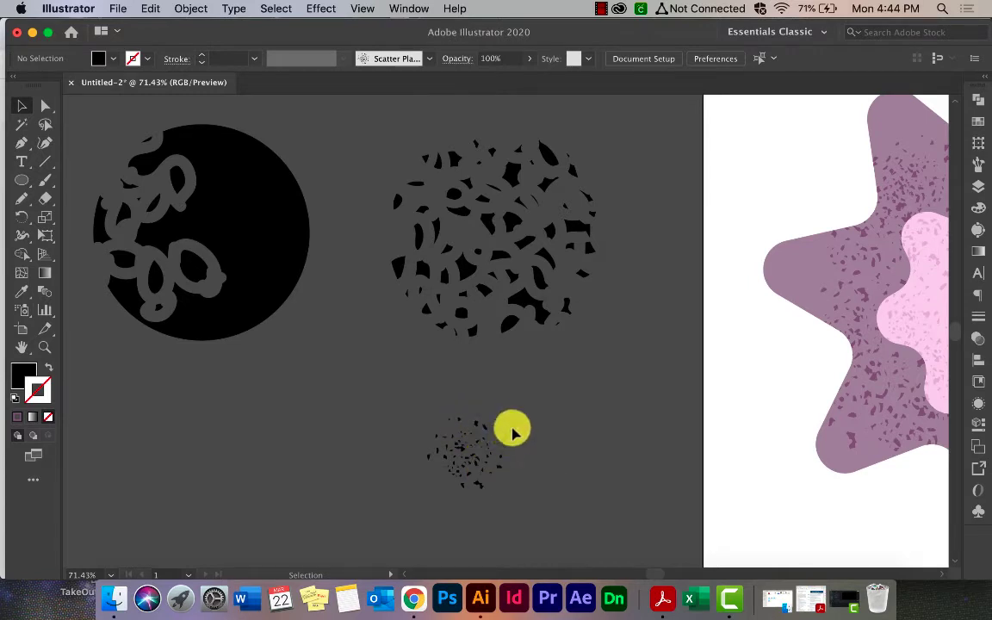
pyautogui.scroll(3, 512, 433)
pyautogui.scroll(-2, 502, 445)
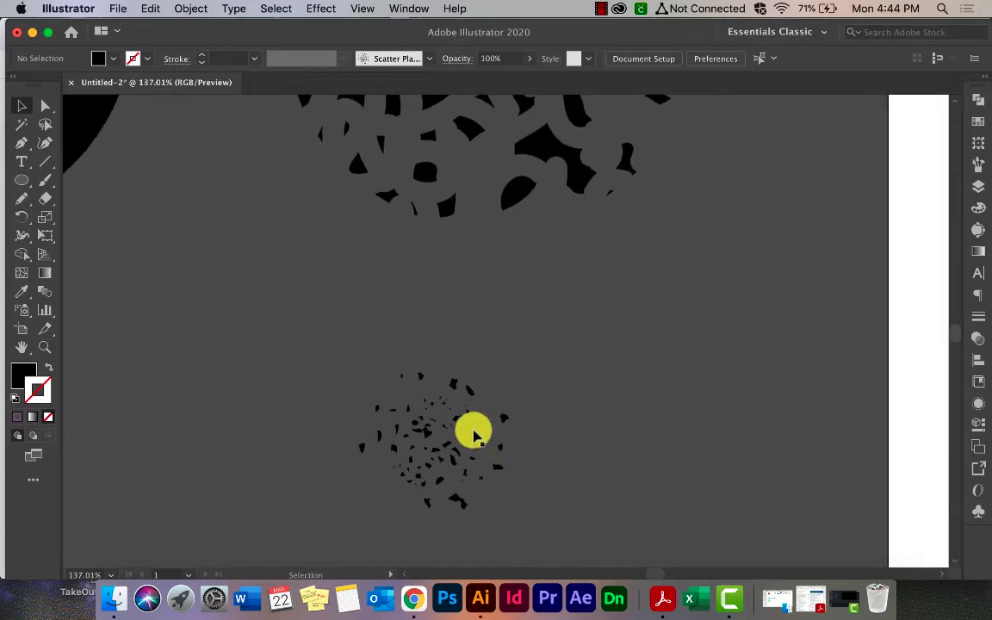
pyautogui.click(377, 409)
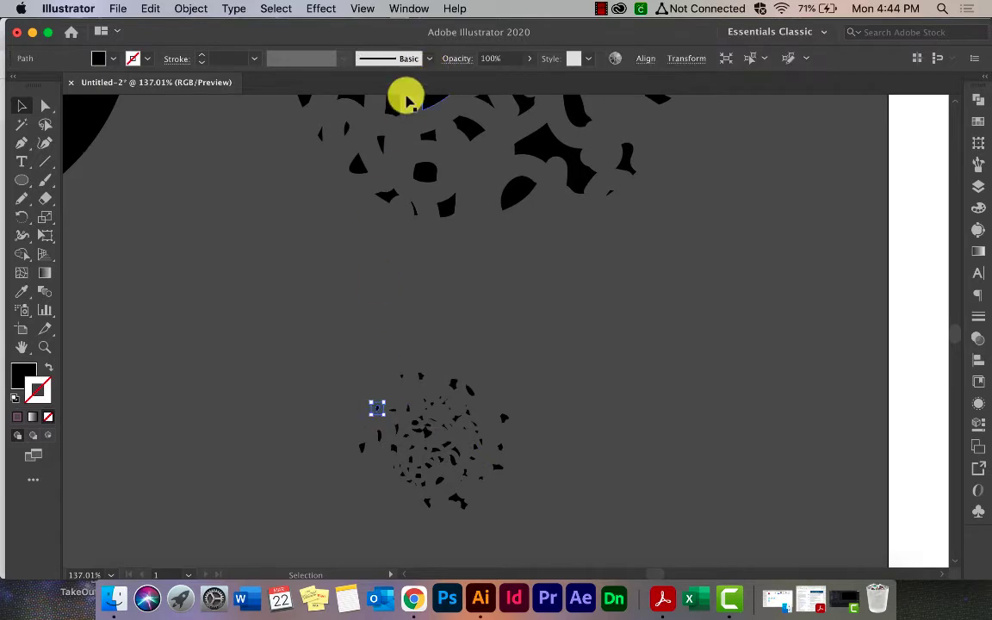
pyautogui.scroll(10, 605, 224)
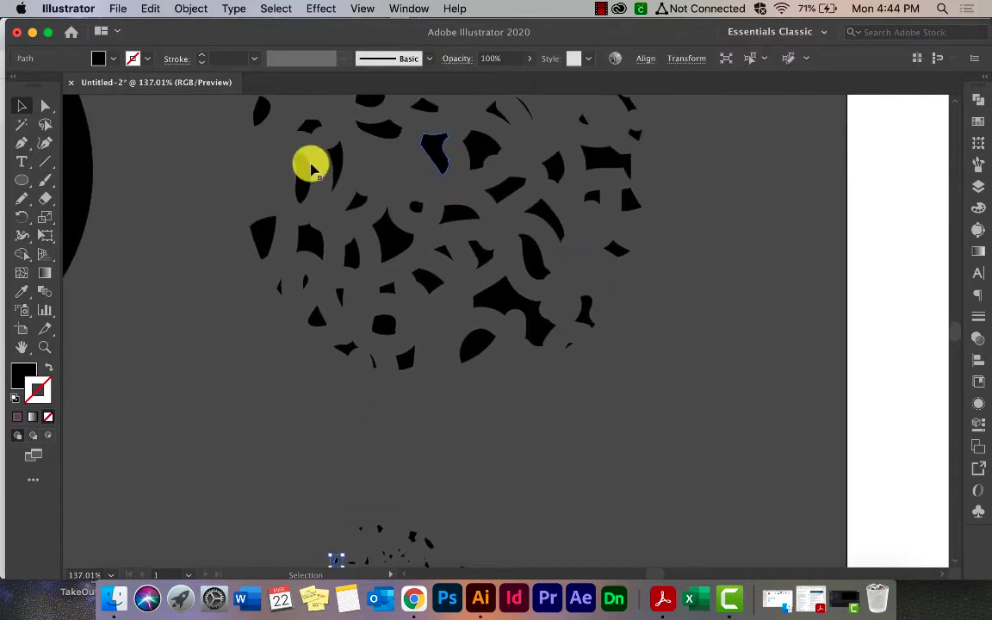
pyautogui.click(258, 286)
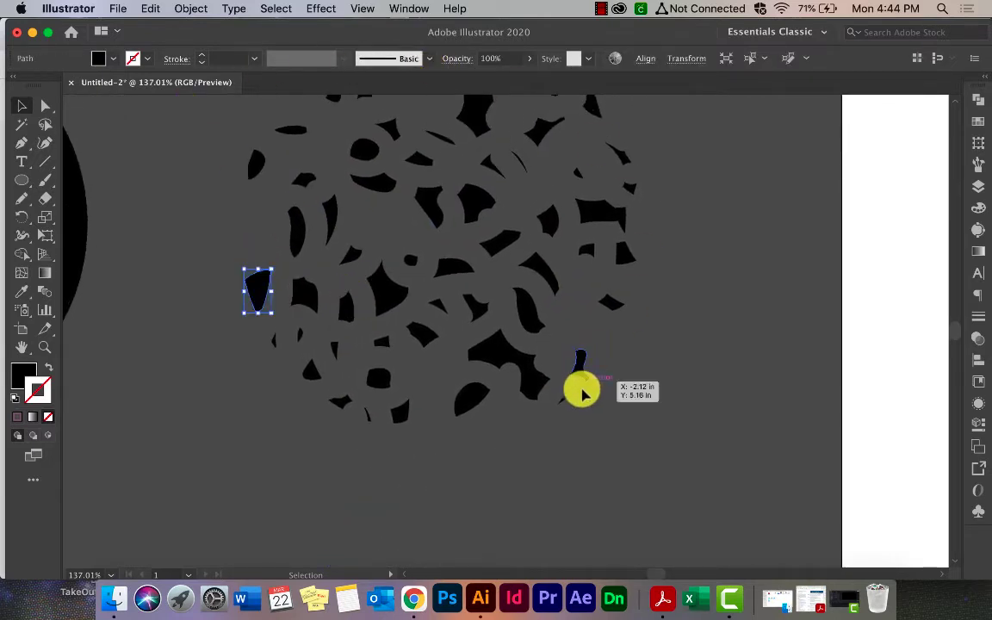
pyautogui.scroll(-9, 580, 392)
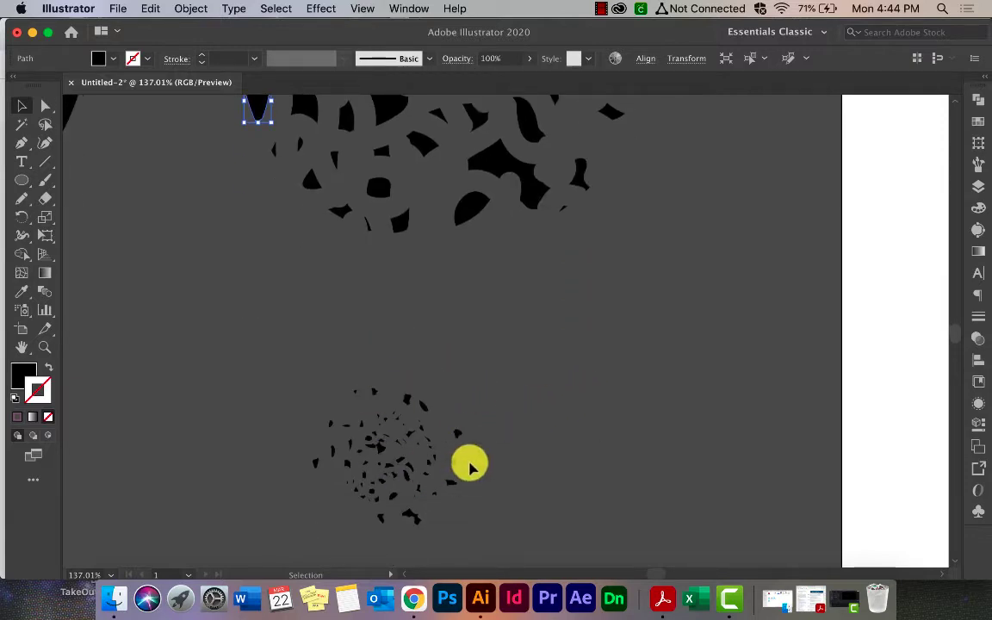
pyautogui.scroll(-8, 470, 463)
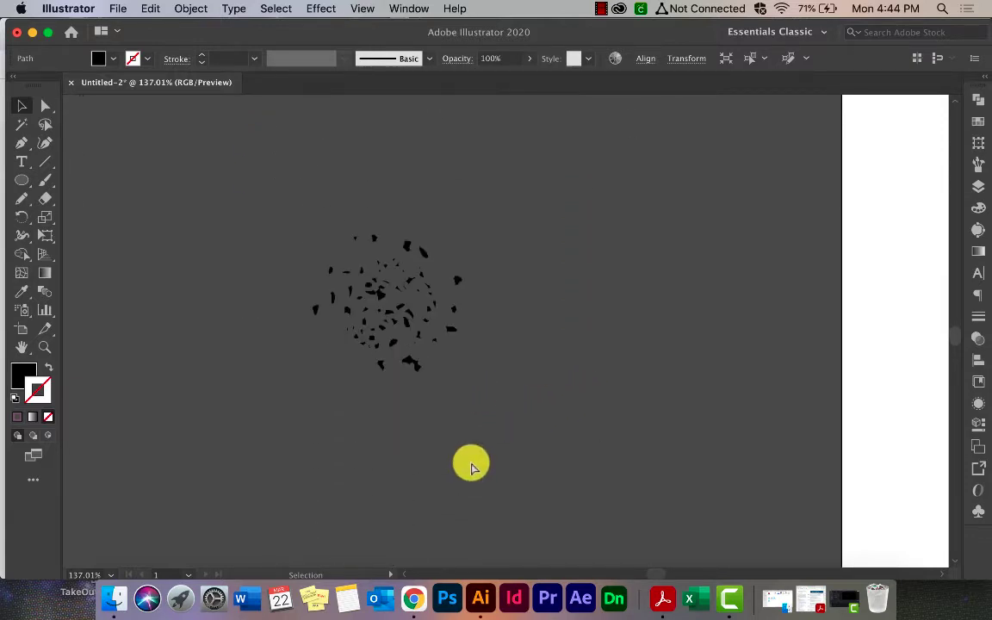
pyautogui.press('super+0')
pyautogui.hscroll(-15, 472, 467)
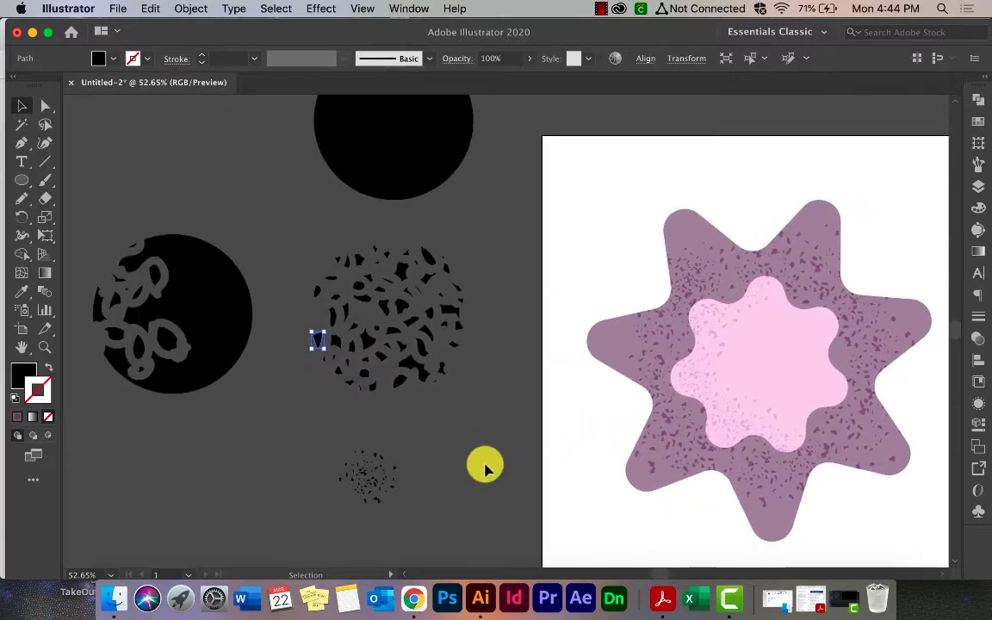
# Step: Delete the partly erased circle copy, first its main body and then the leftover fragments
pyautogui.click(186, 287)
pyautogui.press('Delete')
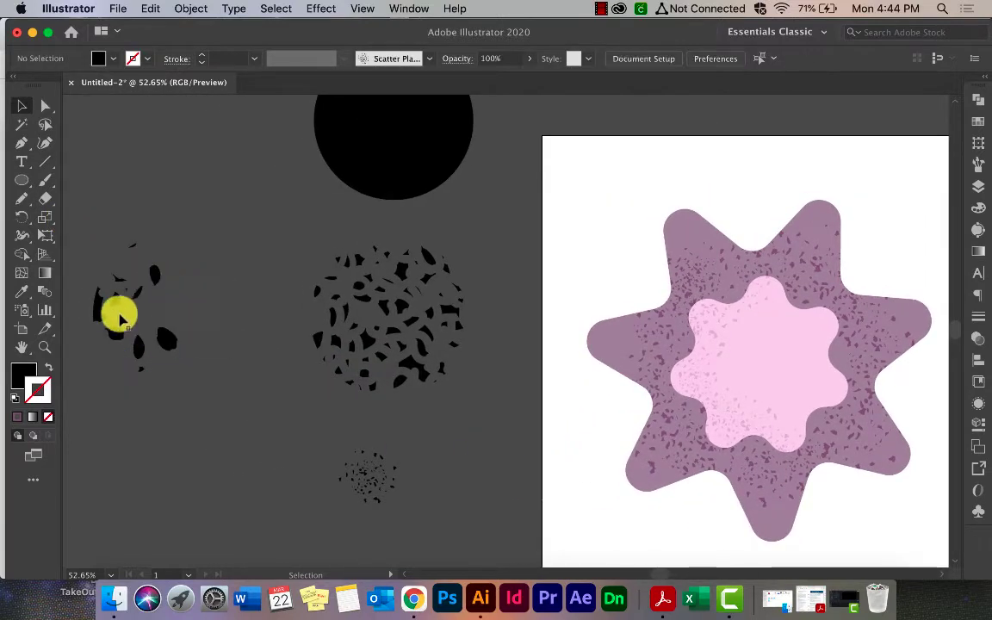
pyautogui.moveTo(89, 246); pyautogui.dragTo(198, 396)
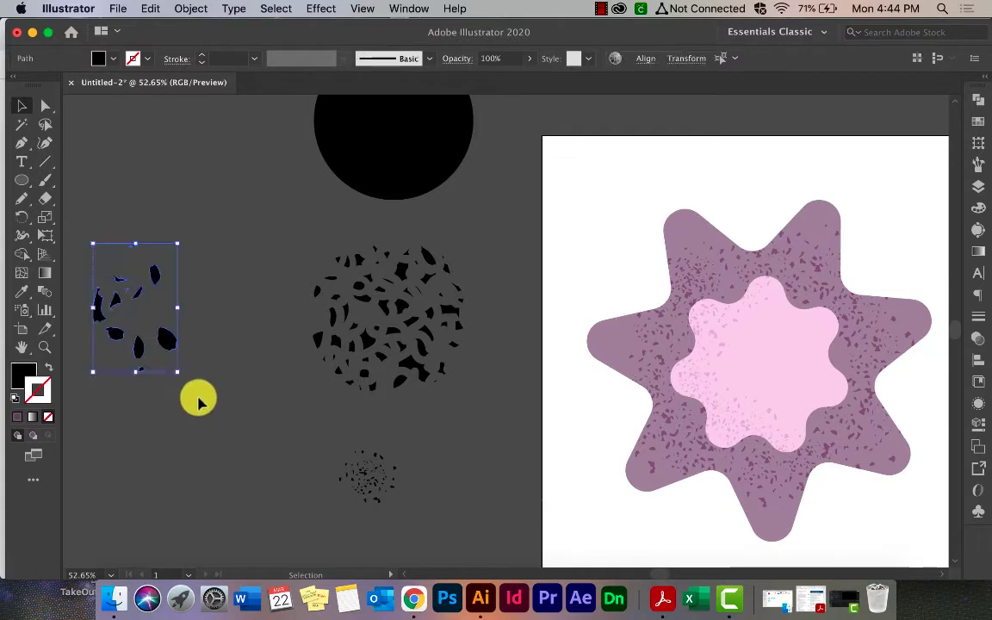
pyautogui.press('Delete')
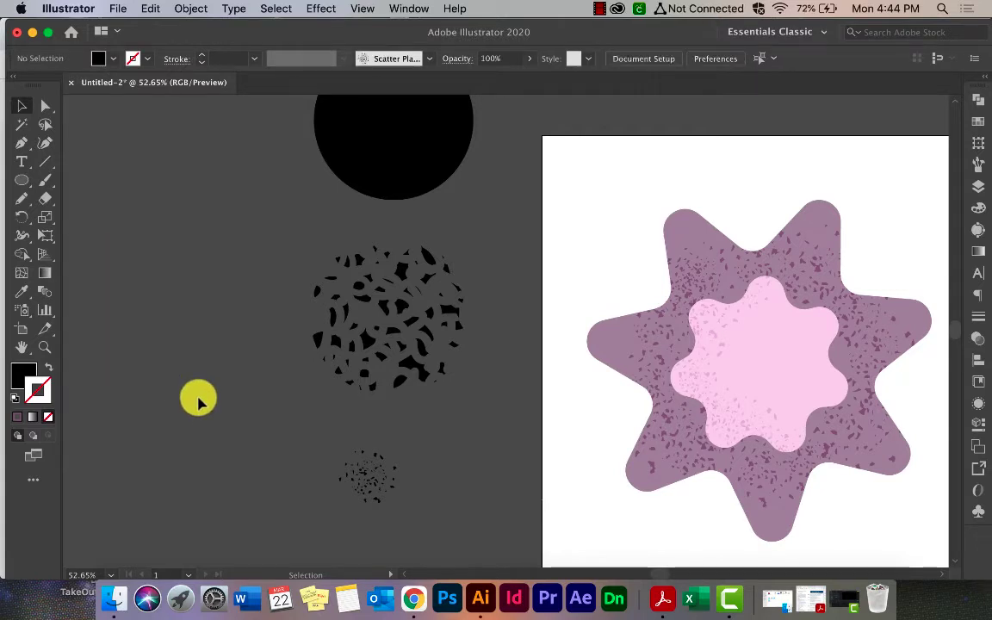
pyautogui.click(320, 291)
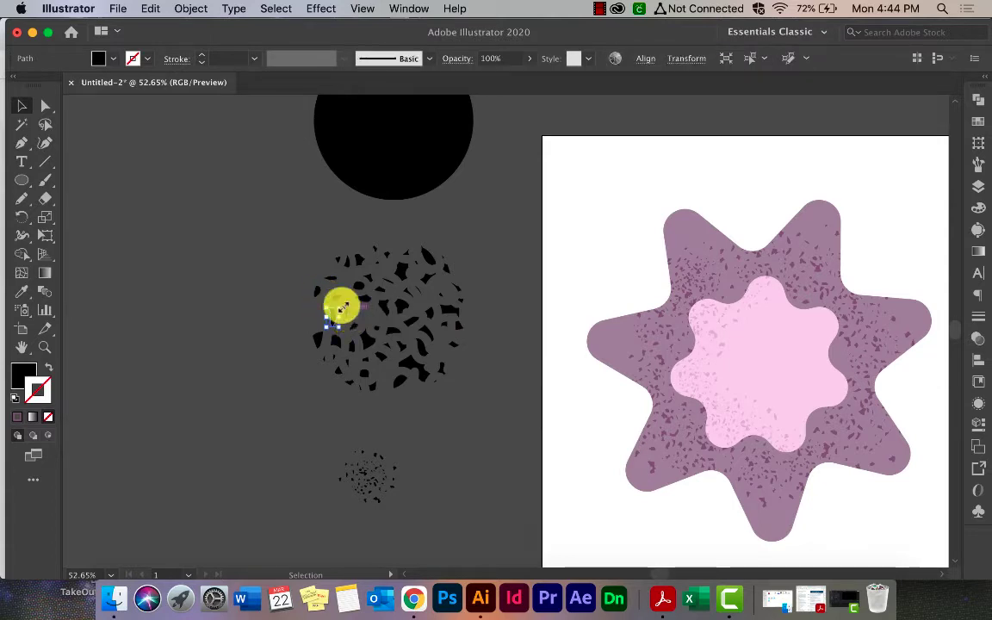
pyautogui.click(366, 339)
pyautogui.click(480, 340)
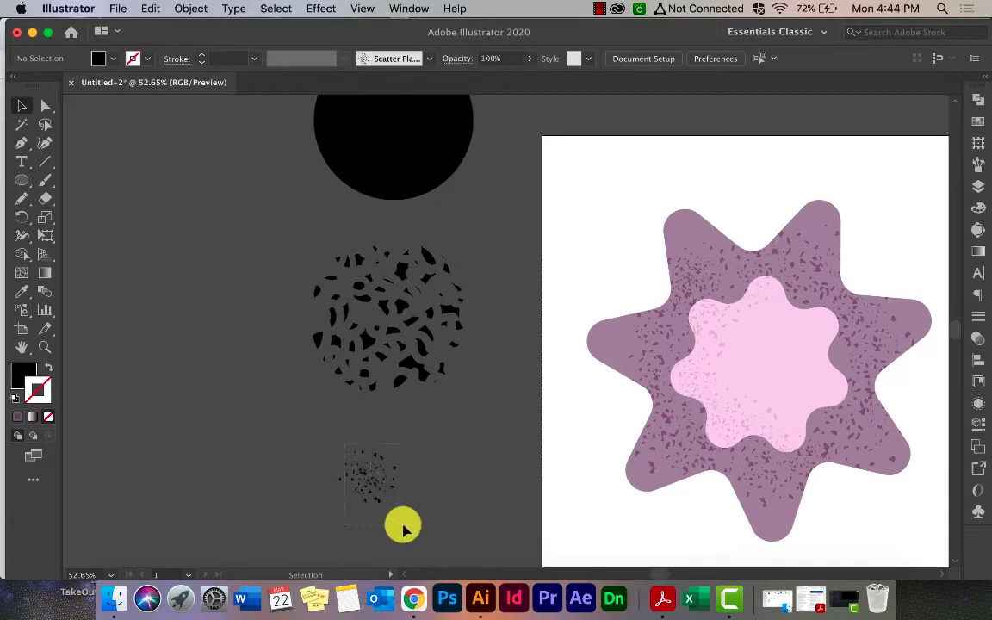
# Step: Duplicate the small speckle cluster into the empty area to its left and scale the copy down
pyautogui.click(376, 473)
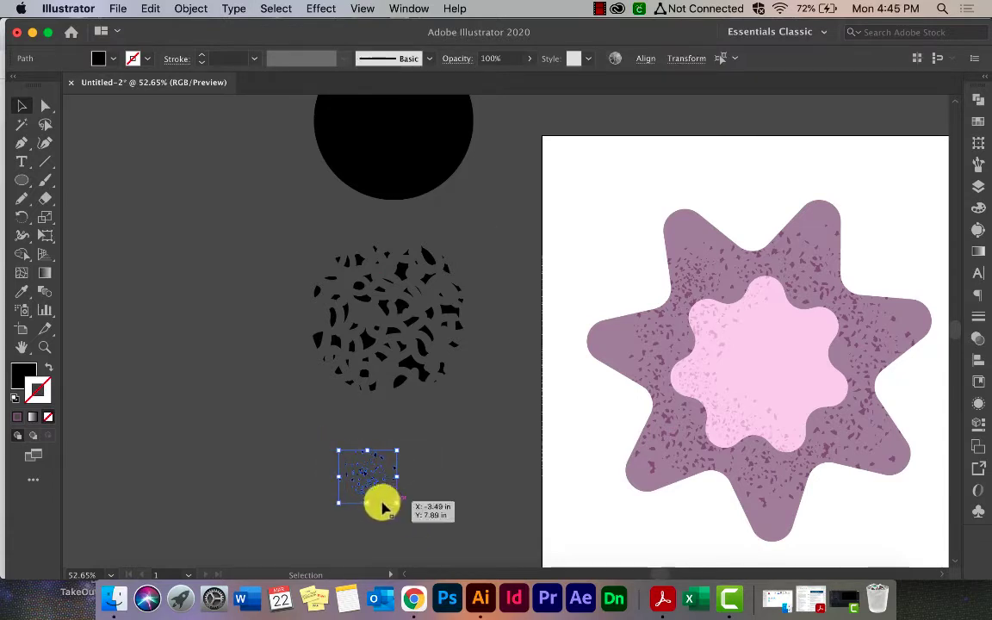
pyautogui.moveTo(381, 505); pyautogui.dragTo(239, 486)
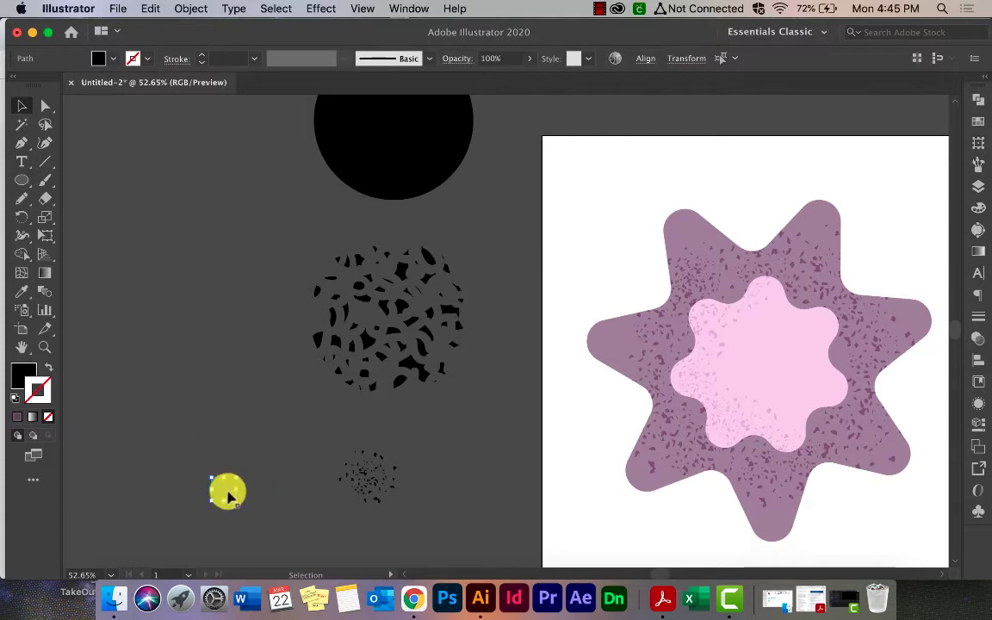
# Step: Bring the flower artwork back into view and display the document's available brushes
pyautogui.scroll(5, 951, 134)
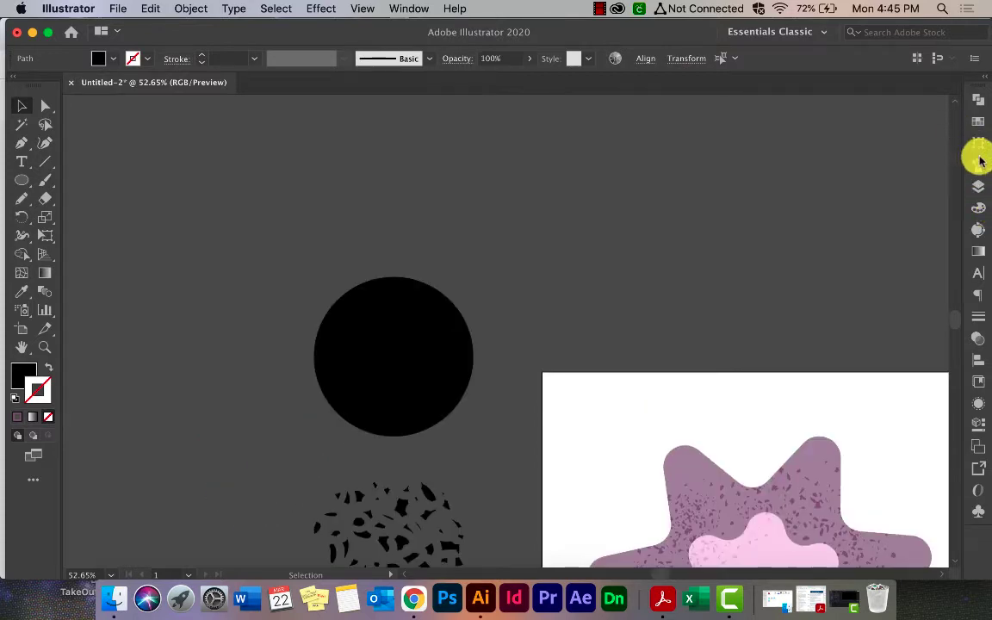
pyautogui.scroll(-6, 872, 234)
pyautogui.hscroll(6, 871, 234)
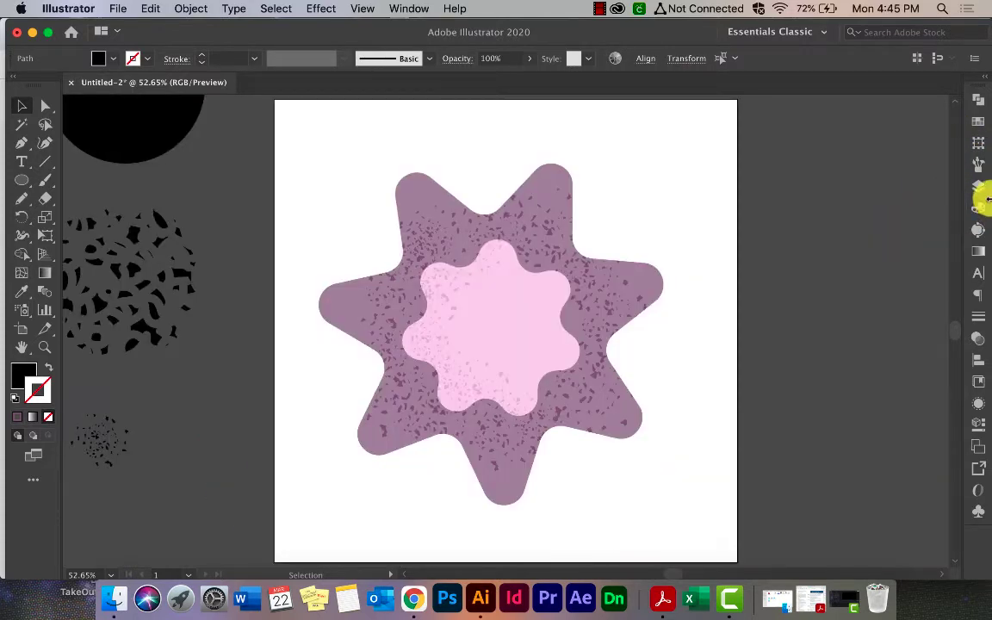
pyautogui.click(978, 165)
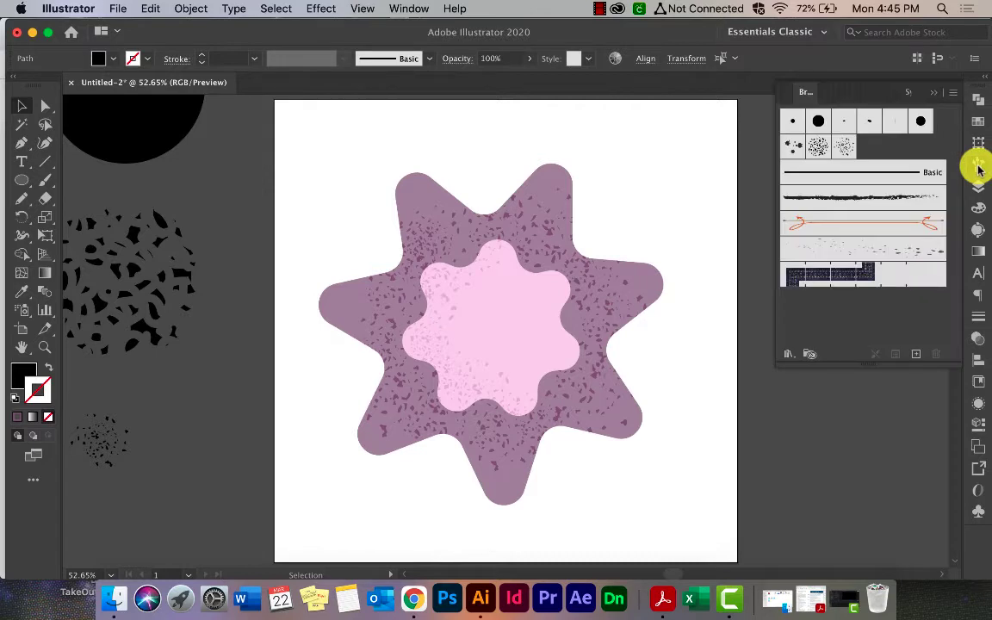
pyautogui.click(408, 7)
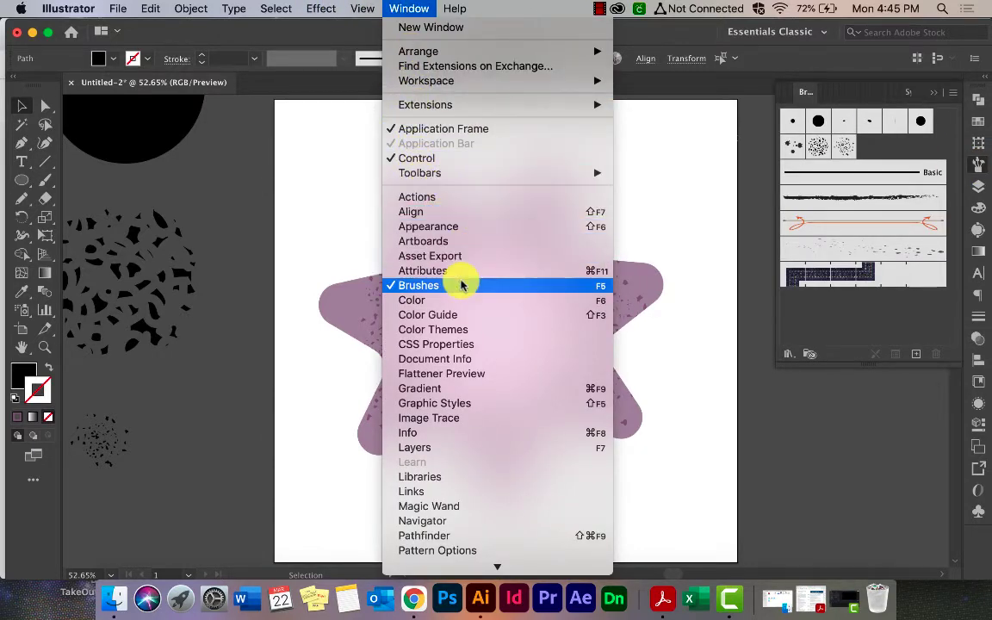
pyautogui.click(743, 390)
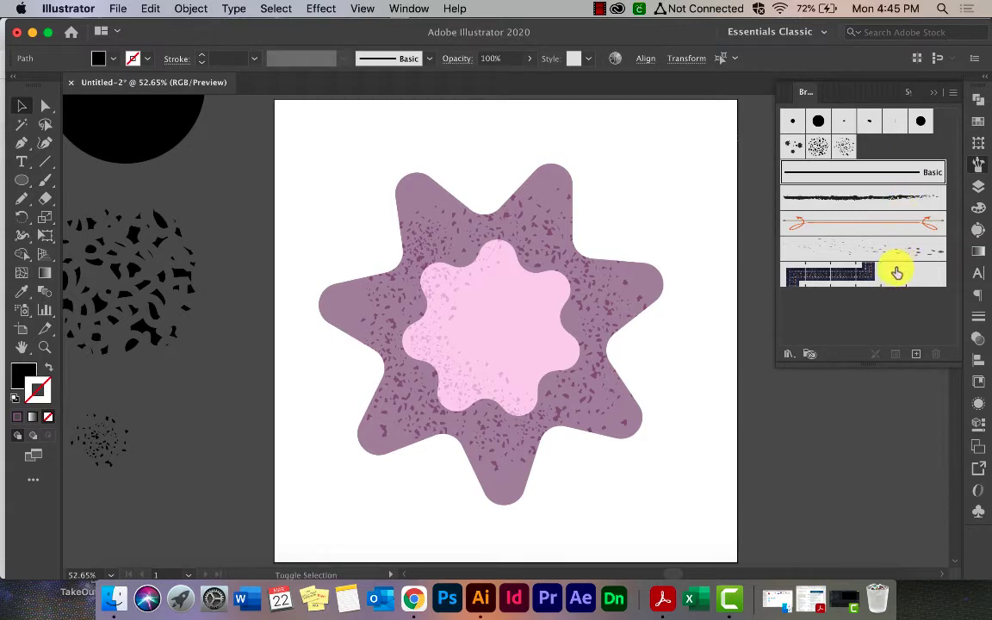
# Step: Delete the four art and pattern brushes listed below the Basic brush
pyautogui.keyDown('shift'); pyautogui.click(896, 273); pyautogui.keyUp('shift')
pyautogui.click(935, 353)
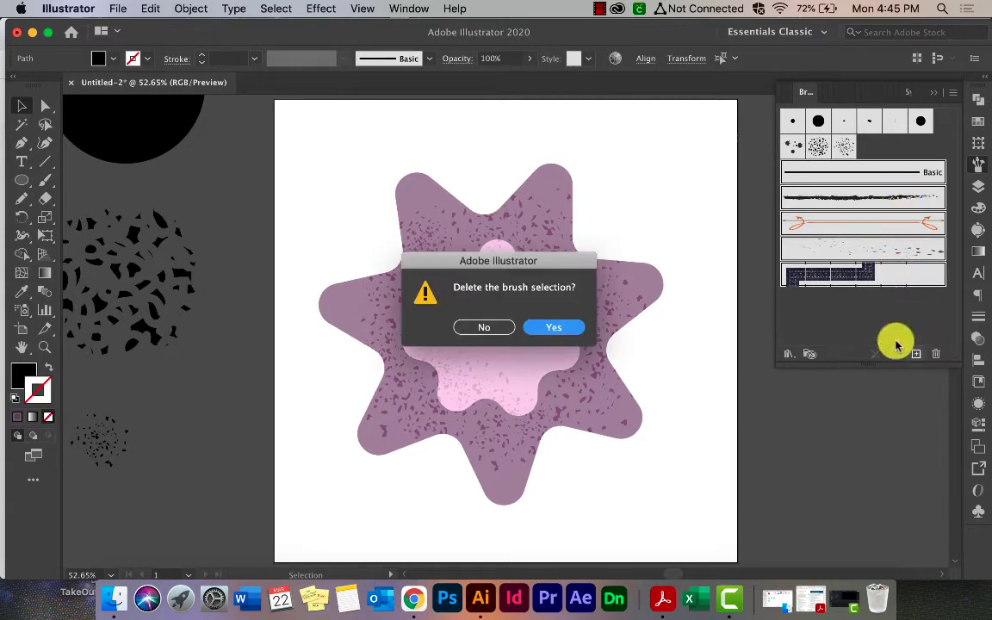
pyautogui.click(535, 332)
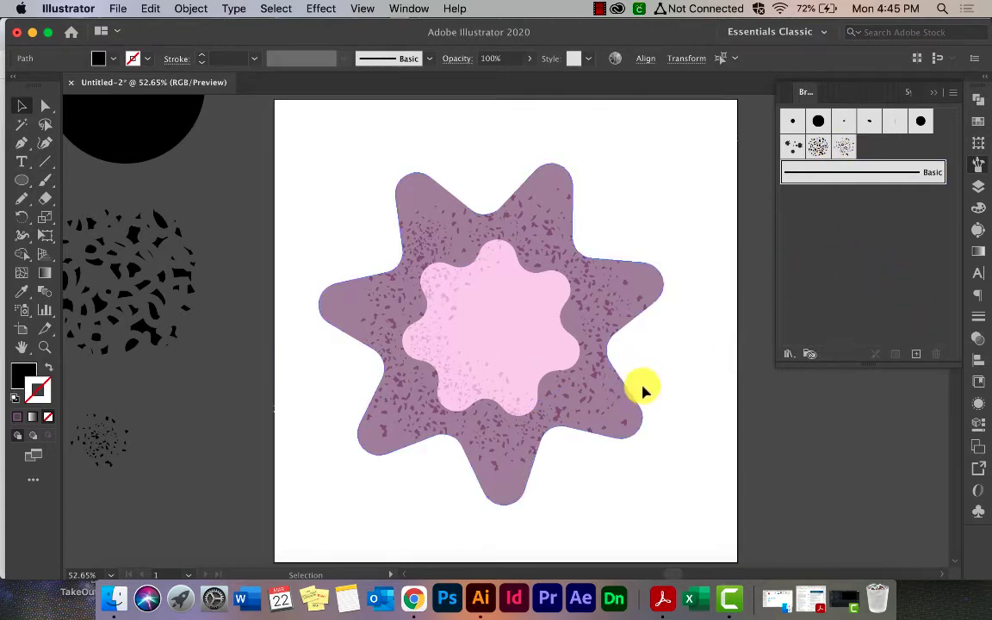
# Step: Create a new scatter brush from the smallest speckle cluster
pyautogui.hscroll(-1, 680, 383)
pyautogui.hscroll(-5, 112, 353)
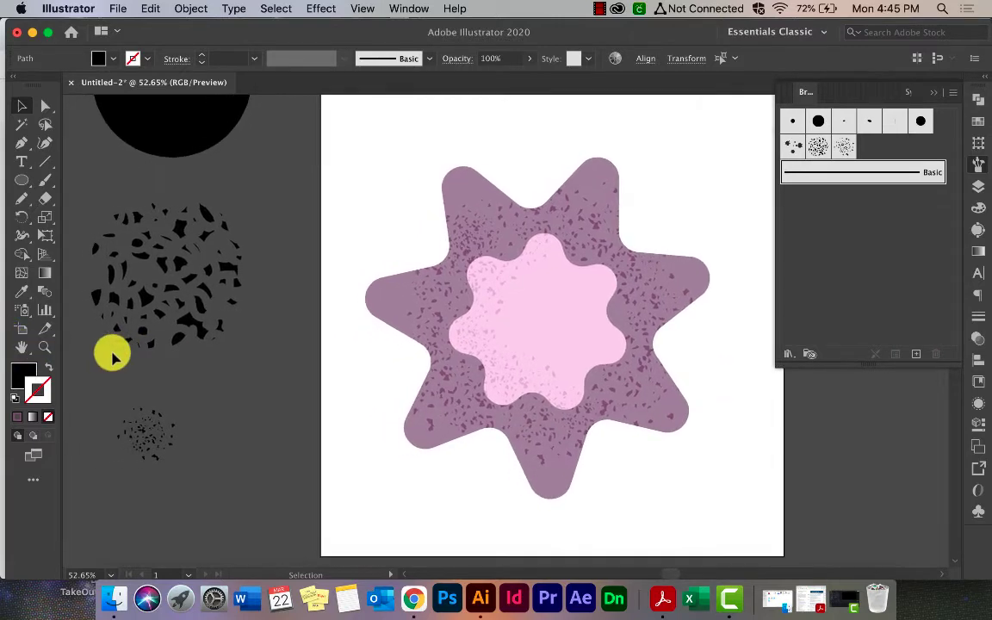
pyautogui.hscroll(-5, 112, 354)
pyautogui.scroll(1, 112, 351)
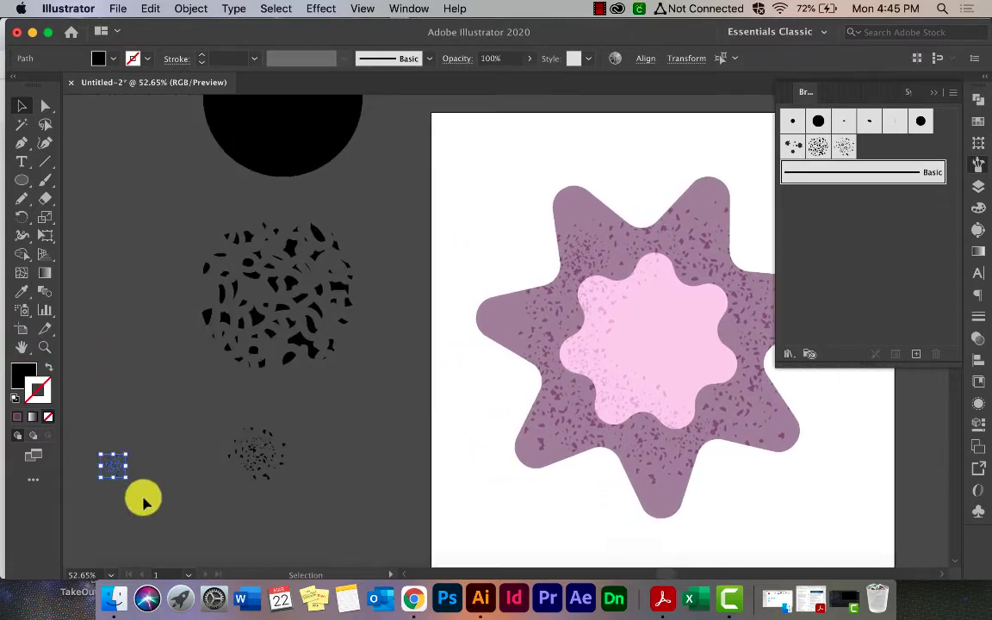
pyautogui.moveTo(111, 465)
pyautogui.mouseDown()
pyautogui.moveTo(881, 181)
pyautogui.moveTo(906, 151)
pyautogui.mouseUp()
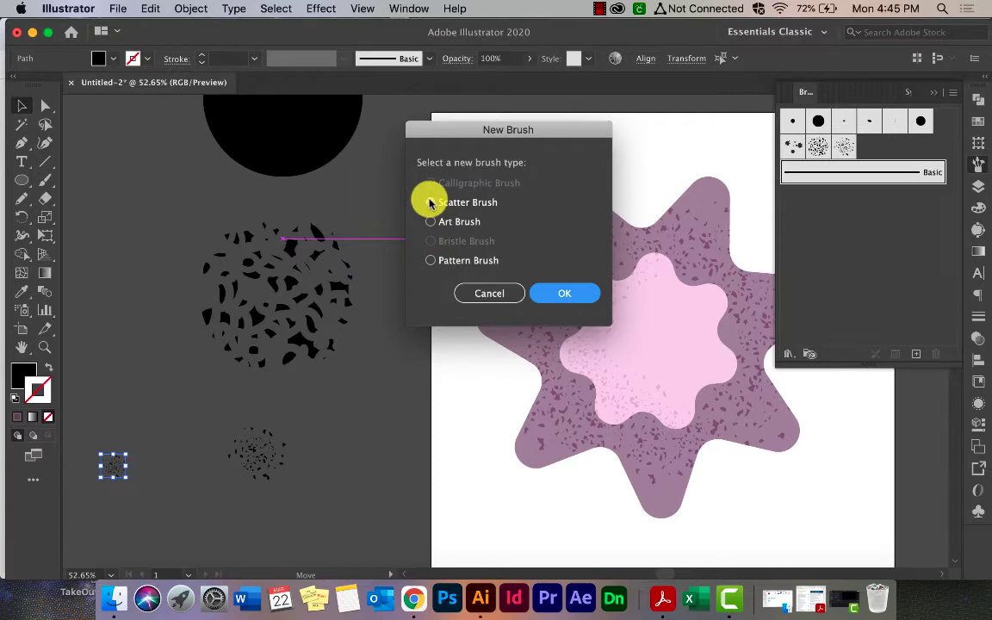
pyautogui.click(566, 293)
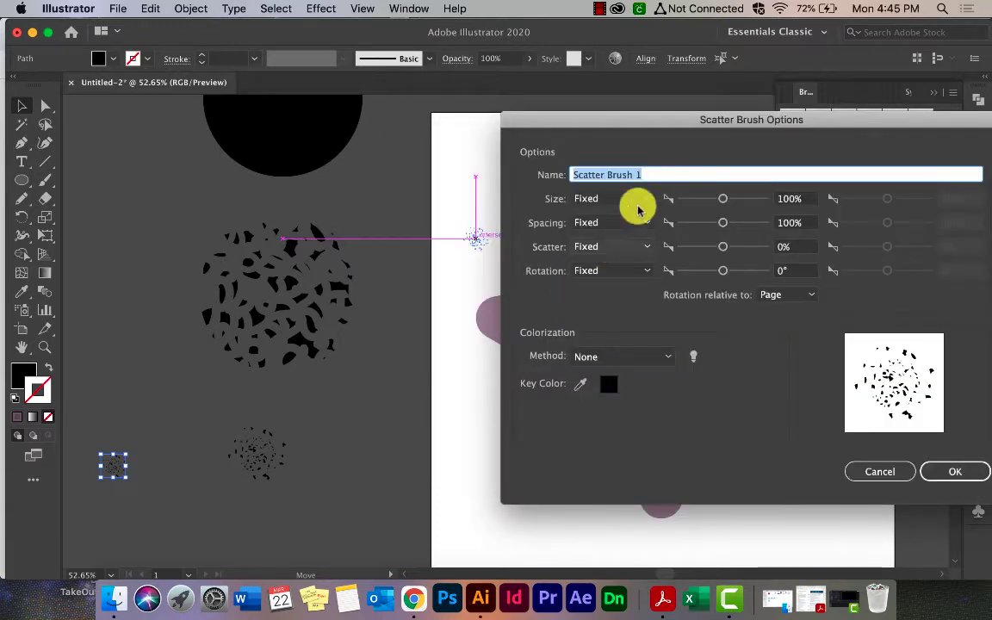
# Step: Name the new brush Scatter Play 3 and set its colorization method to Hue Shift
pyautogui.moveTo(682, 124)
pyautogui.mouseDown()
pyautogui.moveTo(614, 144)
pyautogui.moveTo(571, 212)
pyautogui.moveTo(546, 314)
pyautogui.moveTo(530, 208)
pyautogui.moveTo(560, 191)
pyautogui.mouseUp()
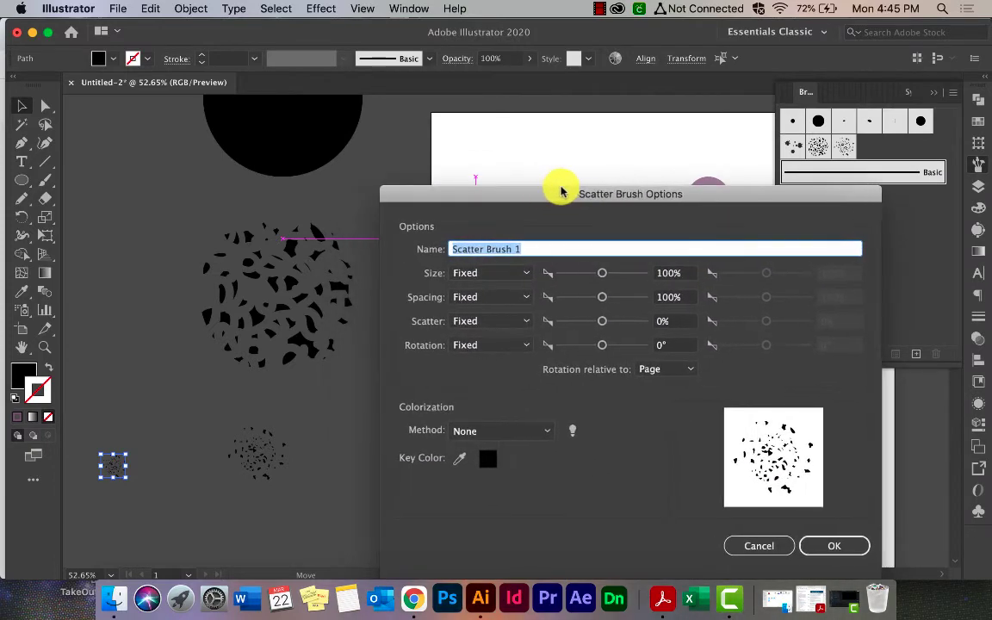
pyautogui.moveTo(676, 197); pyautogui.dragTo(764, 176)
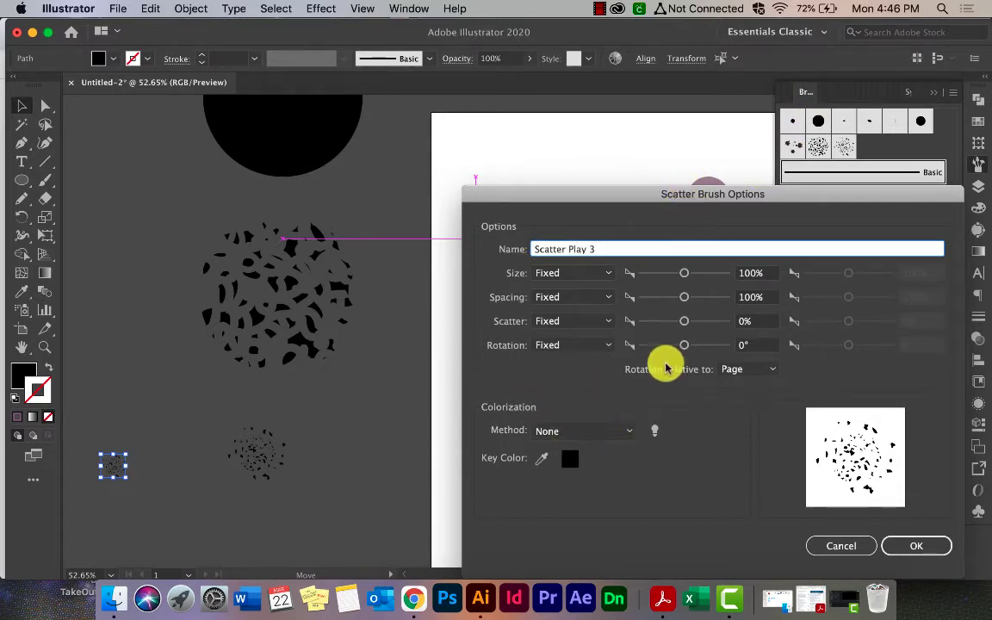
pyautogui.click(607, 430)
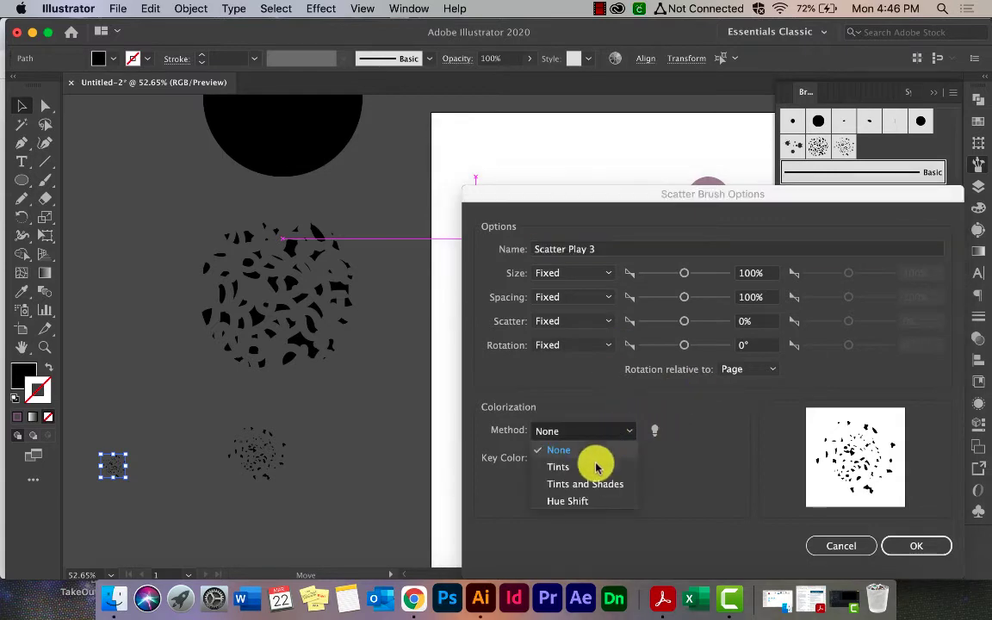
pyautogui.click(572, 503)
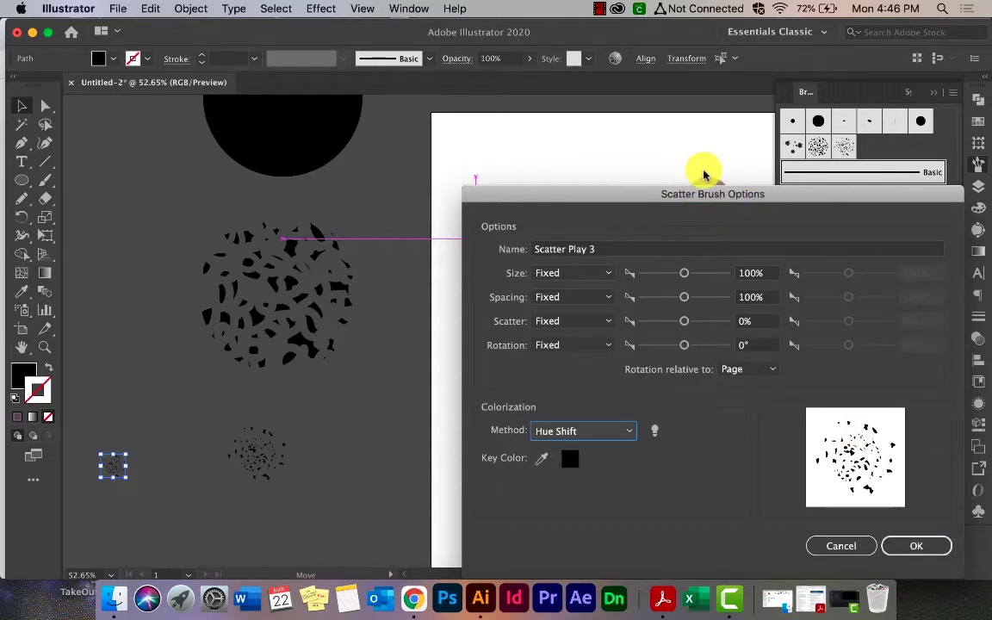
pyautogui.click(912, 544)
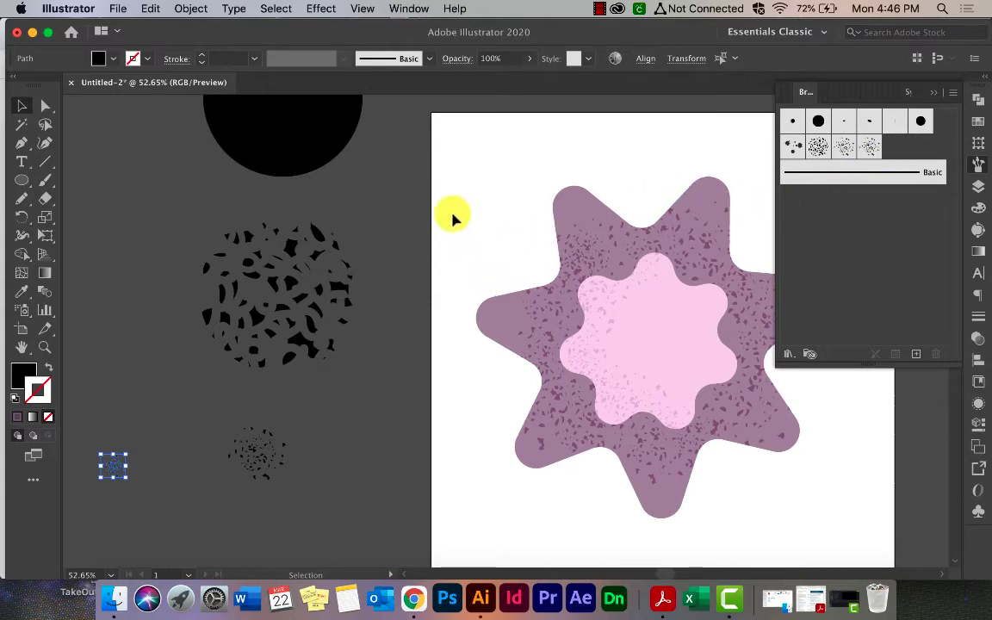
# Step: Draw a wavy freehand Pencil path across the artboard above the flower and apply the Scatter Play 3 brush to it
pyautogui.click(452, 217)
pyautogui.click(24, 201)
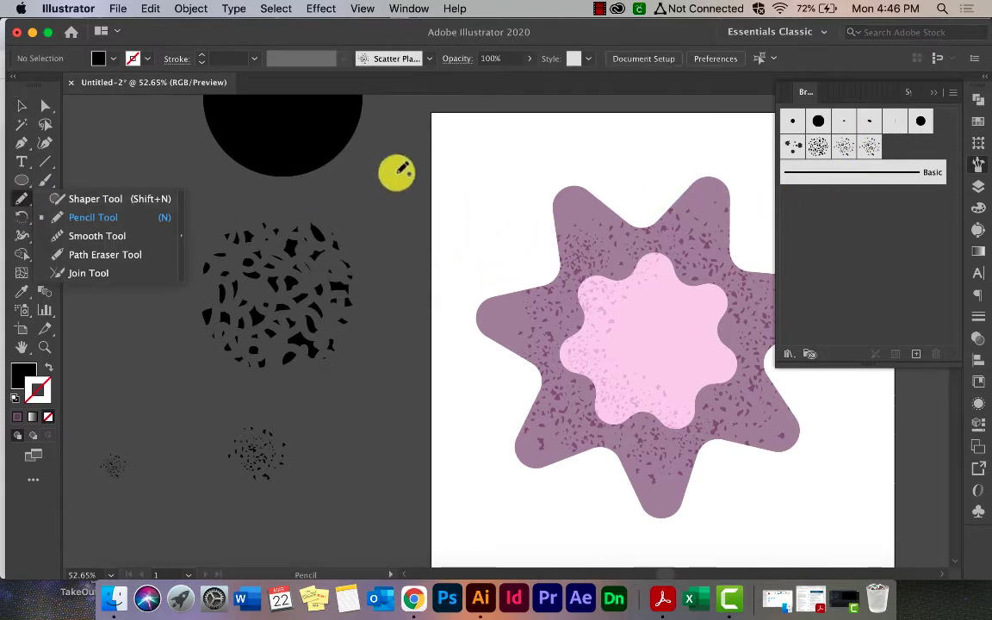
pyautogui.hscroll(3, 427, 167)
pyautogui.scroll(2, 427, 168)
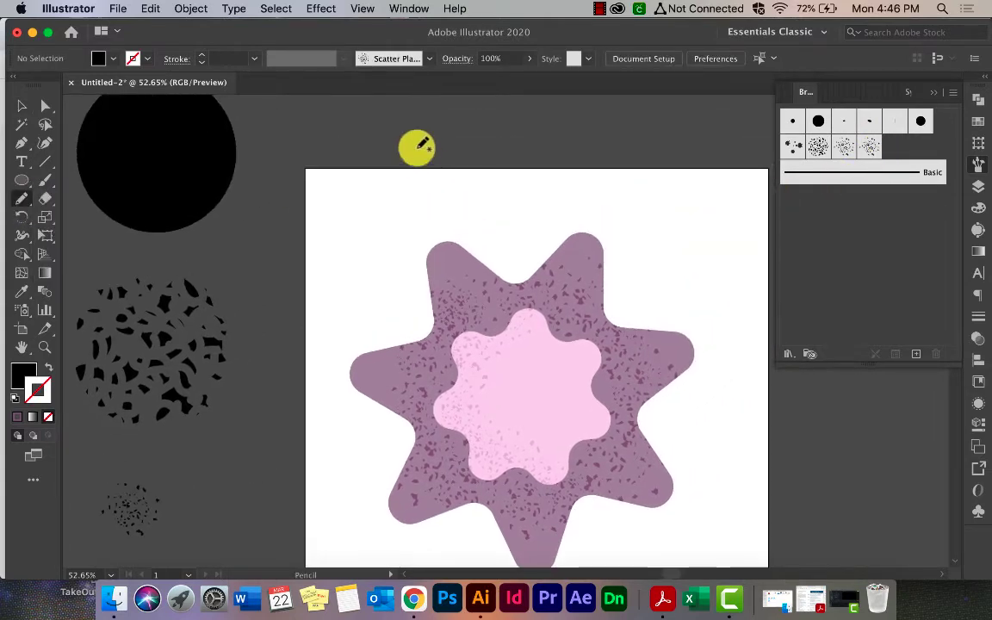
pyautogui.moveTo(343, 239)
pyautogui.mouseDown()
pyautogui.moveTo(385, 193)
pyautogui.moveTo(479, 226)
pyautogui.moveTo(578, 181)
pyautogui.moveTo(628, 210)
pyautogui.moveTo(678, 205)
pyautogui.mouseUp()
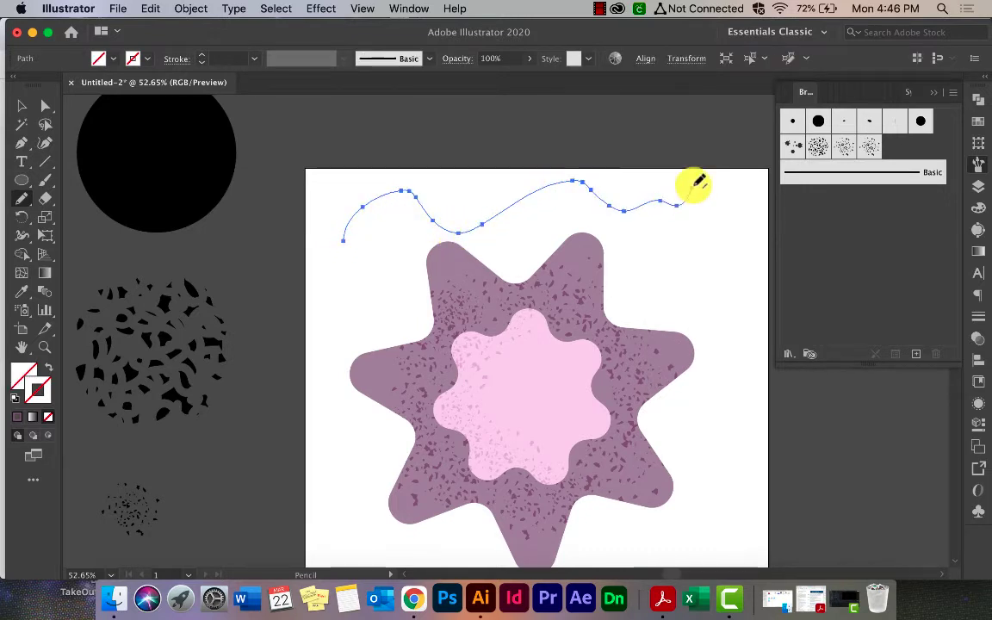
pyautogui.click(870, 148)
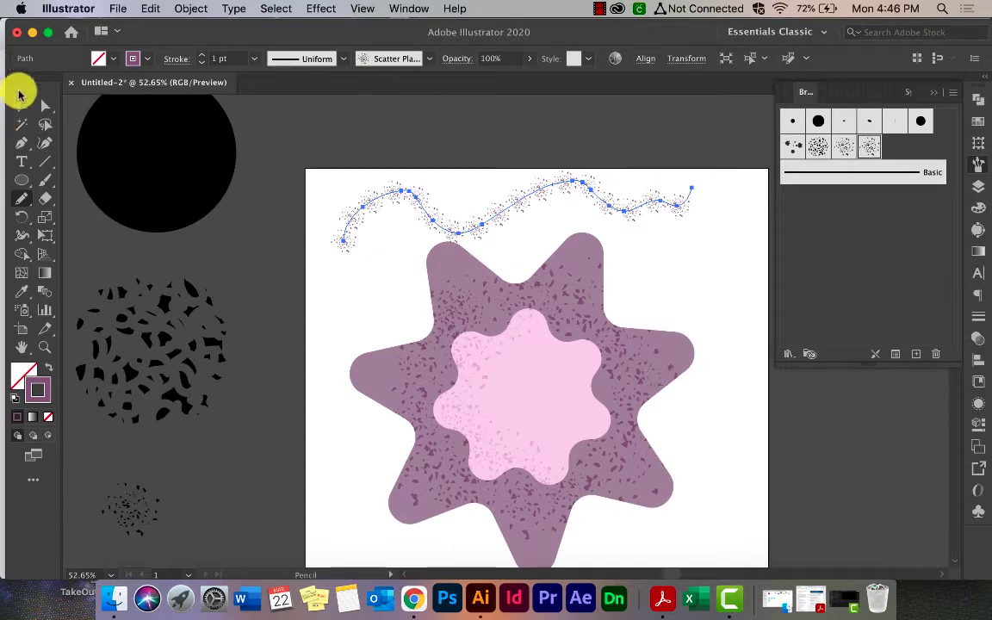
pyautogui.click(22, 105)
pyautogui.click(379, 142)
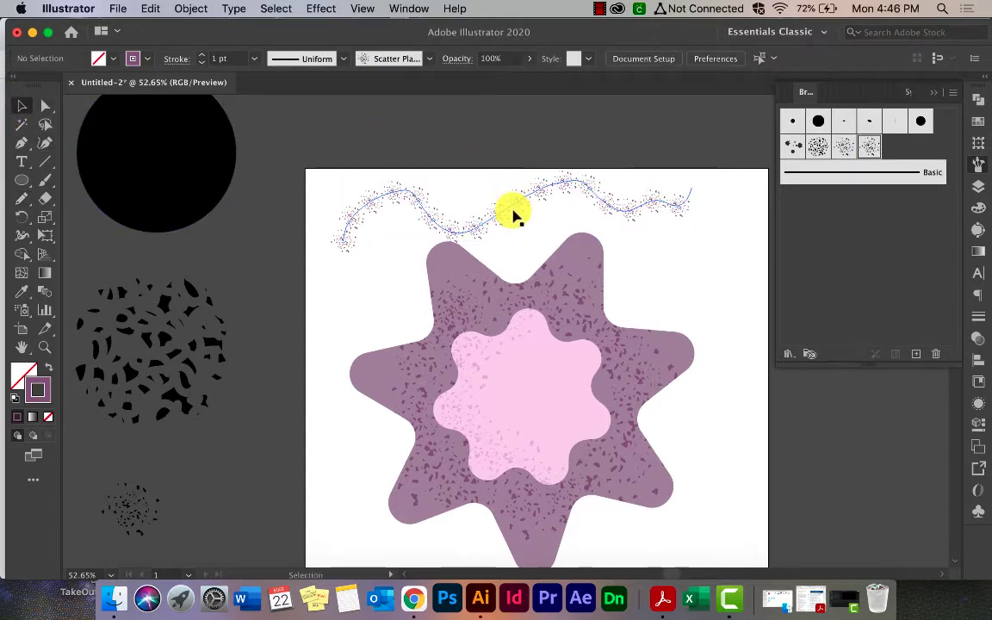
# Step: Give the wavy path a black stroke with no fill and reapply the Scatter Play 3 brush
pyautogui.scroll(3, 514, 215)
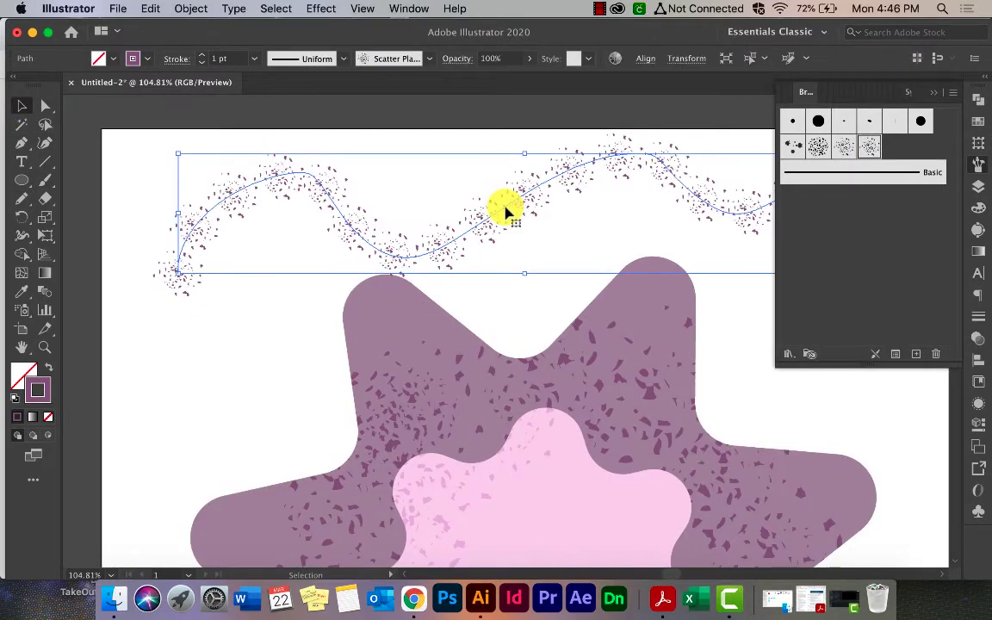
pyautogui.click(507, 210)
pyautogui.click(13, 399)
pyautogui.click(21, 374)
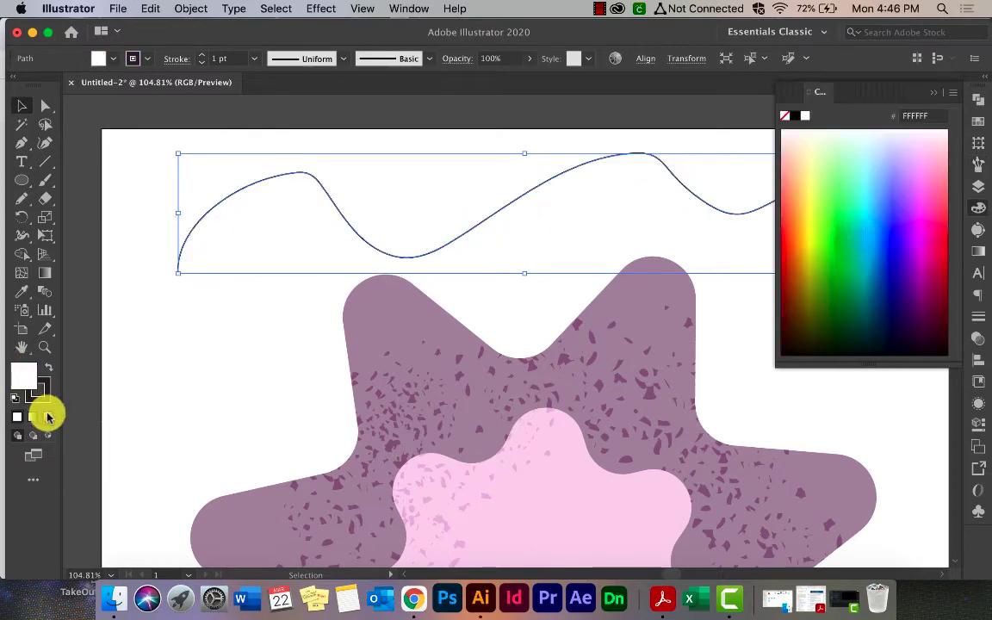
pyautogui.click(47, 416)
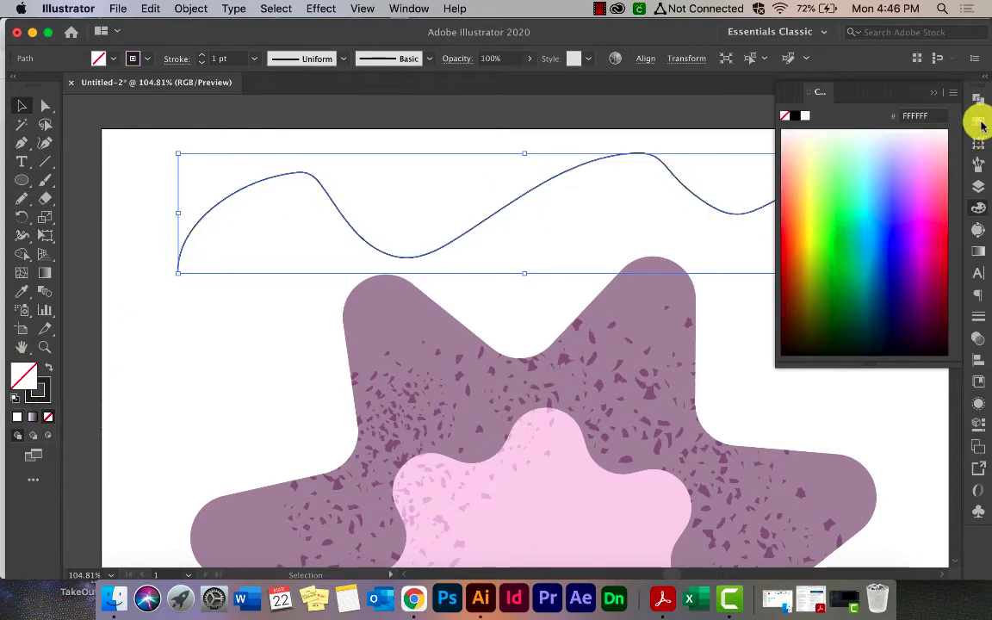
pyautogui.click(979, 163)
pyautogui.click(868, 148)
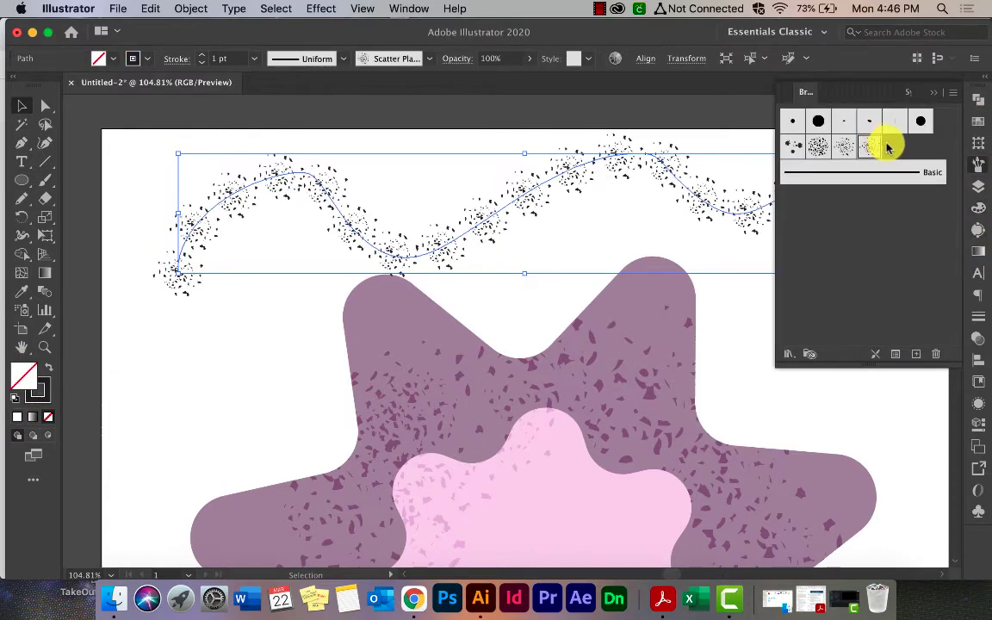
# Step: Open the Scatter Play 3 brush options and review the variation modes offered for size and spacing
pyautogui.doubleClick(866, 149)
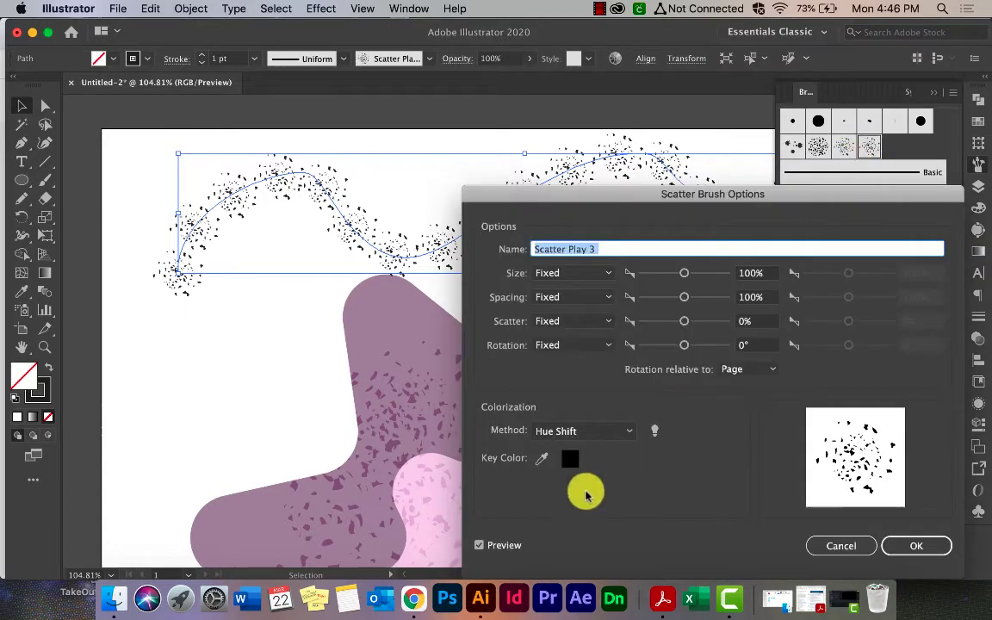
pyautogui.moveTo(685, 196)
pyautogui.mouseDown()
pyautogui.moveTo(663, 198)
pyautogui.moveTo(596, 267)
pyautogui.moveTo(763, 263)
pyautogui.mouseUp()
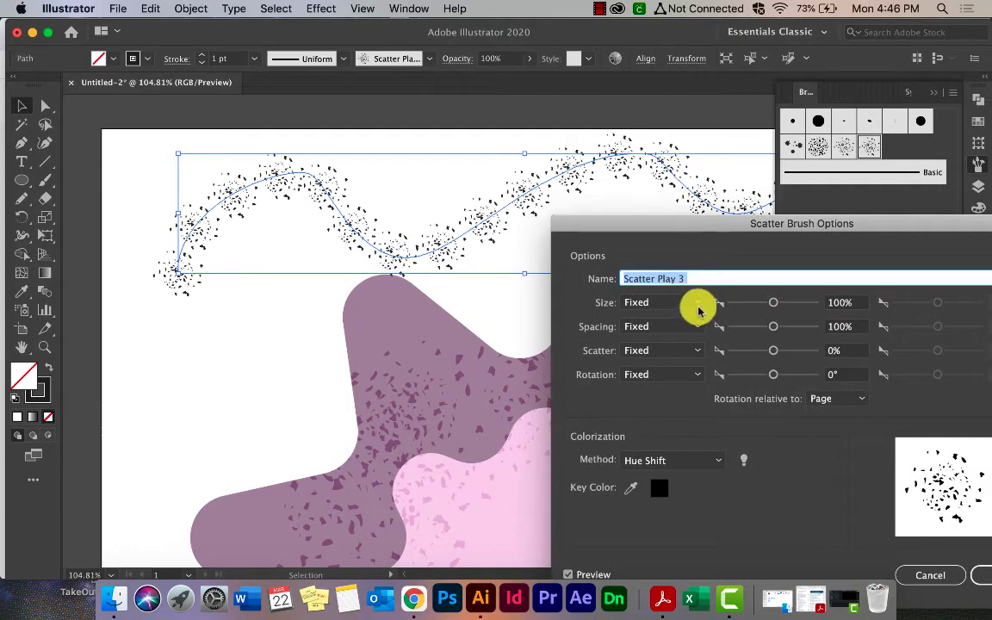
pyautogui.click(698, 303)
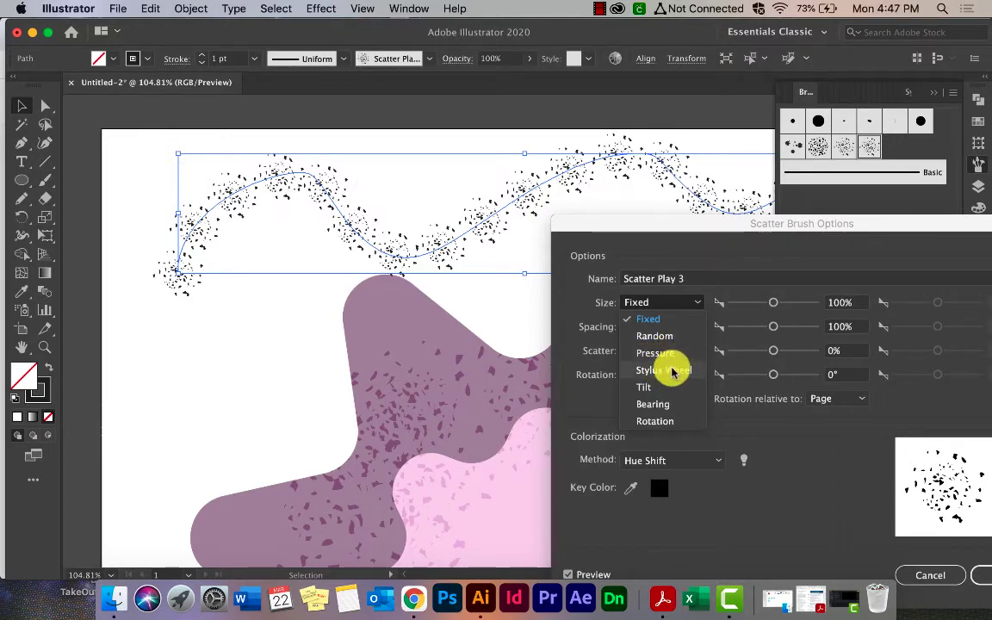
pyautogui.click(576, 394)
pyautogui.click(664, 327)
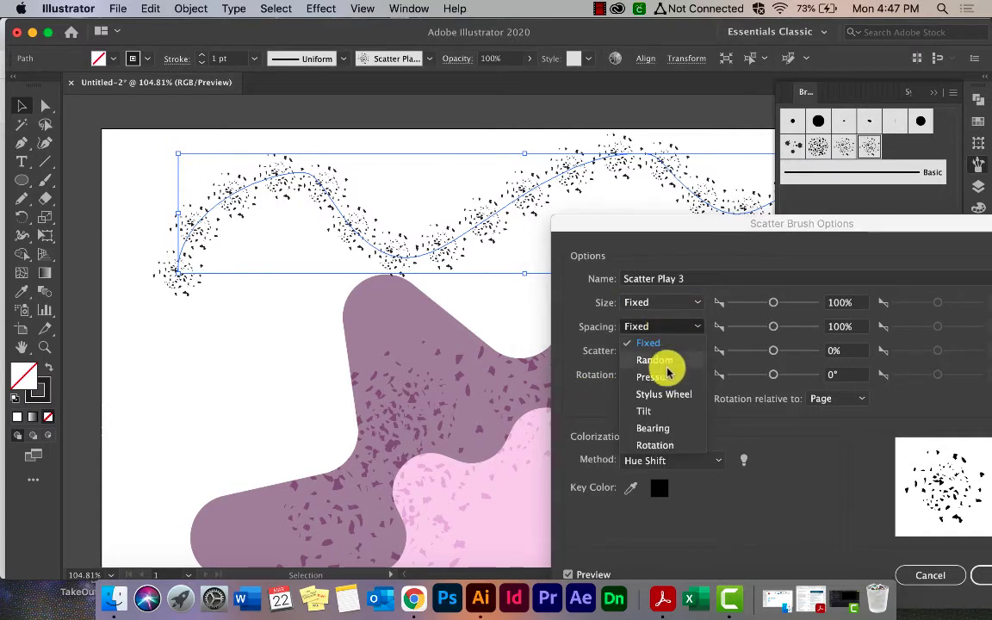
pyautogui.click(704, 283)
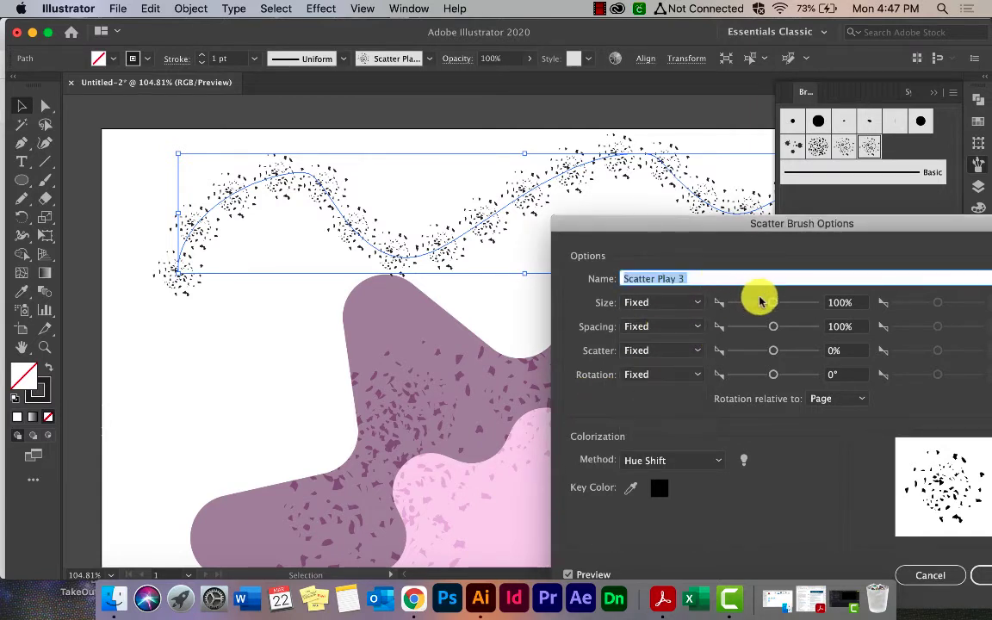
pyautogui.click(693, 304)
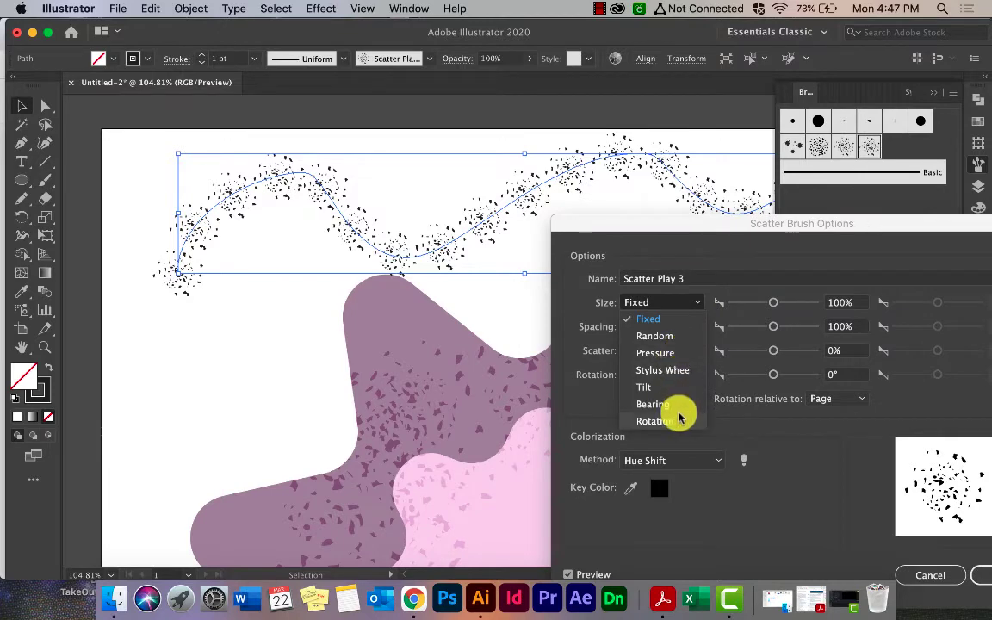
pyautogui.click(746, 287)
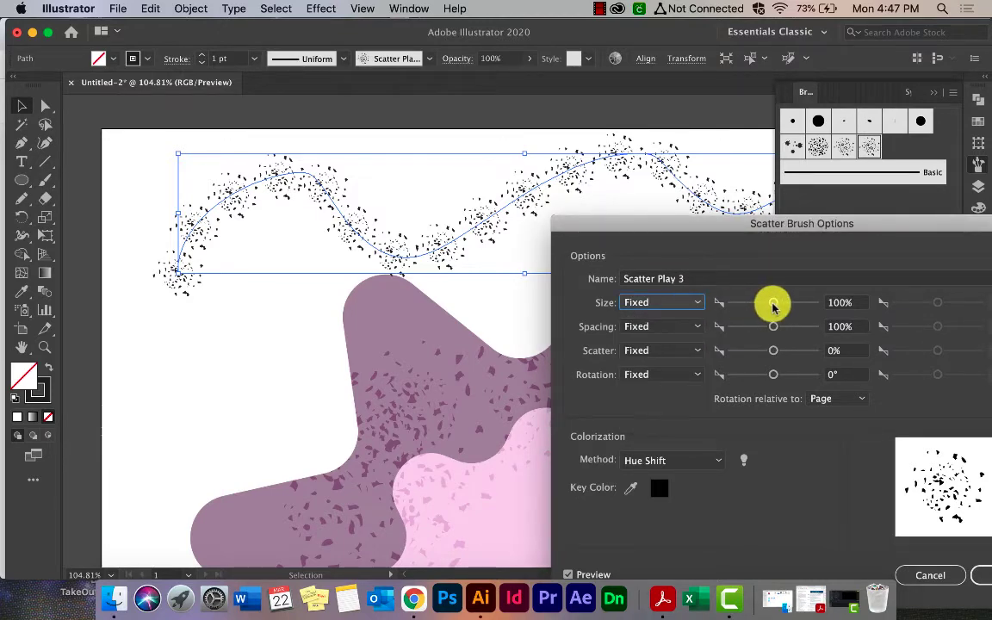
# Step: Set the brush's fixed size to 164% and its fixed spacing to 67%
pyautogui.moveTo(771, 303)
pyautogui.mouseDown()
pyautogui.moveTo(780, 306)
pyautogui.moveTo(757, 306)
pyautogui.mouseUp()
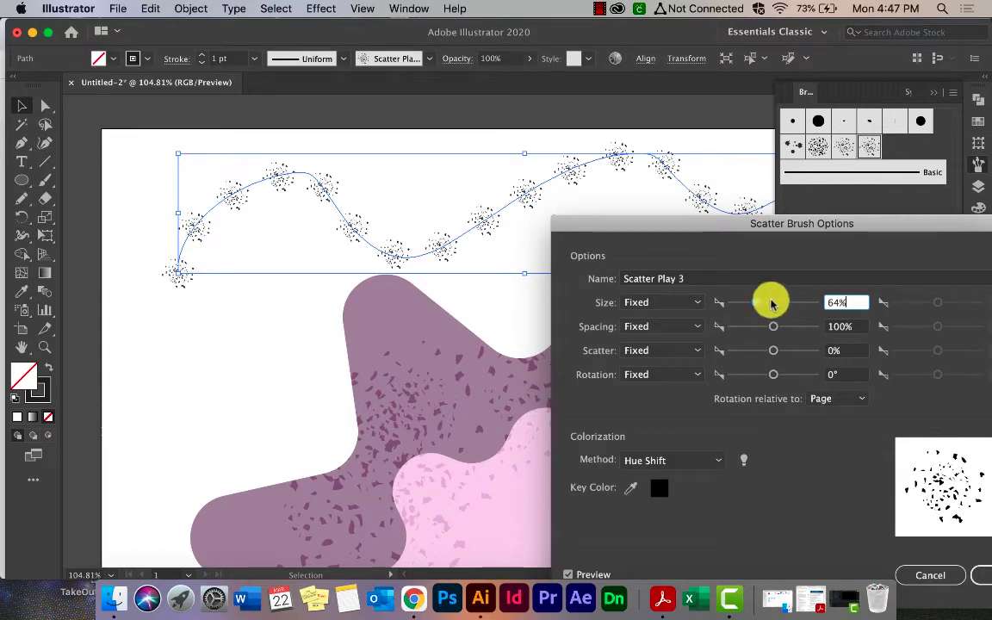
pyautogui.moveTo(762, 306); pyautogui.dragTo(773, 306)
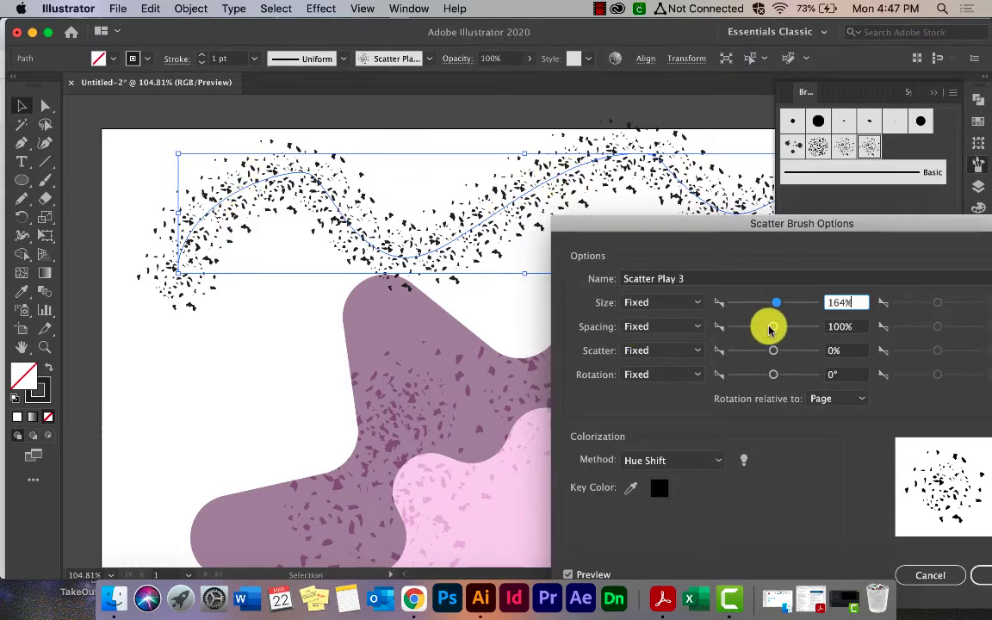
pyautogui.moveTo(773, 328)
pyautogui.mouseDown()
pyautogui.moveTo(761, 328)
pyautogui.moveTo(790, 327)
pyautogui.moveTo(760, 328)
pyautogui.mouseUp()
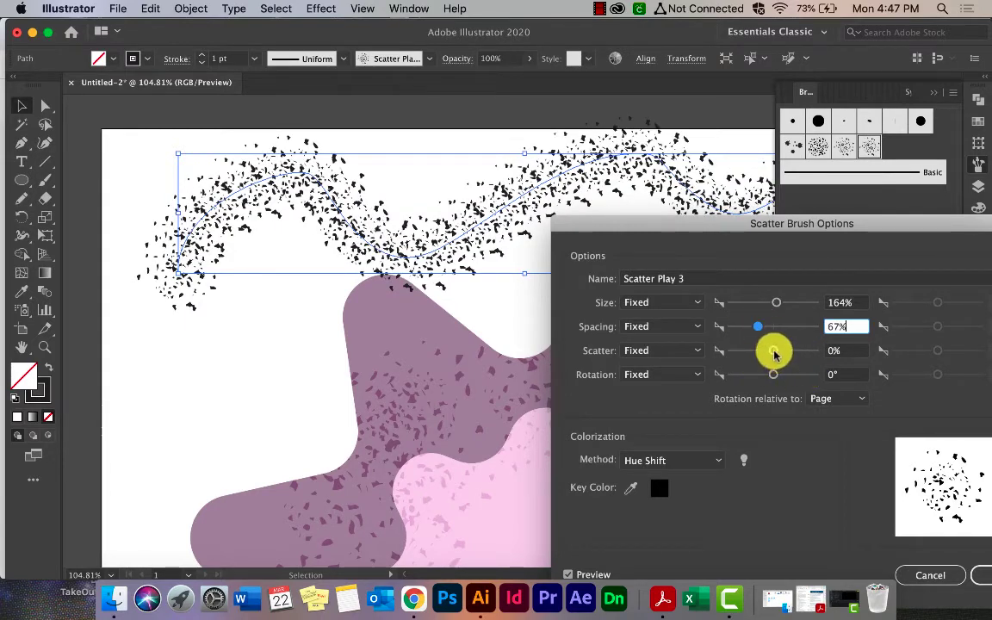
# Step: Set the brush's scatter to -26% with Random variation and switch its rotation to Random
pyautogui.moveTo(774, 353); pyautogui.dragTo(774, 352)
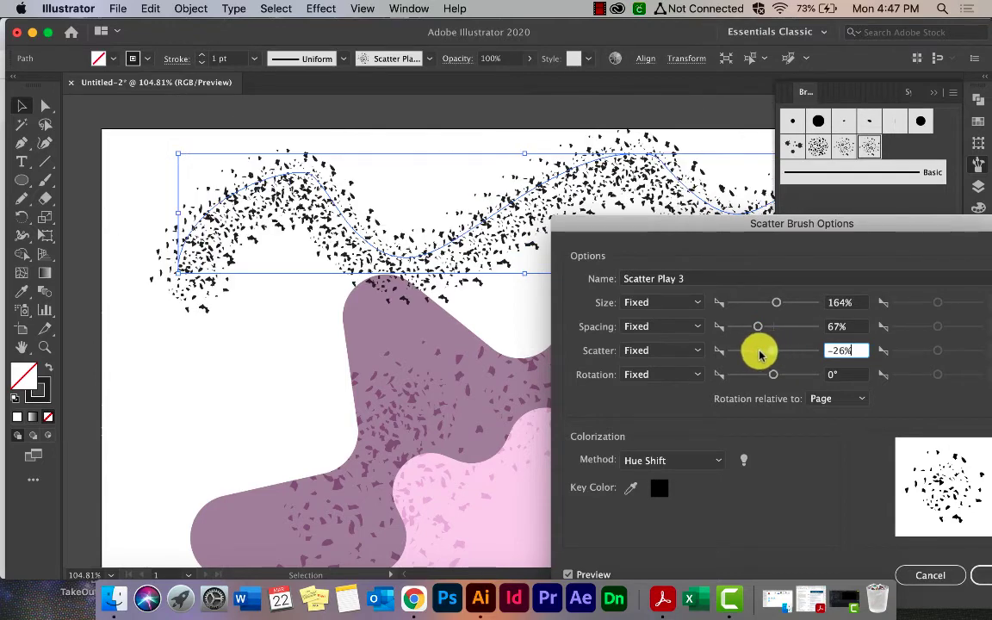
pyautogui.click(691, 354)
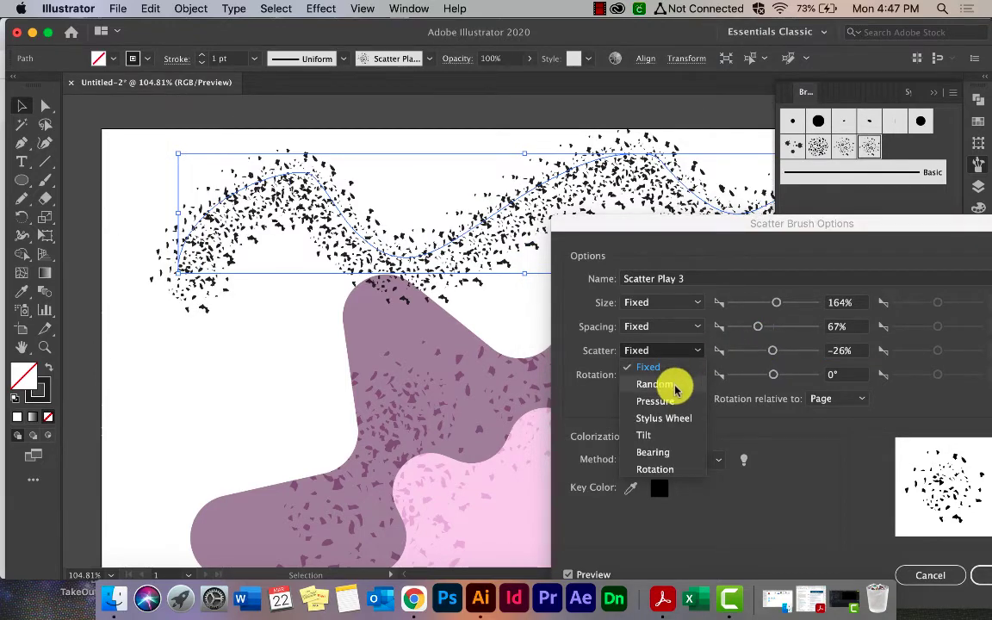
pyautogui.click(673, 387)
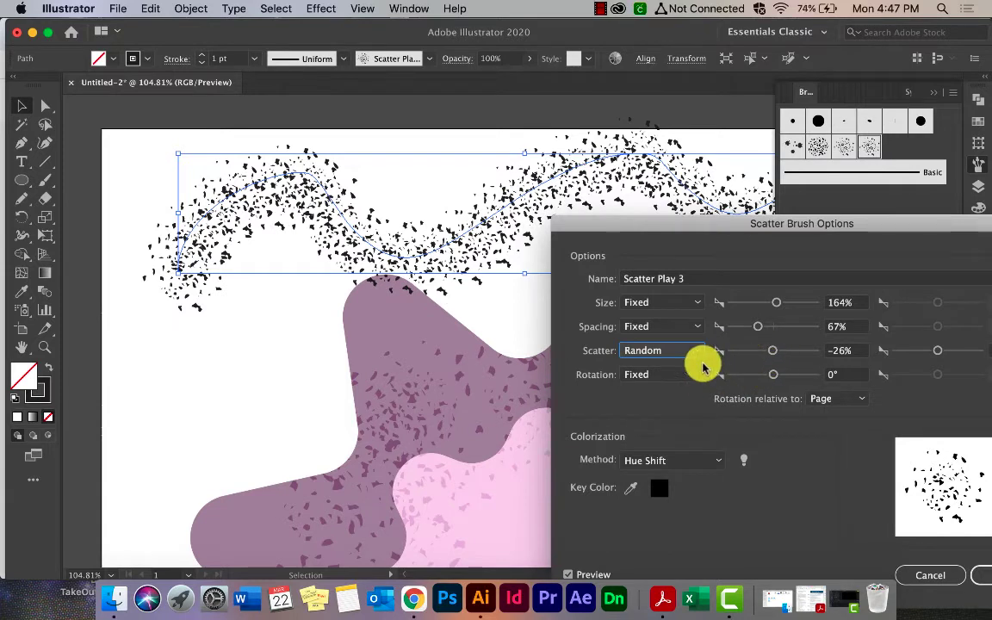
pyautogui.click(698, 376)
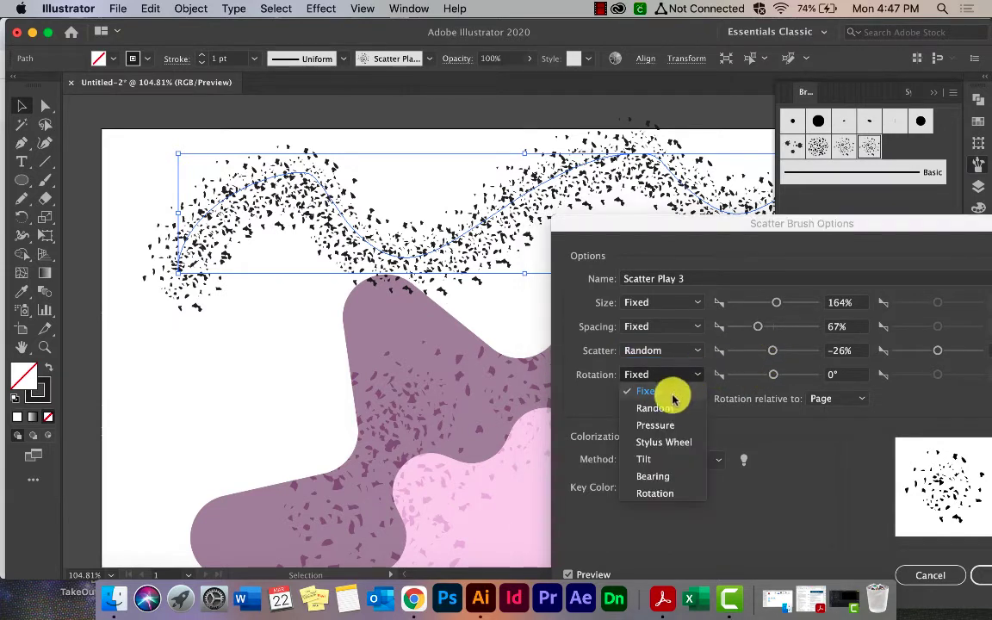
pyautogui.click(671, 409)
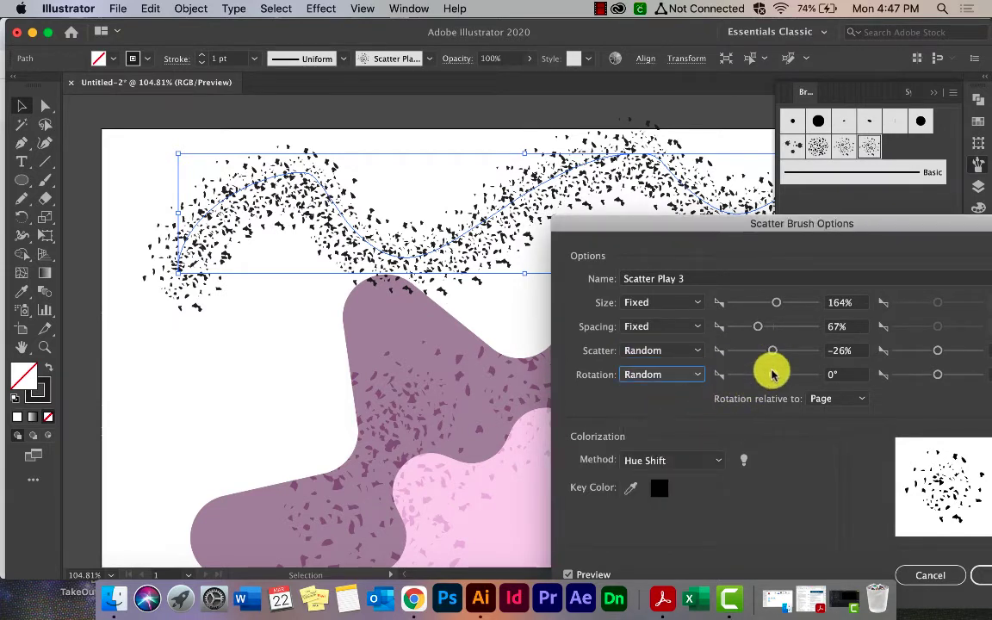
# Step: Set the brush's random rotation range to -35° and -30° and its second scatter value to 12%, and accept the brush changes
pyautogui.moveTo(772, 374); pyautogui.dragTo(764, 342)
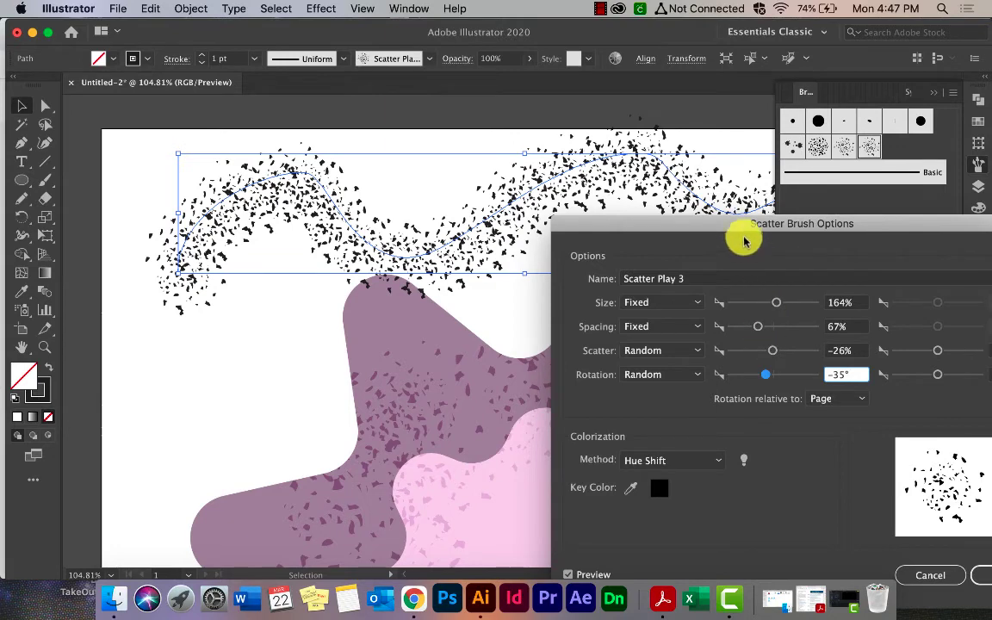
pyautogui.moveTo(711, 236); pyautogui.dragTo(407, 330)
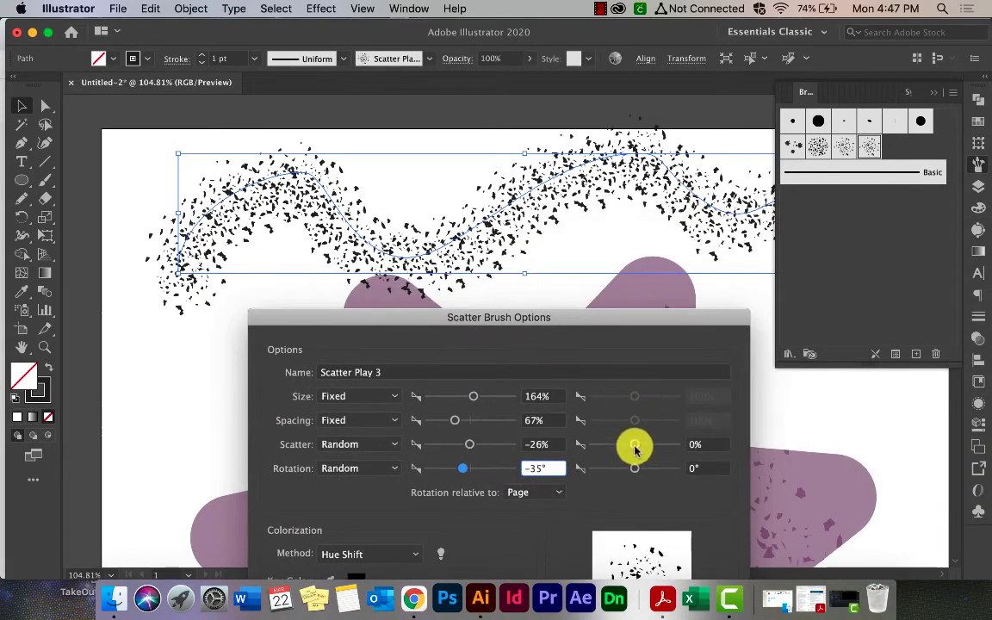
pyautogui.moveTo(635, 447); pyautogui.dragTo(640, 450)
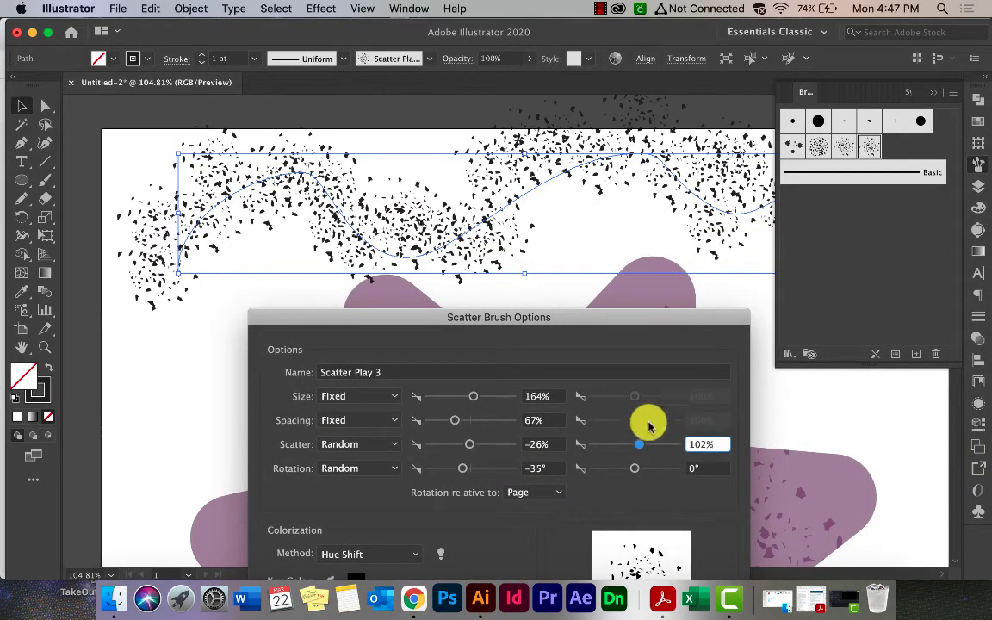
pyautogui.moveTo(633, 449); pyautogui.dragTo(631, 469)
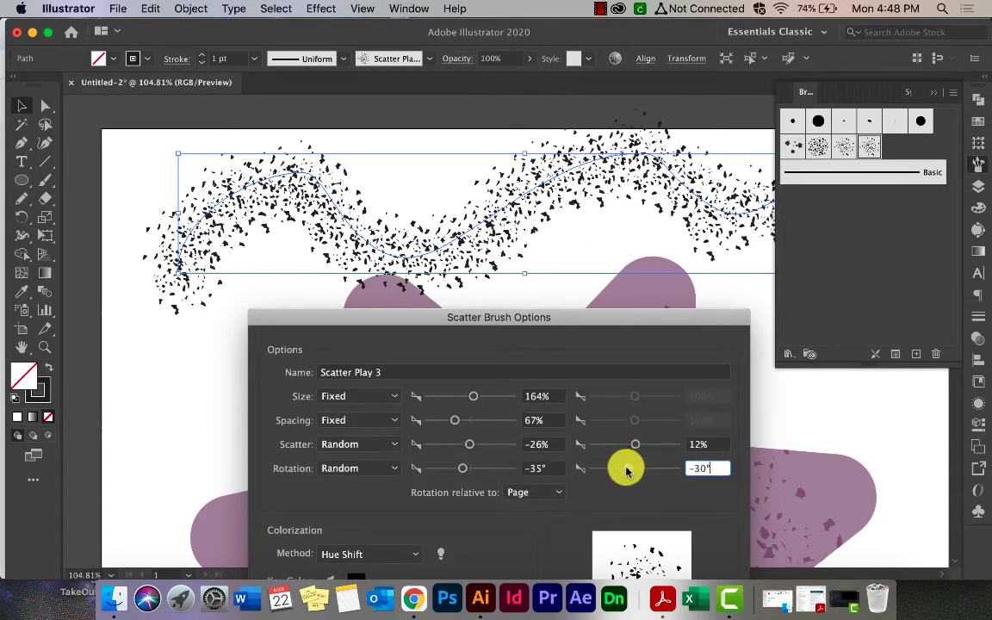
pyautogui.moveTo(660, 323)
pyautogui.mouseDown()
pyautogui.moveTo(750, 199)
pyautogui.moveTo(881, 151)
pyautogui.mouseUp()
pyautogui.click(926, 497)
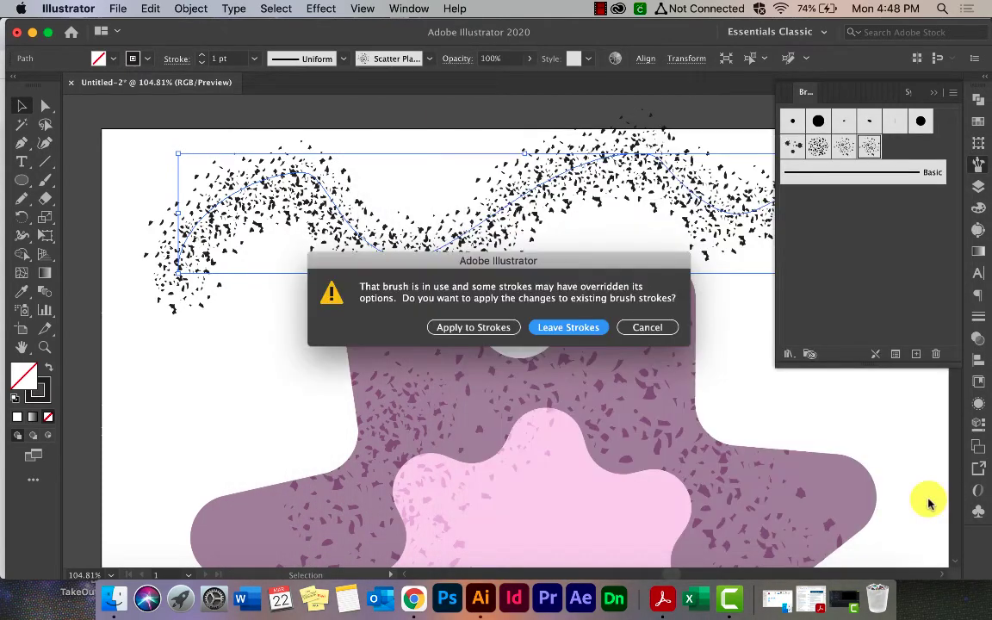
pyautogui.click(493, 335)
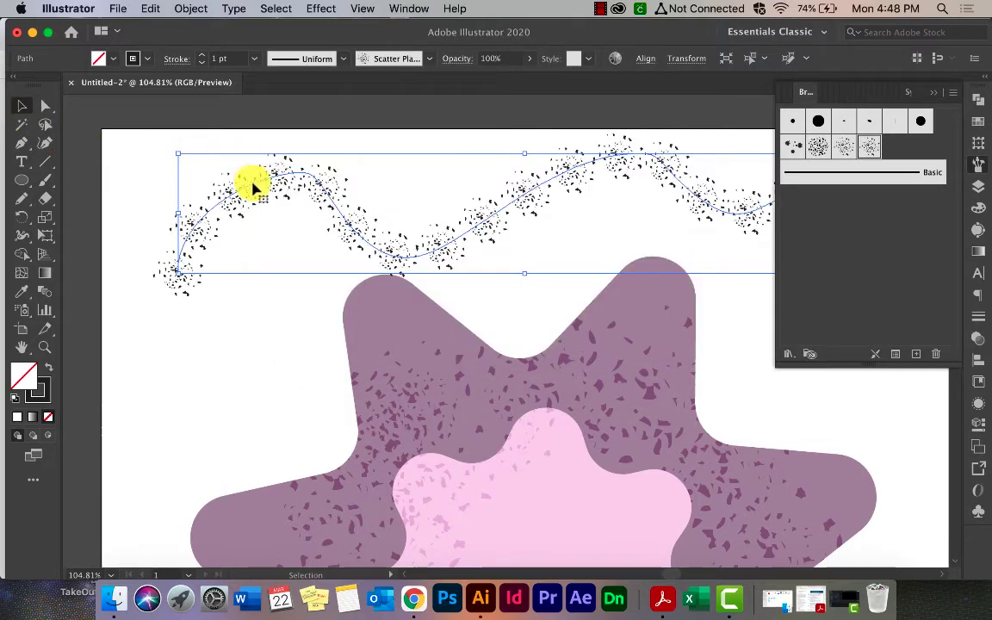
# Step: Replace the wavy path with a freshly pencilled curve above the artwork and apply the Scatter Play 3 brush to it
pyautogui.press('Delete')
pyautogui.click(21, 199)
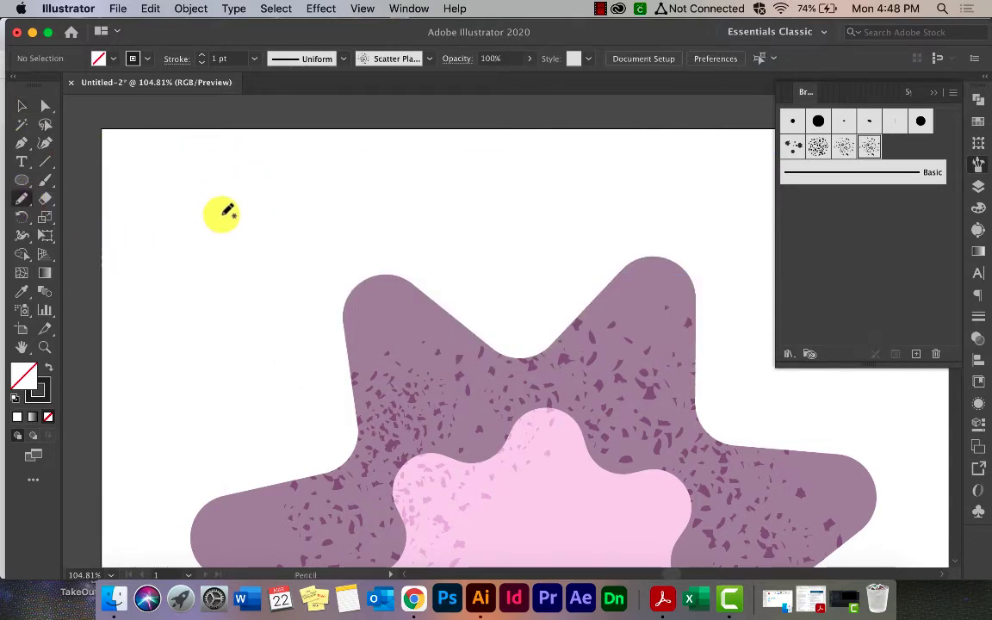
pyautogui.moveTo(223, 222)
pyautogui.mouseDown()
pyautogui.moveTo(268, 191)
pyautogui.moveTo(419, 187)
pyautogui.moveTo(585, 232)
pyautogui.moveTo(591, 195)
pyautogui.mouseUp()
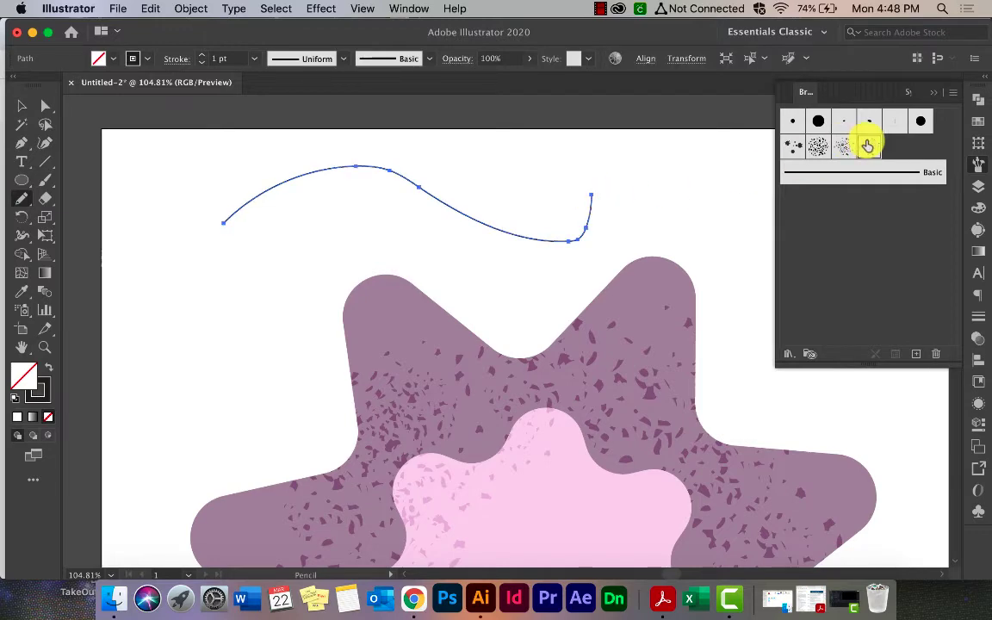
pyautogui.click(867, 146)
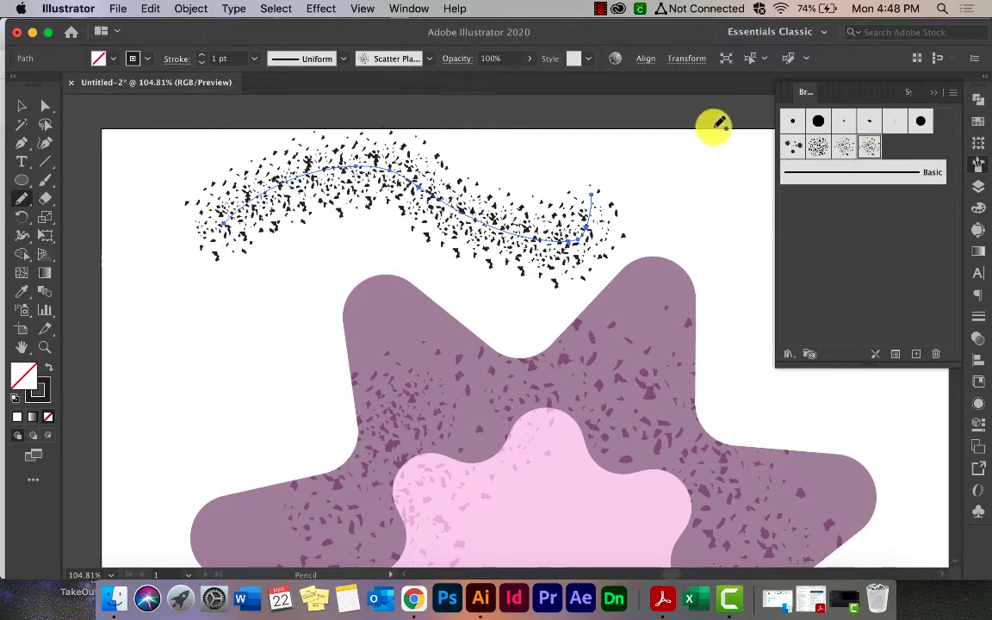
# Step: Draw a seven-pointed mauve star without a stroke and round its corners into a soft flower shape
pyautogui.moveTo(368, 226); pyautogui.dragTo(419, 332)
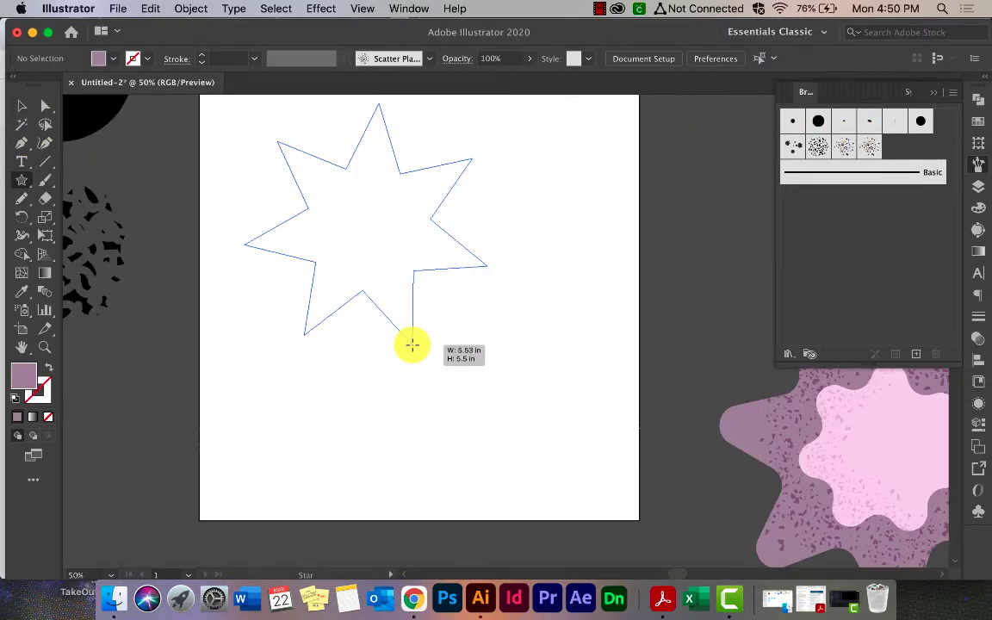
pyautogui.press('alt')
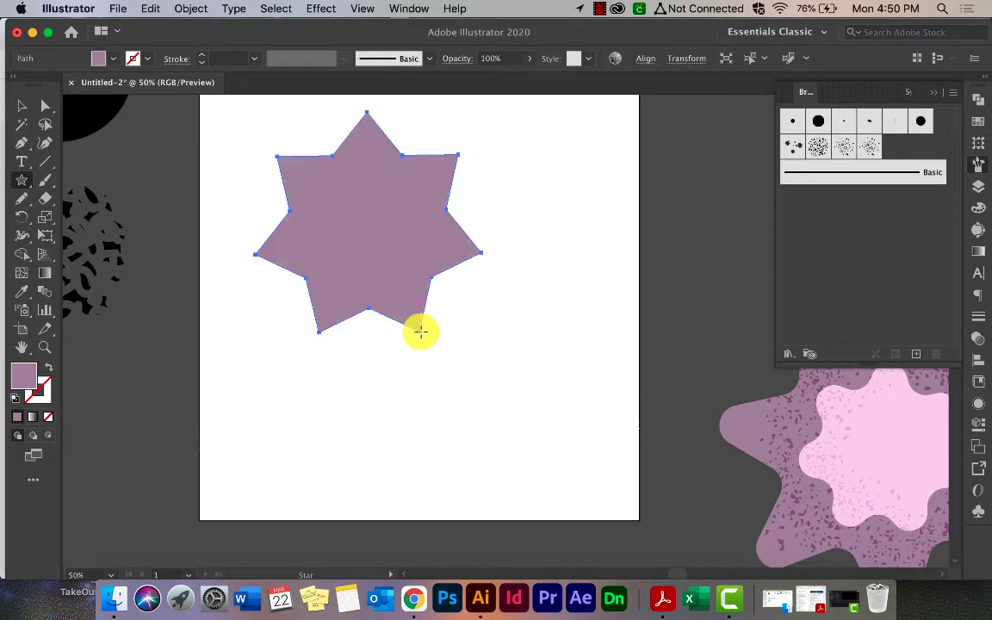
pyautogui.click(45, 106)
pyautogui.moveTo(367, 128); pyautogui.dragTo(374, 155)
pyautogui.press('v')
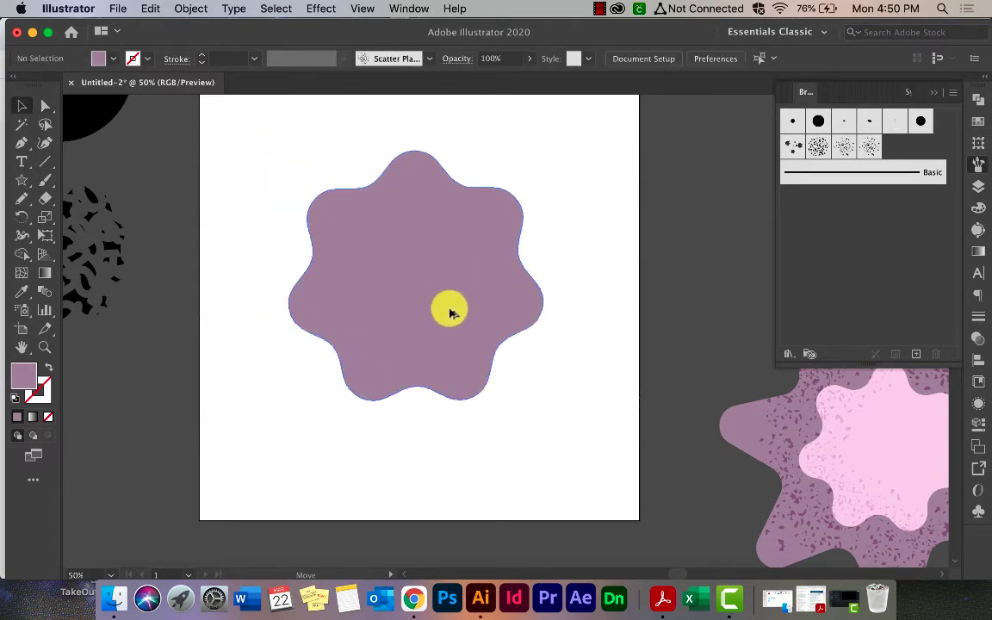
# Step: Duplicate the mauve flower, scale the copy down to less than half its size and fill it light pink
pyautogui.moveTo(452, 313); pyautogui.dragTo(351, 423)
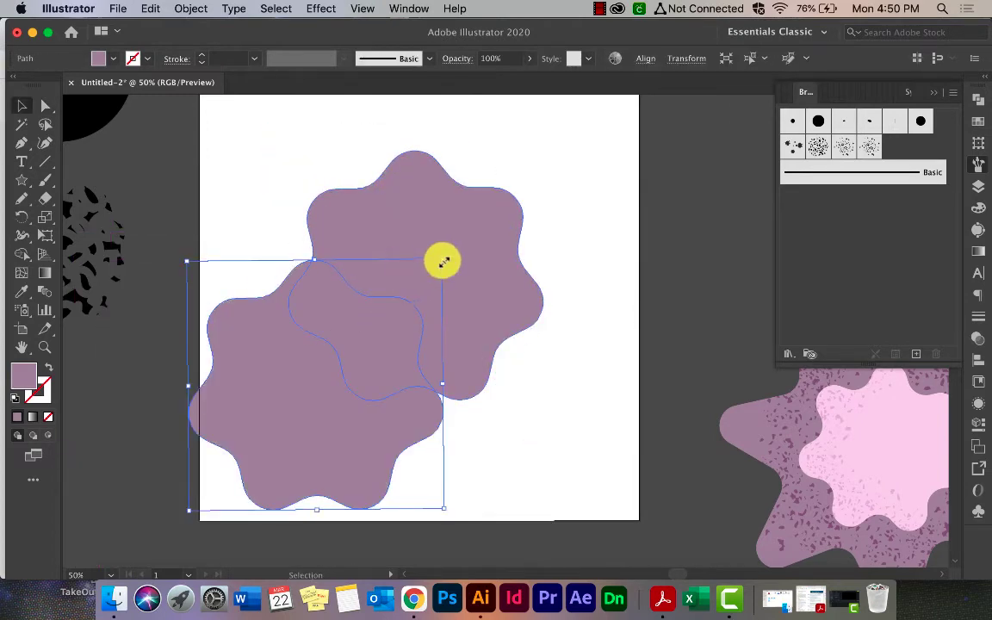
pyautogui.moveTo(442, 261); pyautogui.dragTo(293, 408)
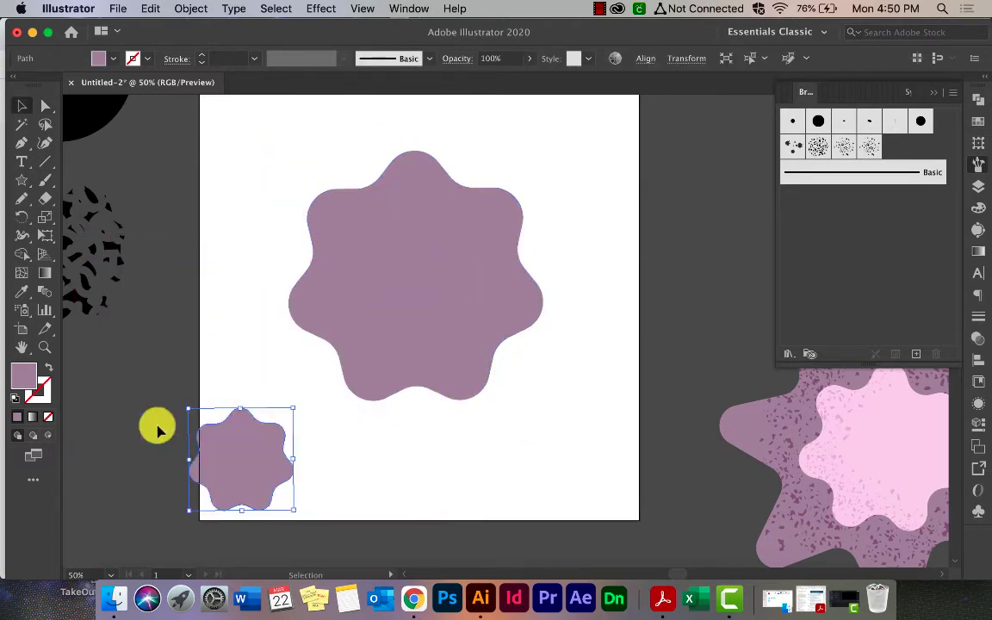
pyautogui.click(980, 105)
pyautogui.click(840, 172)
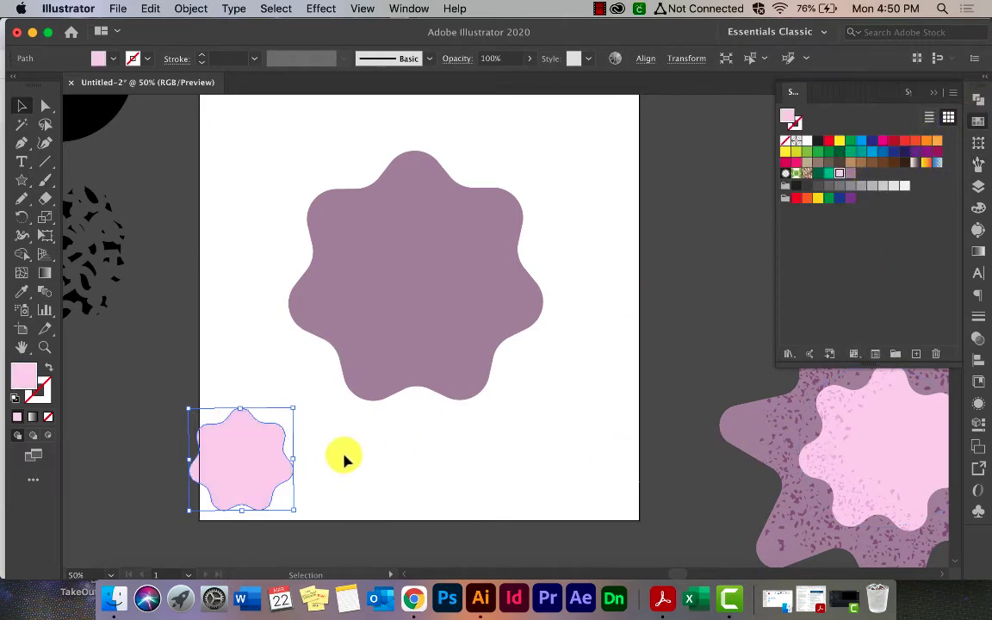
# Step: Place the small pink flower in the middle of the large mauve flower
pyautogui.click(343, 459)
pyautogui.moveTo(262, 470); pyautogui.dragTo(425, 298)
pyautogui.click(568, 334)
pyautogui.click(435, 293)
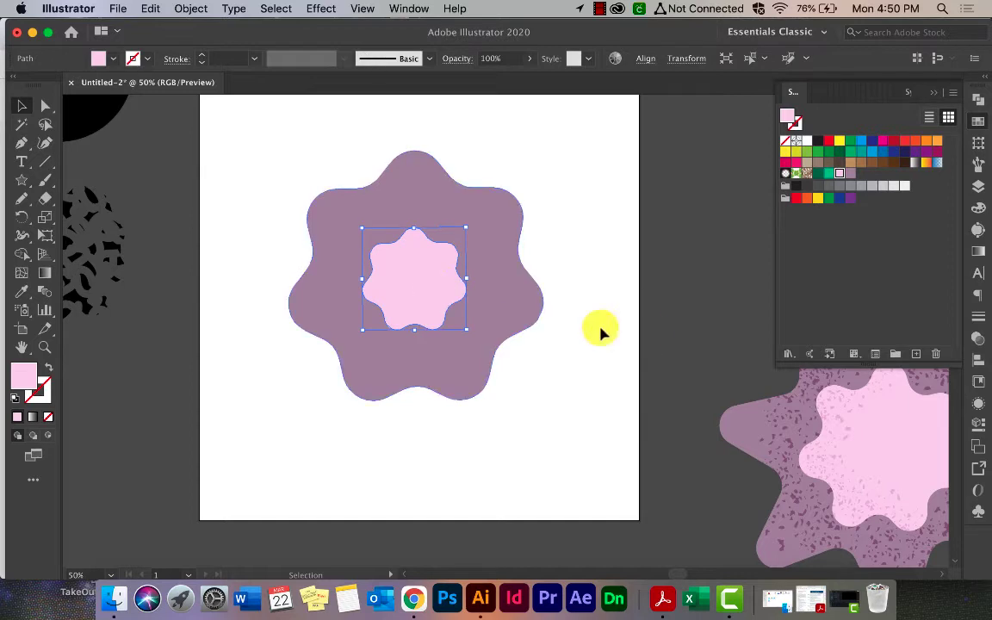
pyautogui.click(597, 330)
pyautogui.click(414, 287)
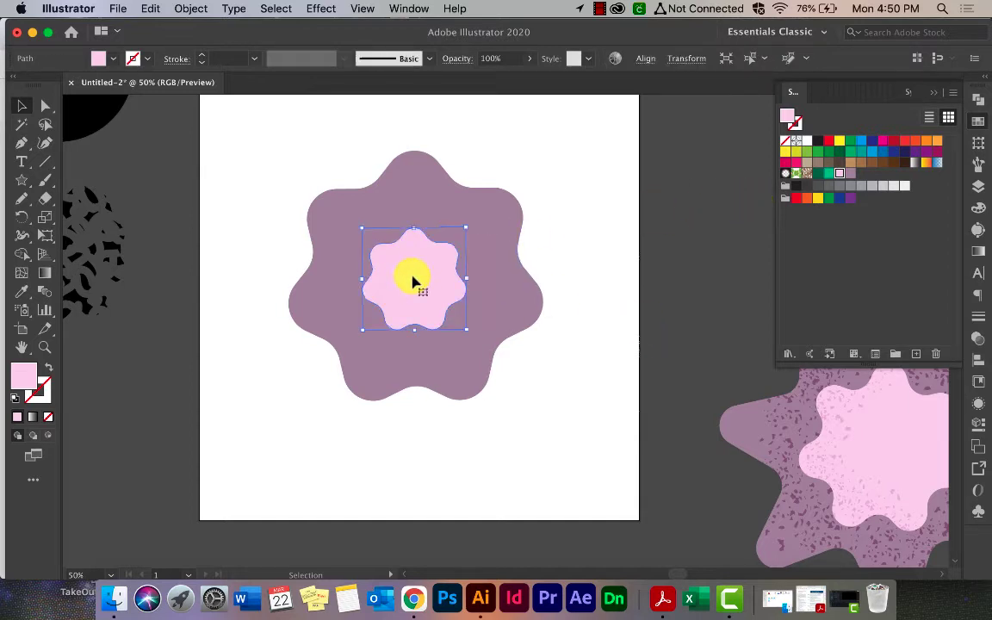
pyautogui.click(646, 275)
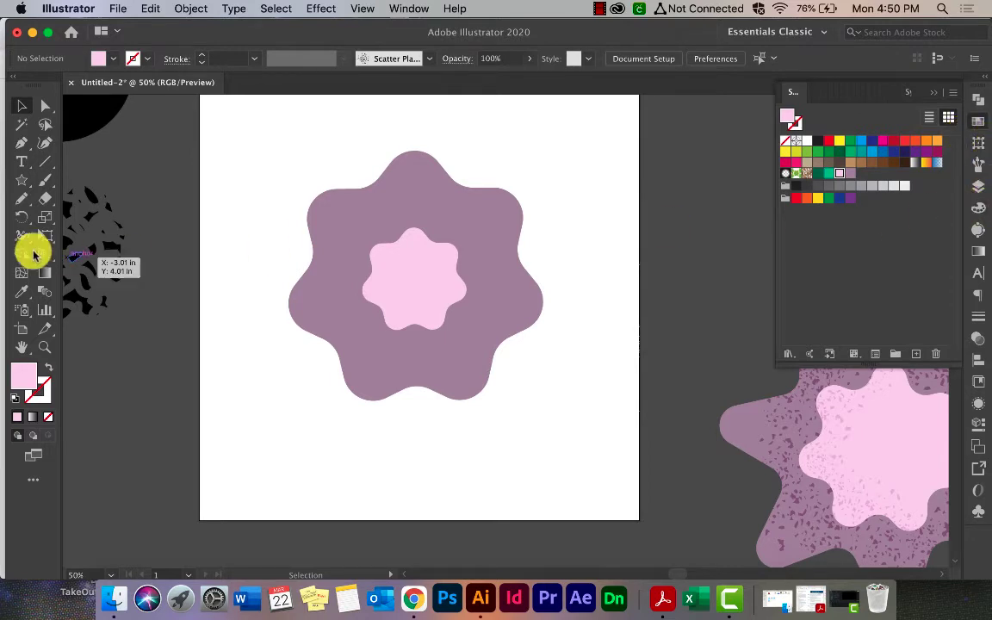
# Step: Trace the left side of the pink flower with a pencil arc and apply the Scatter Play 3 brush to it
pyautogui.click(22, 198)
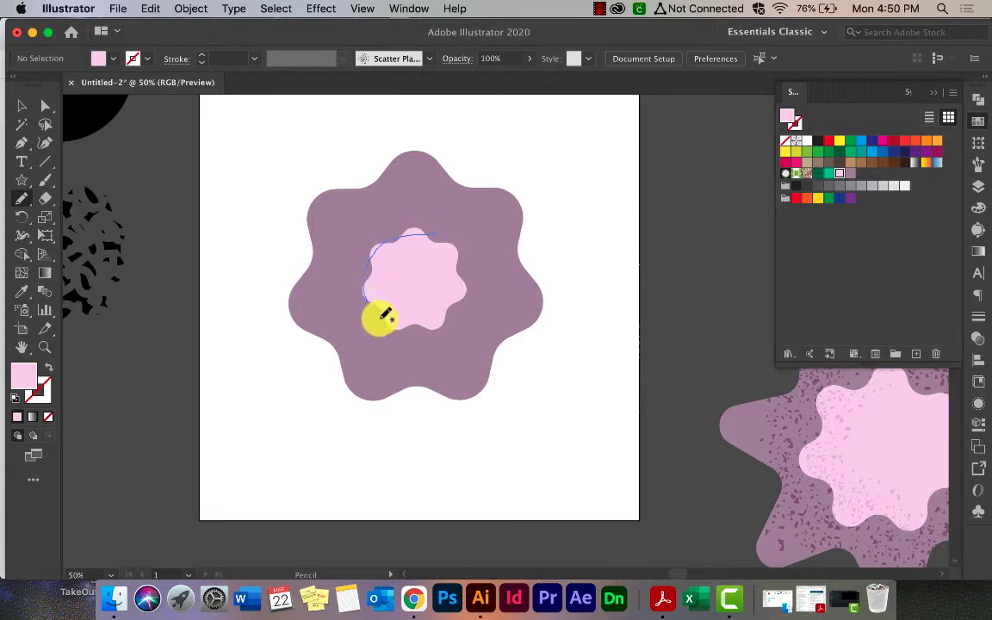
pyautogui.moveTo(385, 314); pyautogui.dragTo(435, 337)
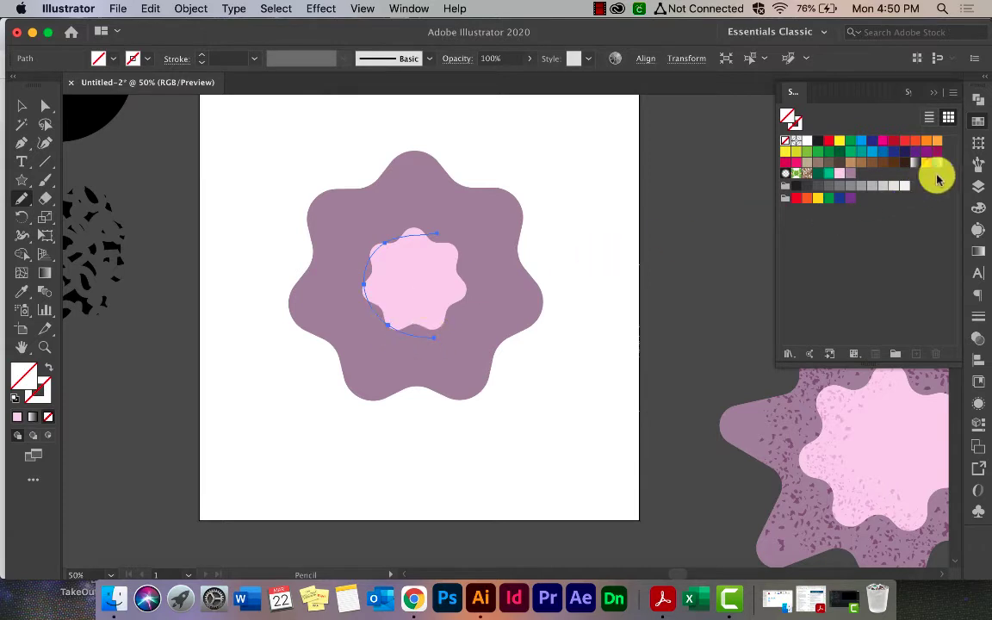
pyautogui.click(980, 165)
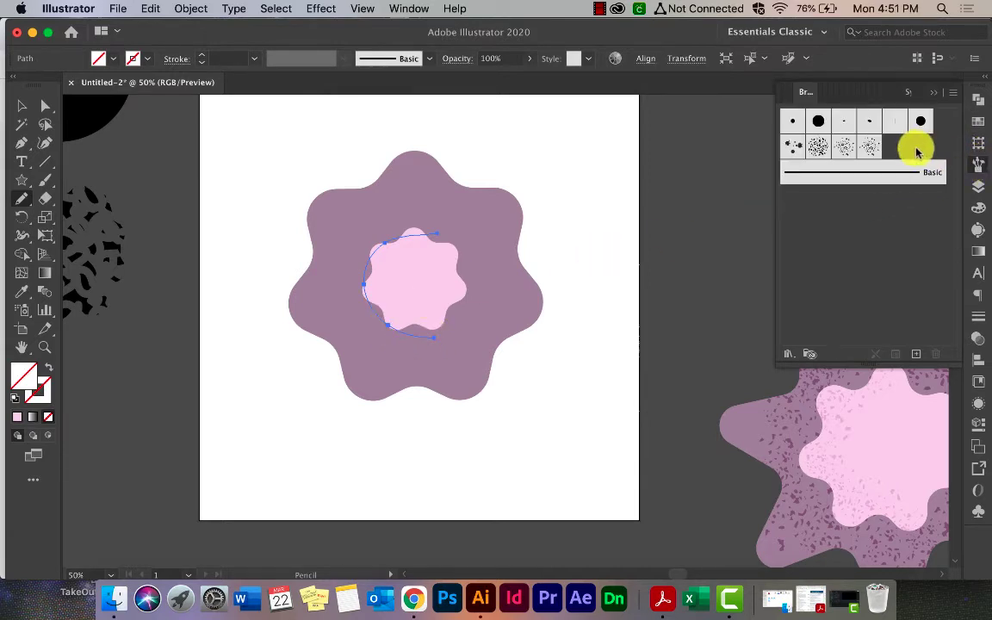
pyautogui.click(876, 147)
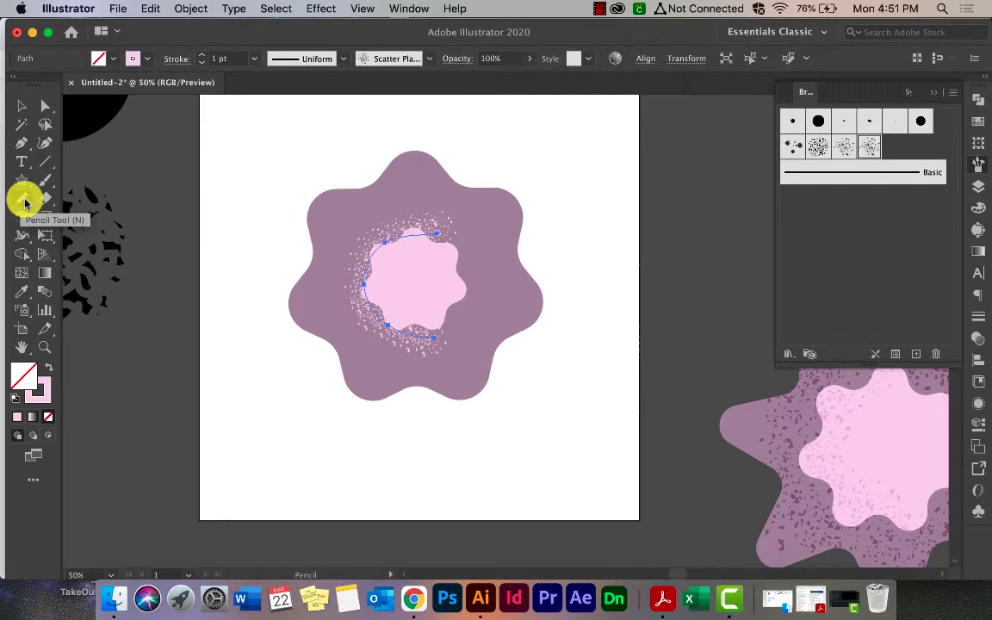
# Step: Undo the pencilled arc, try a Scatter Play 3 stroke around the pink flower with the Paintbrush, and undo it
pyautogui.click(45, 180)
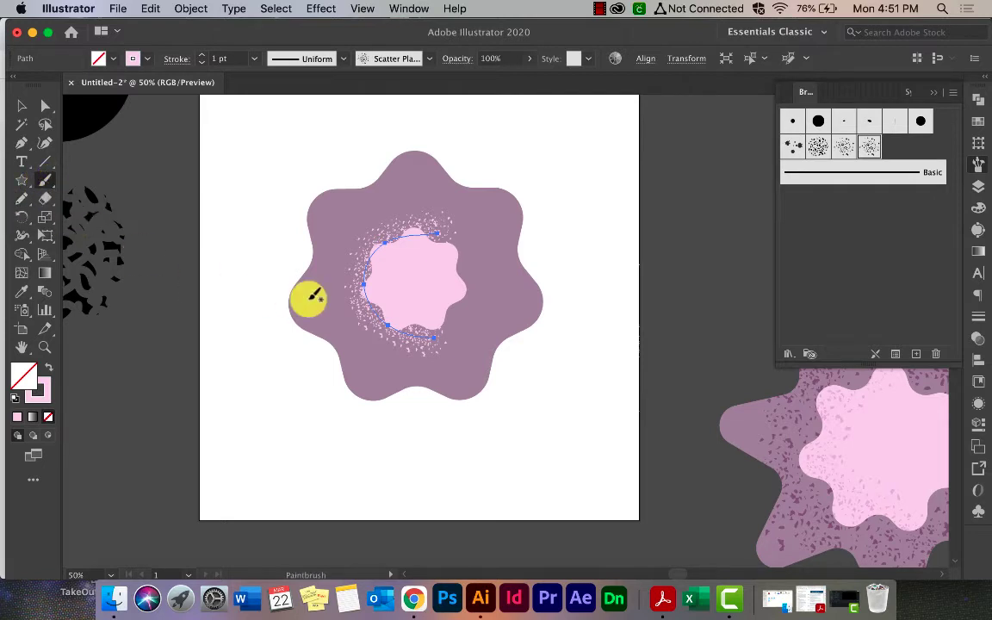
pyautogui.press('super+z')
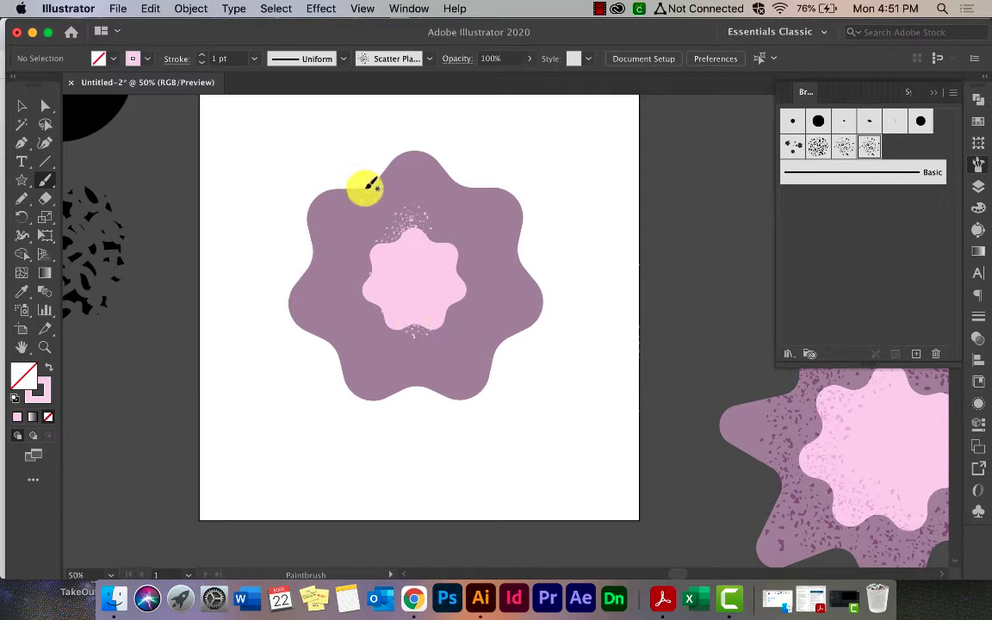
pyautogui.moveTo(366, 184)
pyautogui.mouseDown()
pyautogui.moveTo(384, 207)
pyautogui.moveTo(422, 362)
pyautogui.mouseUp()
pyautogui.press('super+z')
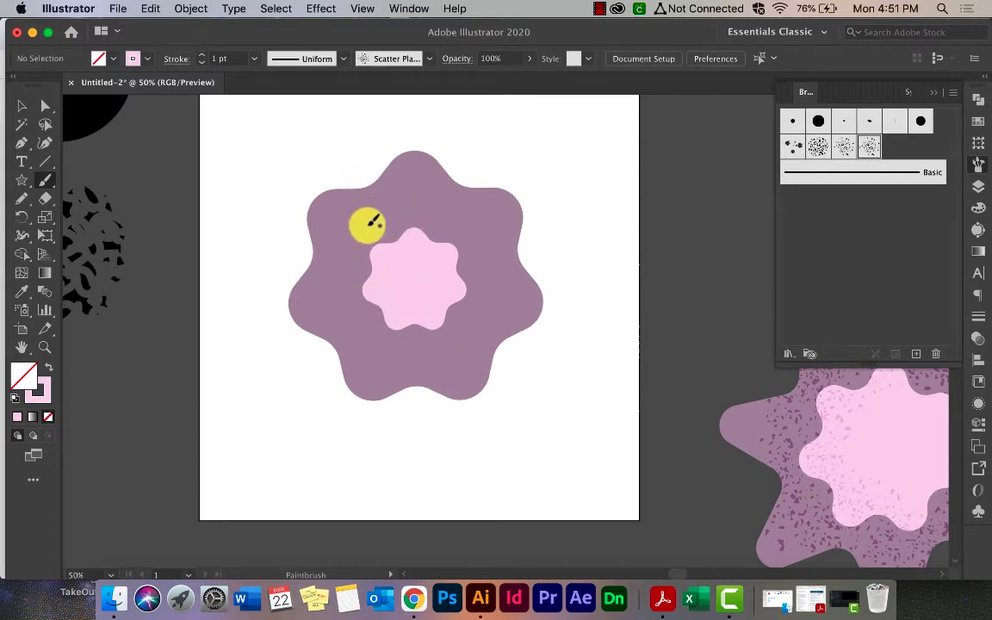
# Step: Paint a curved Scatter Play 3 stroke down the left side of the pink flower and adjust its position slightly
pyautogui.moveTo(414, 204)
pyautogui.mouseDown()
pyautogui.moveTo(389, 228)
pyautogui.moveTo(381, 267)
pyautogui.moveTo(418, 334)
pyautogui.mouseUp()
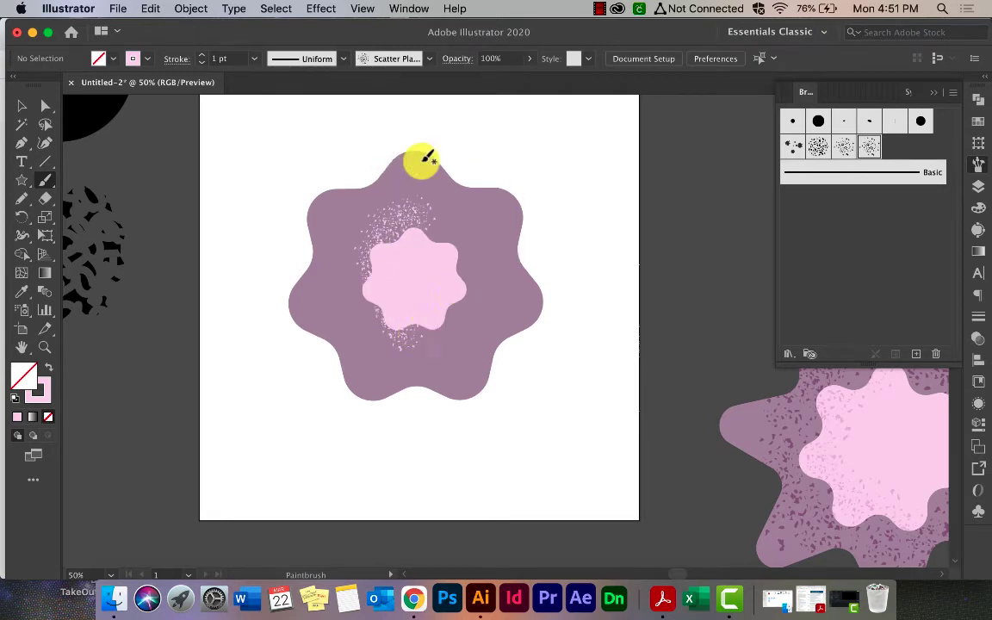
pyautogui.click(22, 106)
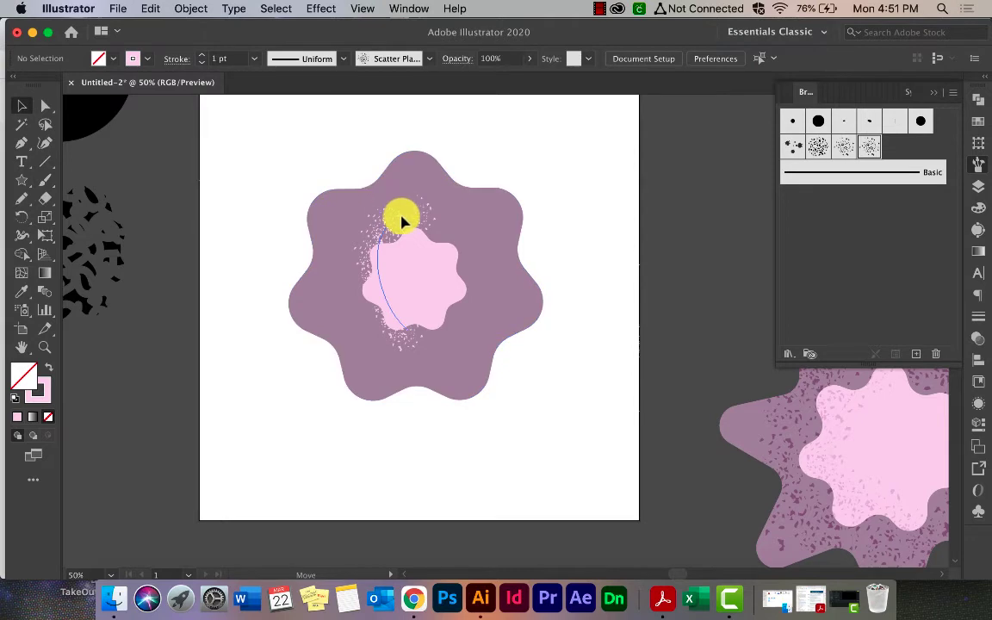
pyautogui.click(398, 216)
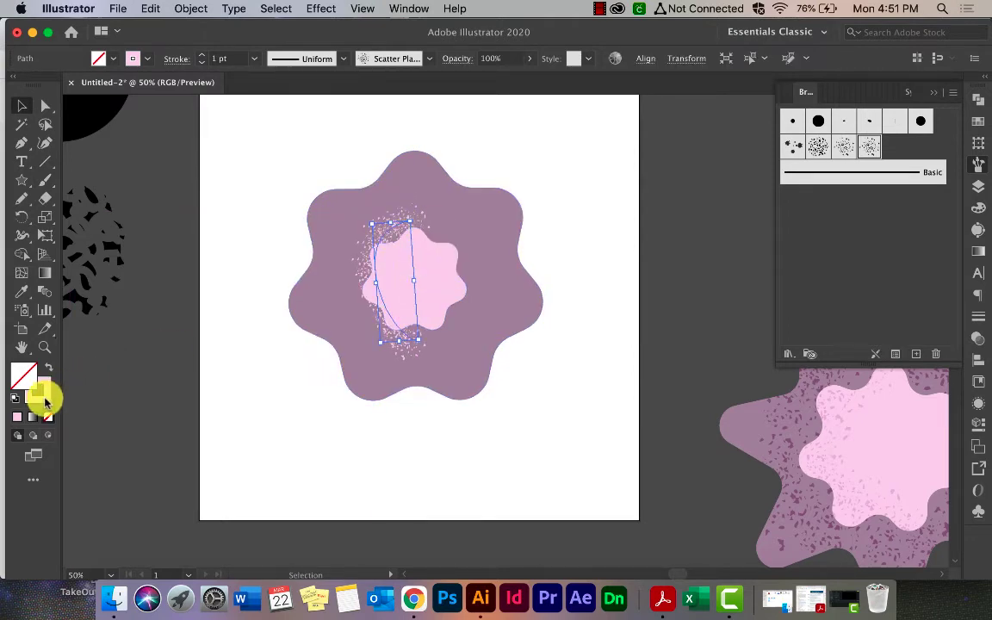
# Step: Recolour the speckled stroke to the darker pink D8A3CD
pyautogui.doubleClick(43, 396)
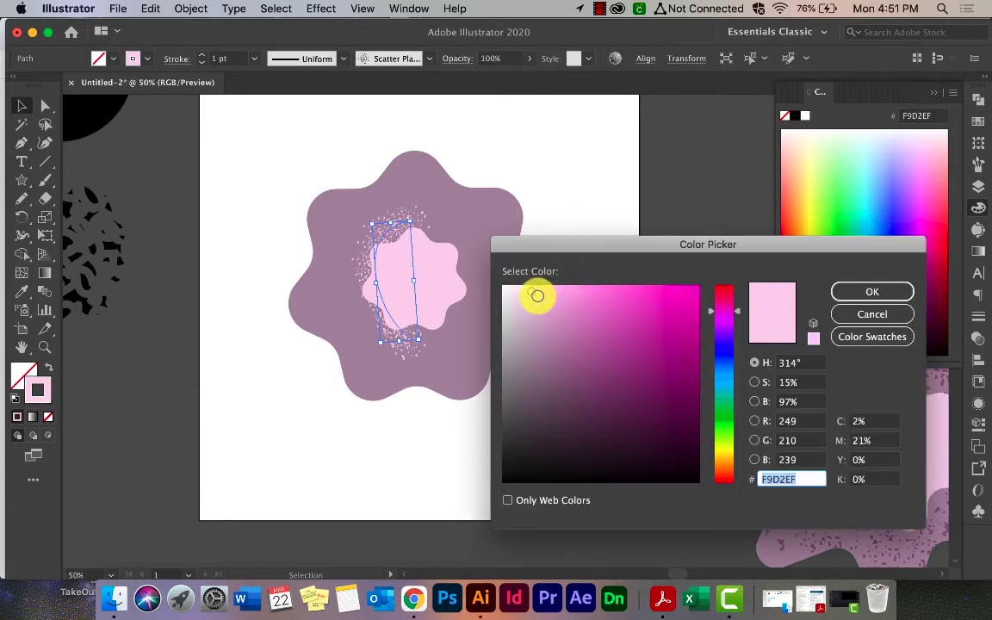
pyautogui.click(552, 317)
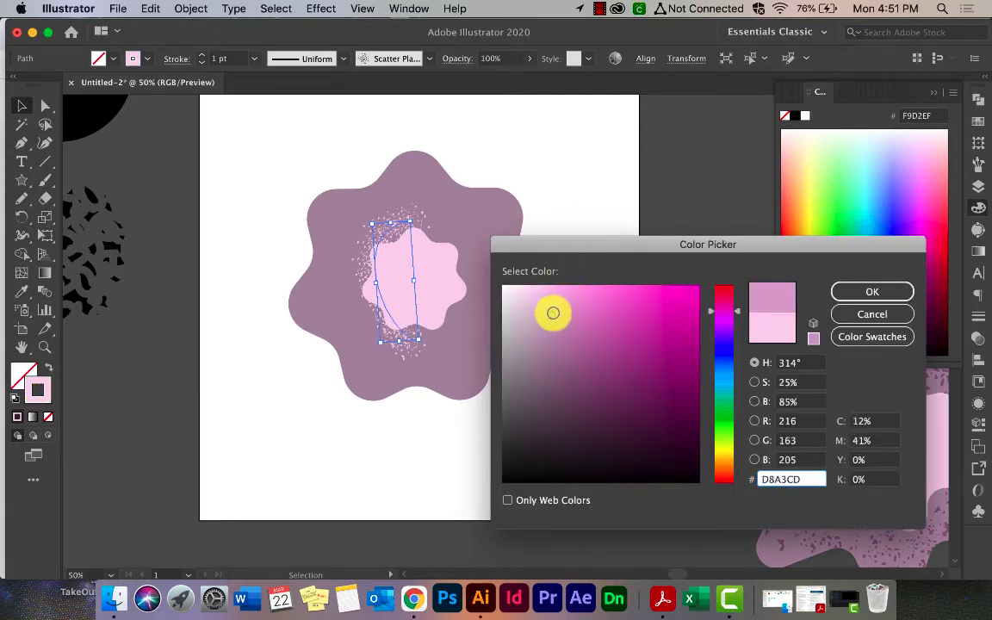
pyautogui.click(852, 290)
pyautogui.click(604, 256)
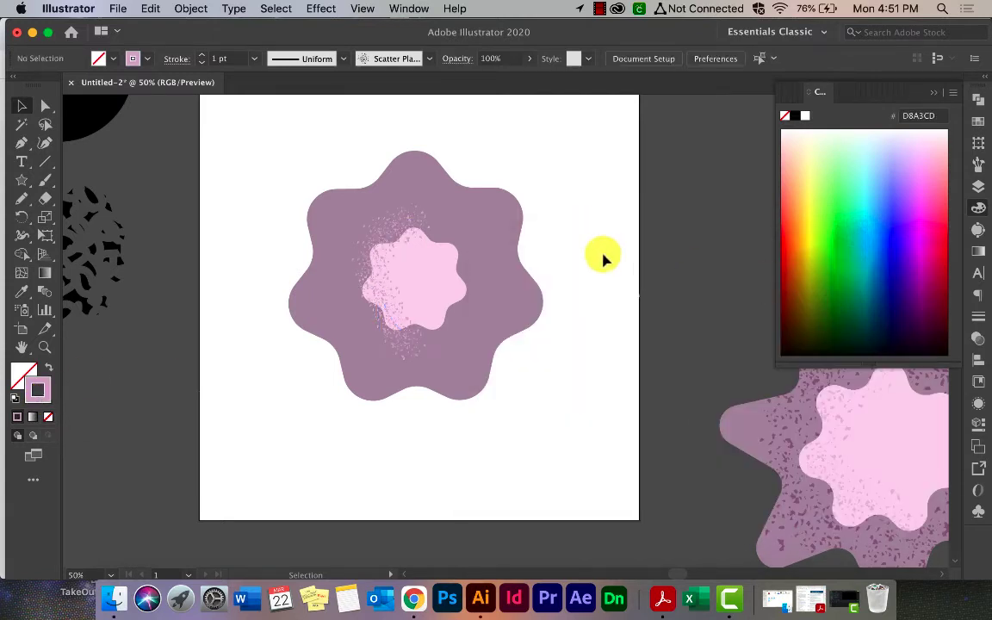
# Step: Cut the recoloured speckled stroke from the pink flower to the clipboard
pyautogui.click(376, 278)
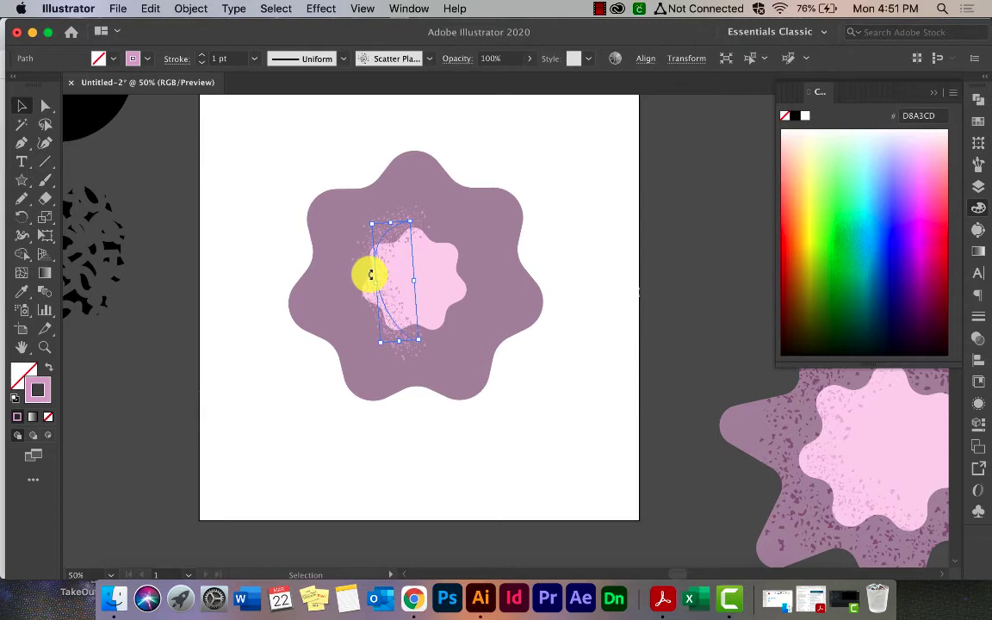
pyautogui.press('Delete')
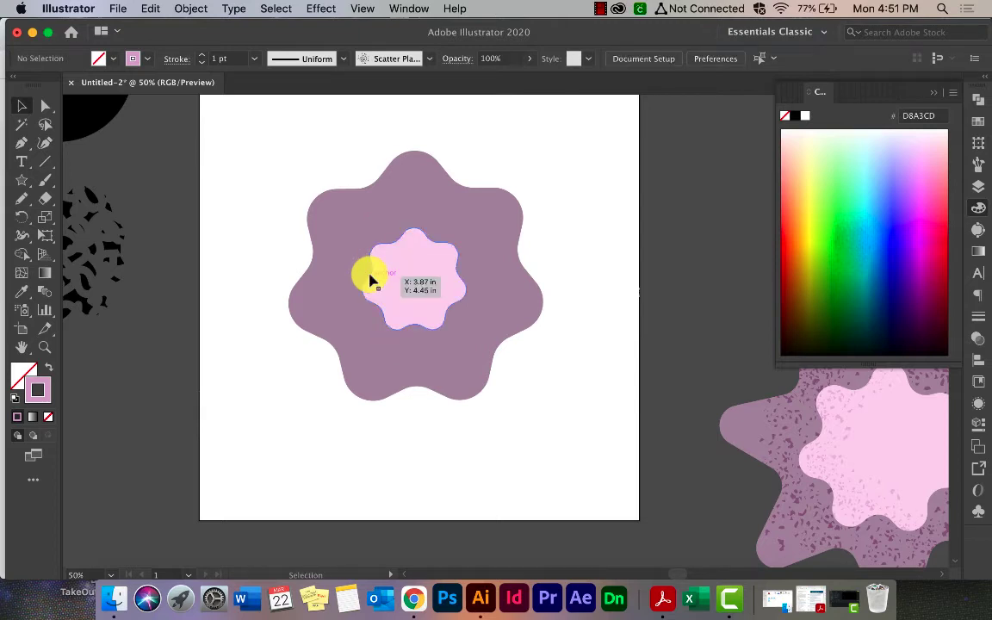
pyautogui.click(195, 8)
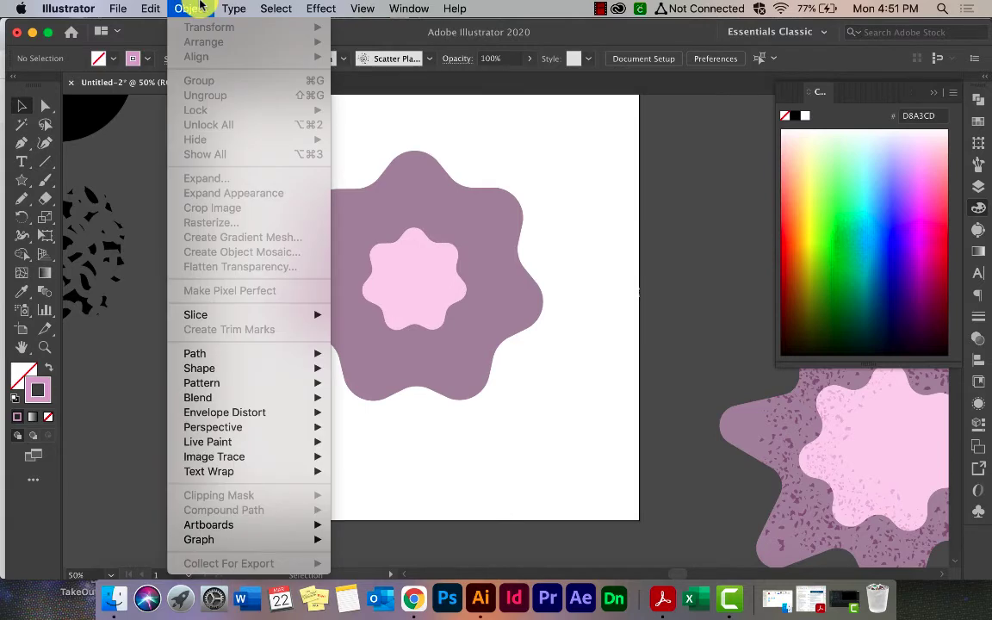
pyautogui.moveTo(140, 6)
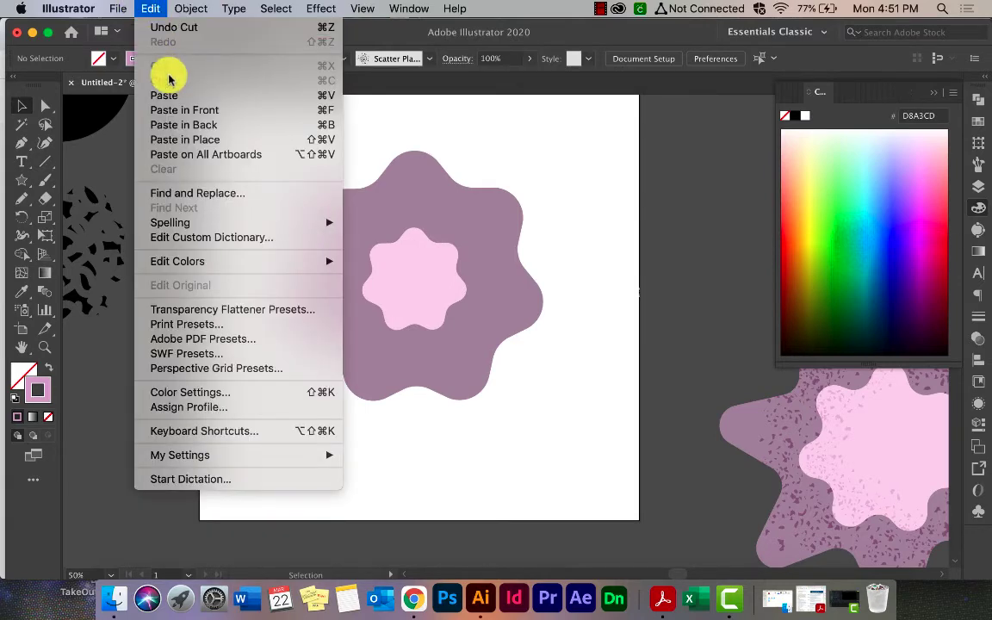
# Step: Paste the cut speckled stroke inside the pink flower with Draw Inside and position it along the flower's left side
pyautogui.click(521, 336)
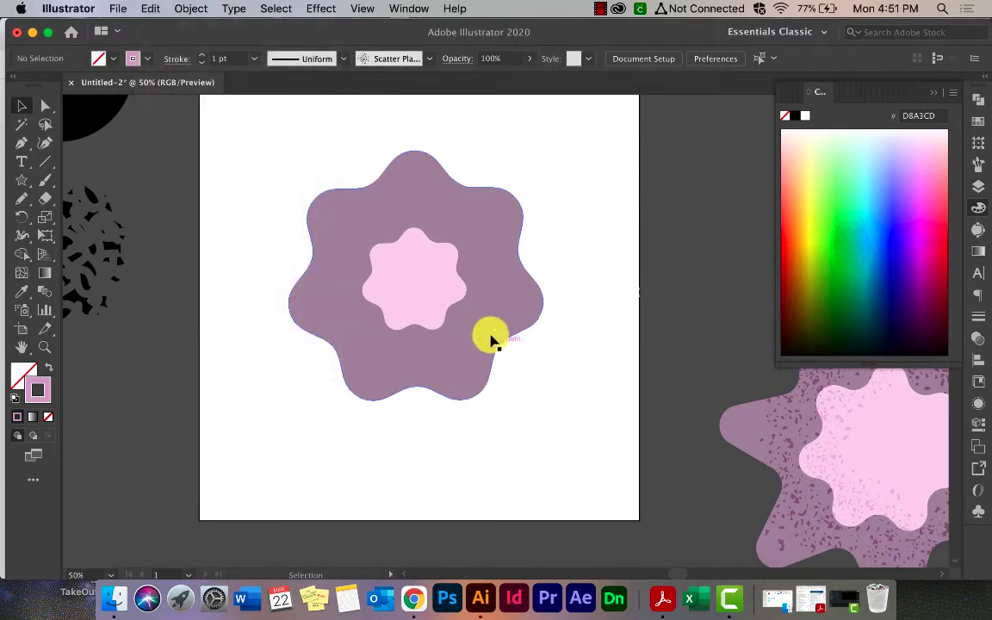
pyautogui.click(432, 280)
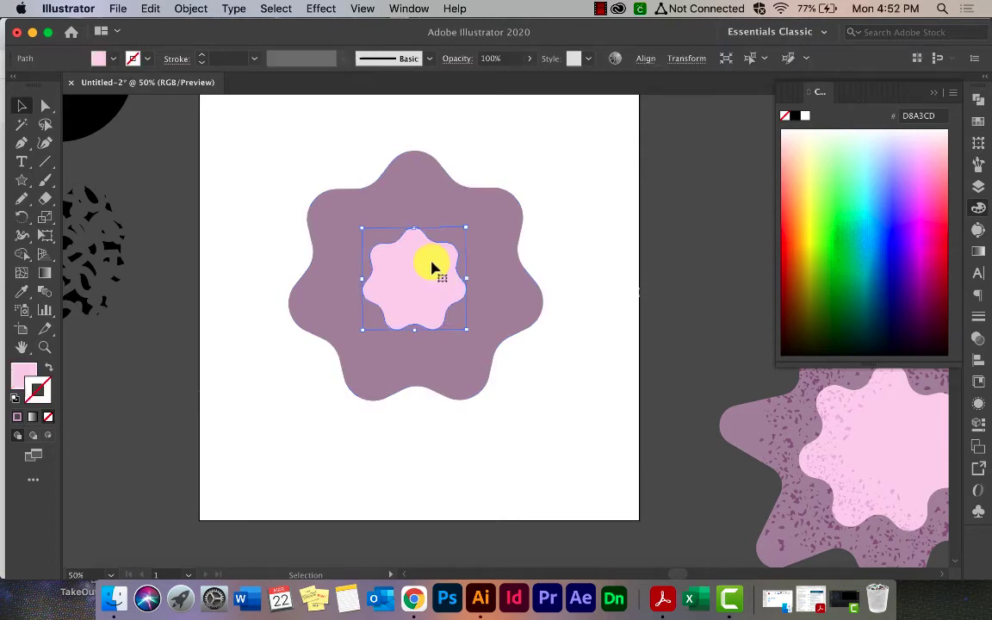
pyautogui.click(47, 438)
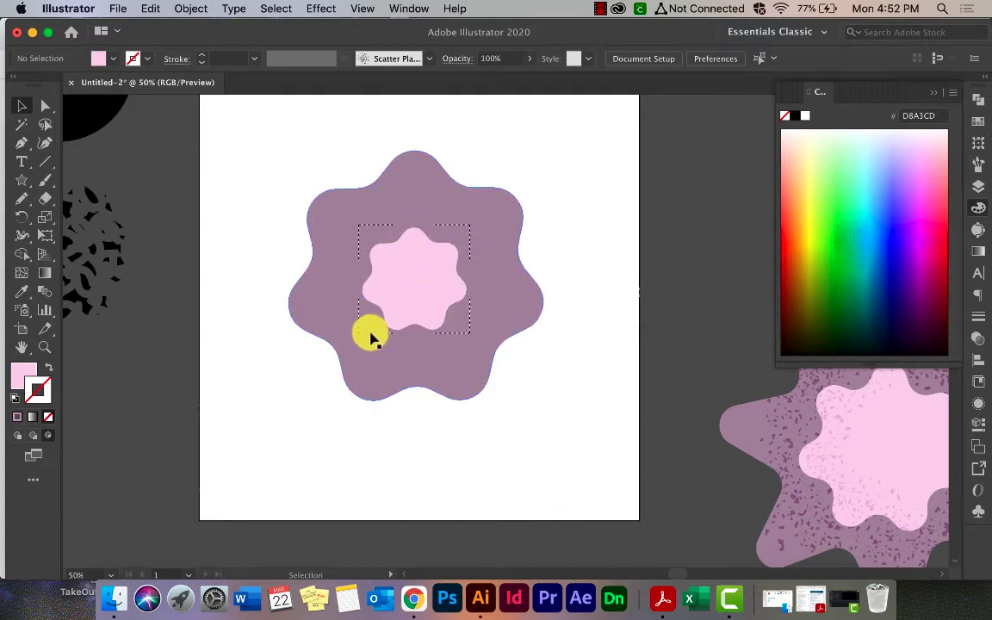
pyautogui.click(438, 274)
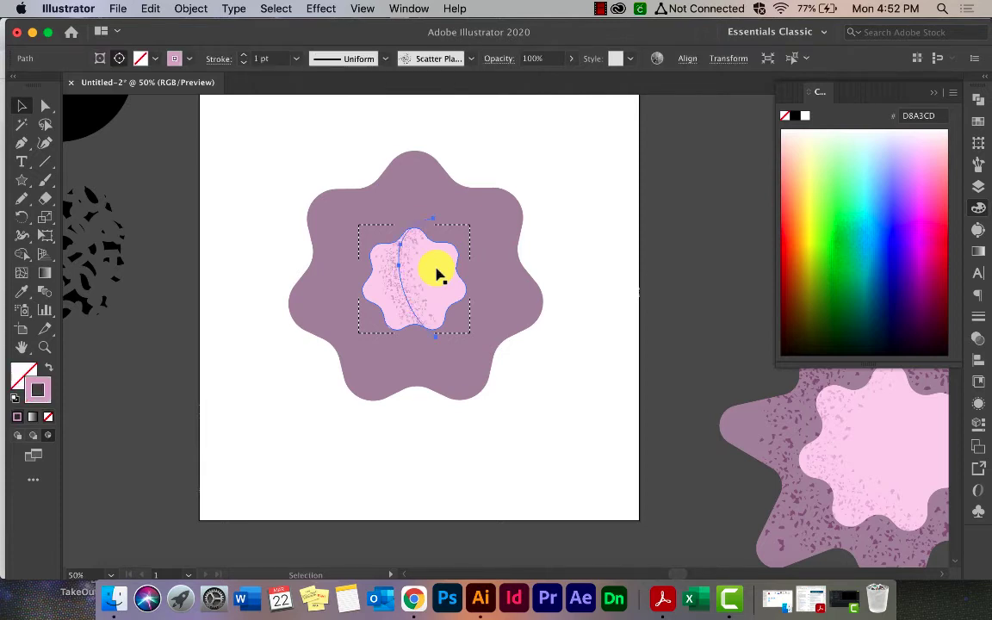
pyautogui.moveTo(436, 271); pyautogui.dragTo(385, 301)
pyautogui.click(484, 429)
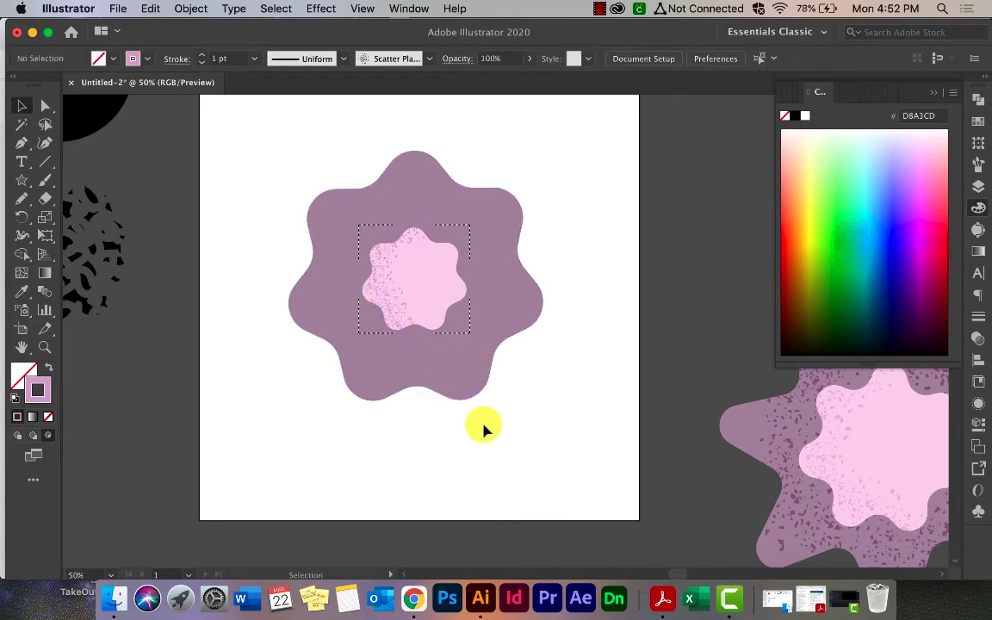
# Step: Try recolouring the clipped speckled stroke inside the pink flower to turquoise 00FDC8 in isolation mode
pyautogui.doubleClick(379, 282)
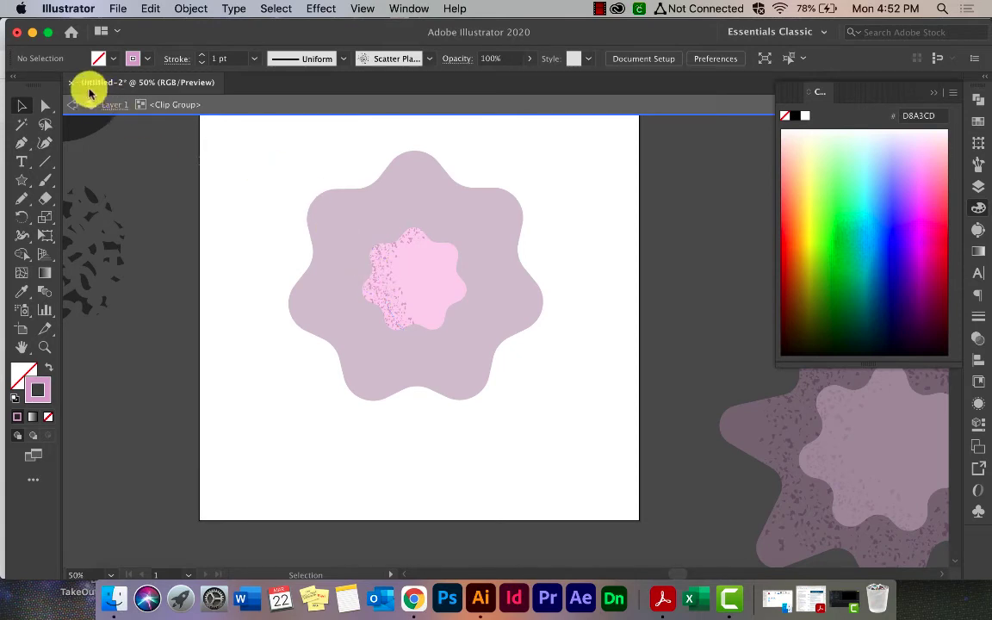
pyautogui.click(402, 293)
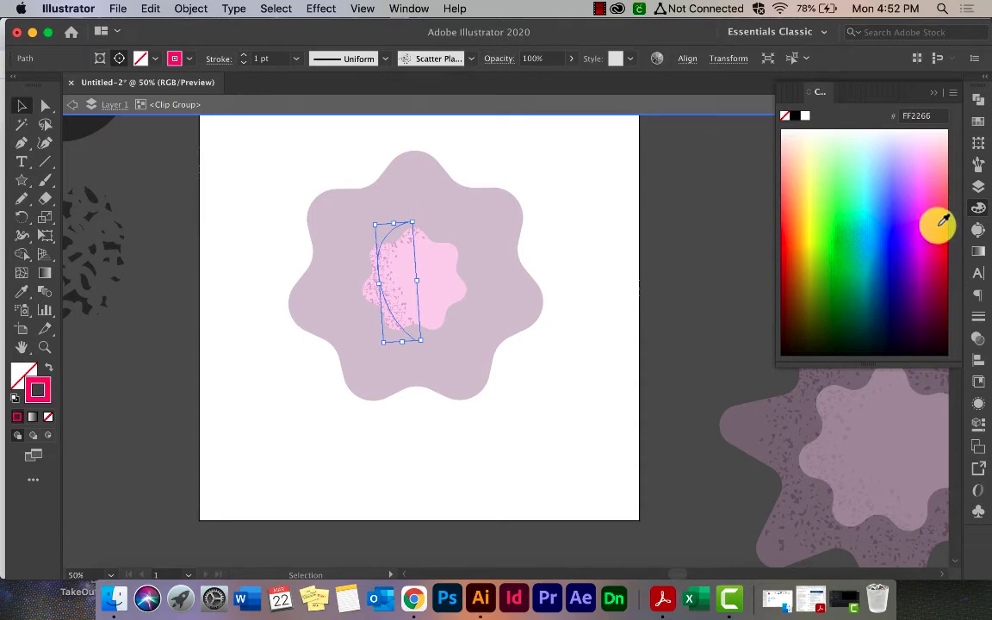
pyautogui.click(867, 193)
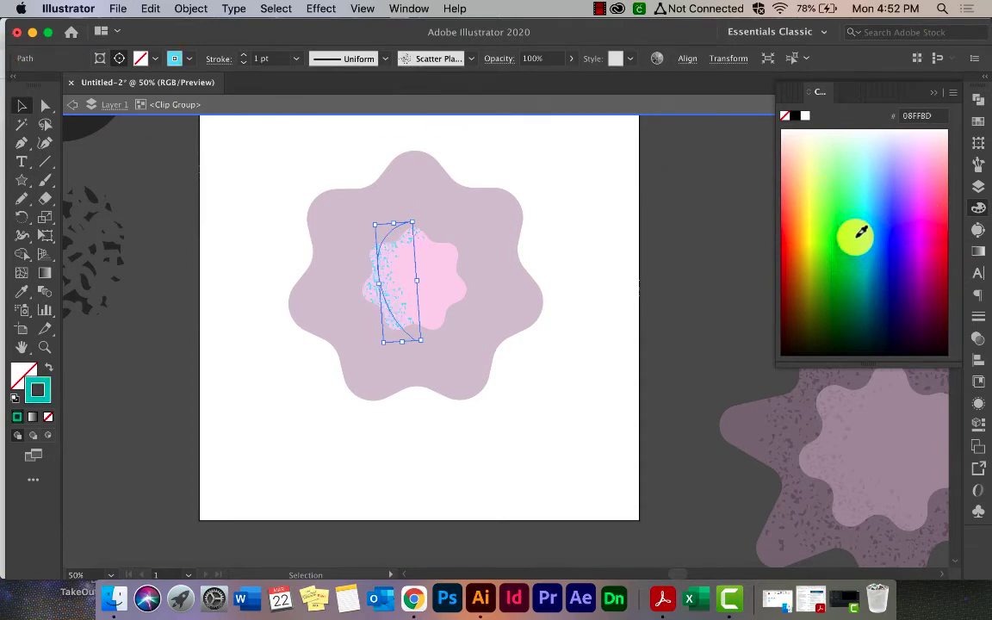
pyautogui.doubleClick(145, 229)
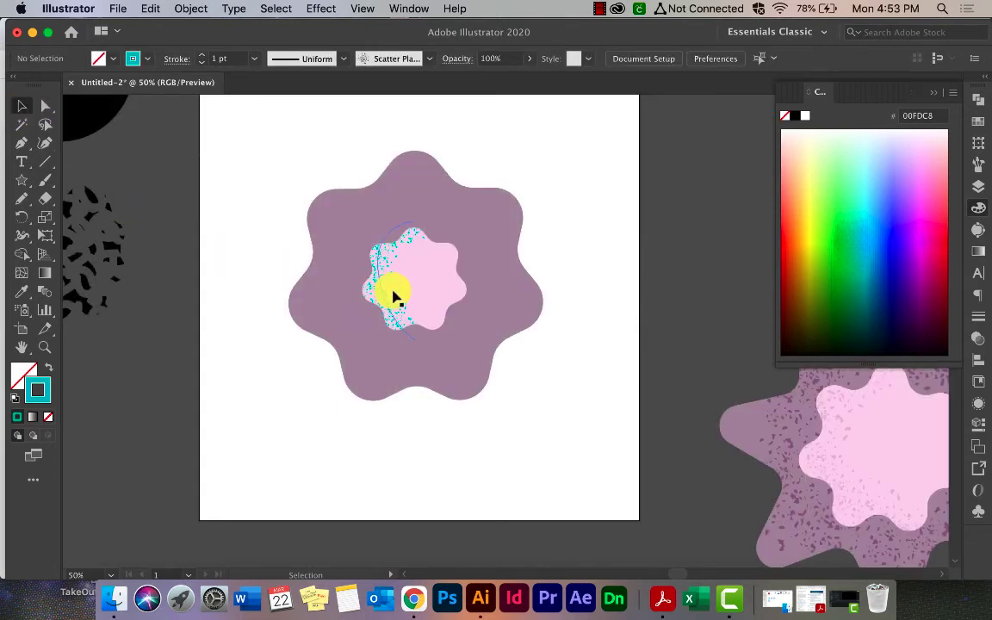
pyautogui.doubleClick(385, 296)
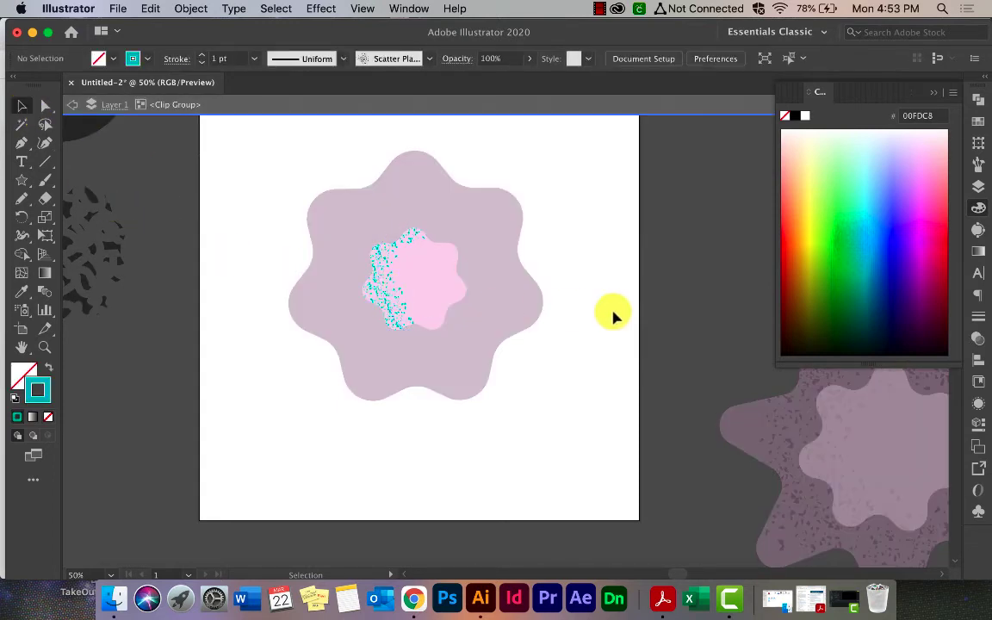
pyautogui.doubleClick(669, 314)
# Step: Undo the trial colour changes on the clipped speckles back to pink D8A3CD
pyautogui.press('super+z')
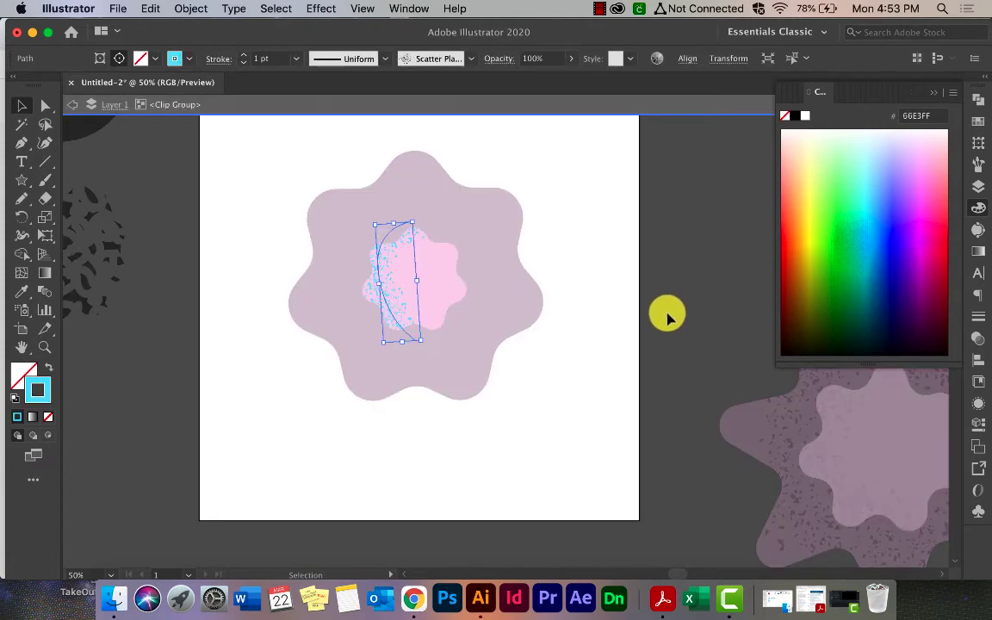
pyautogui.press('super+z')
pyautogui.click(677, 301)
pyautogui.press('super+z')
pyautogui.press('super+z')
pyautogui.press('super+z')
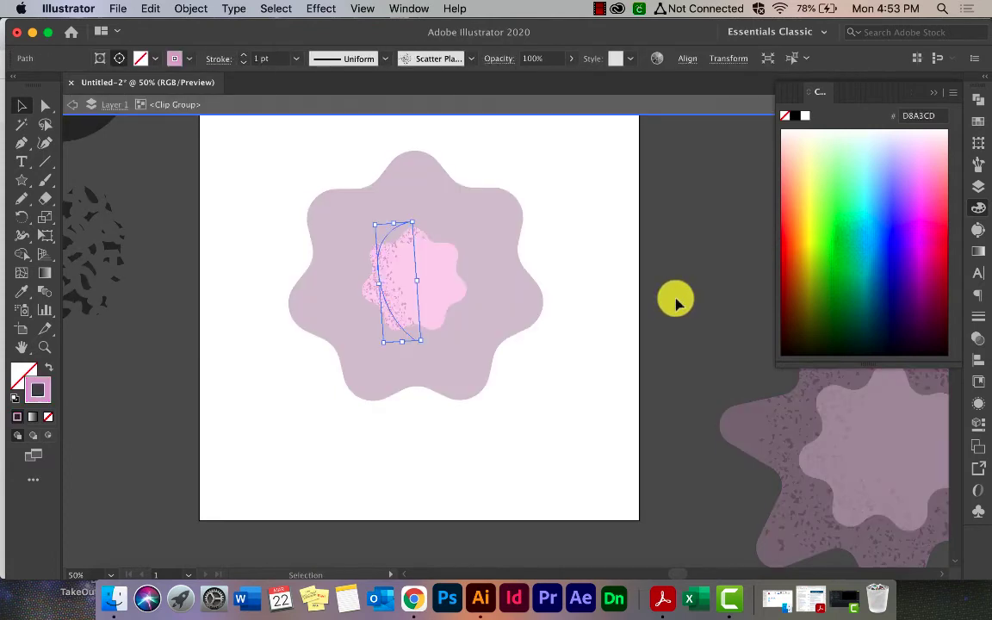
# Step: Try a curved Scatter Play 3 stroke over the upper purple flower with the Paintbrush in the flower's own AA8AA3
pyautogui.click(403, 201)
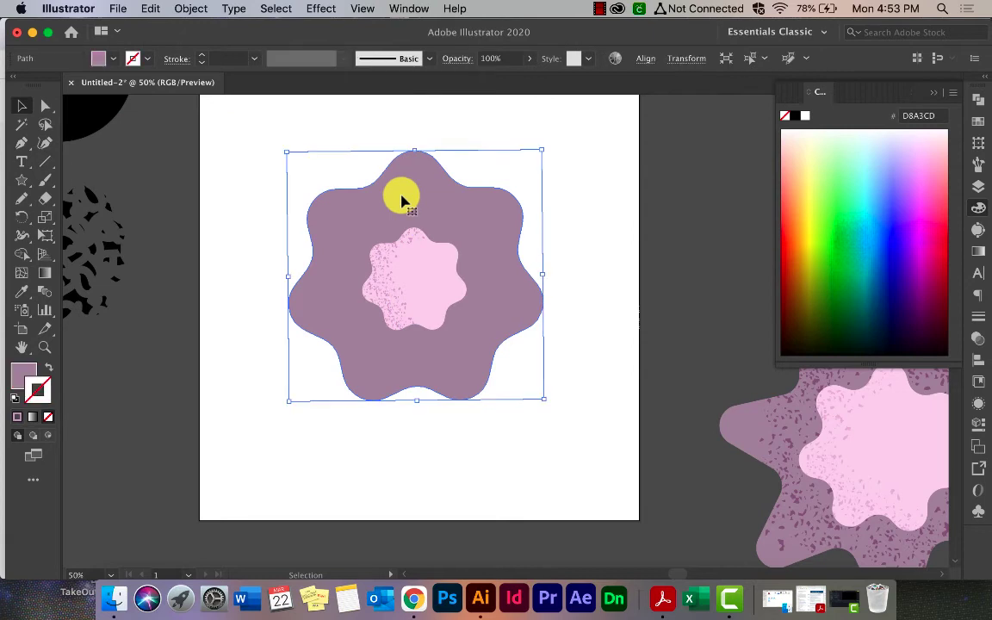
pyautogui.click(259, 213)
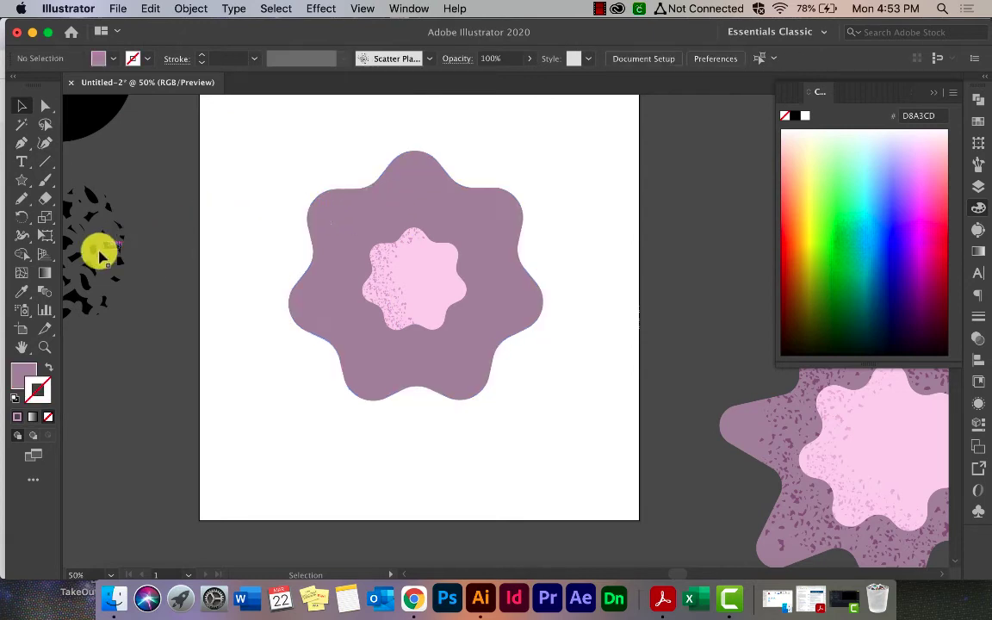
pyautogui.press('b')
pyautogui.moveTo(294, 281)
pyautogui.mouseDown()
pyautogui.moveTo(325, 226)
pyautogui.moveTo(389, 184)
pyautogui.moveTo(543, 217)
pyautogui.mouseUp()
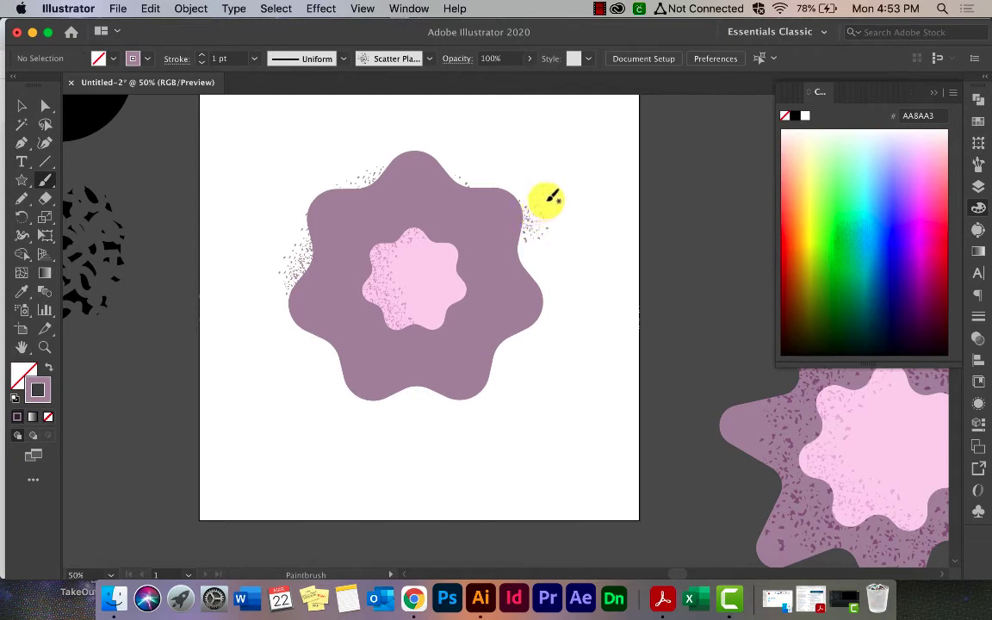
# Step: Paint a closed-looking Scatter Play 3 ring on the purple flower around the pink centre flower
pyautogui.hotkey('shift', 'x')
pyautogui.moveTo(416, 217)
pyautogui.mouseDown()
pyautogui.moveTo(366, 233)
pyautogui.moveTo(351, 262)
pyautogui.moveTo(354, 316)
pyautogui.moveTo(398, 337)
pyautogui.moveTo(474, 330)
pyautogui.moveTo(495, 266)
pyautogui.moveTo(459, 218)
pyautogui.moveTo(370, 221)
pyautogui.mouseUp()
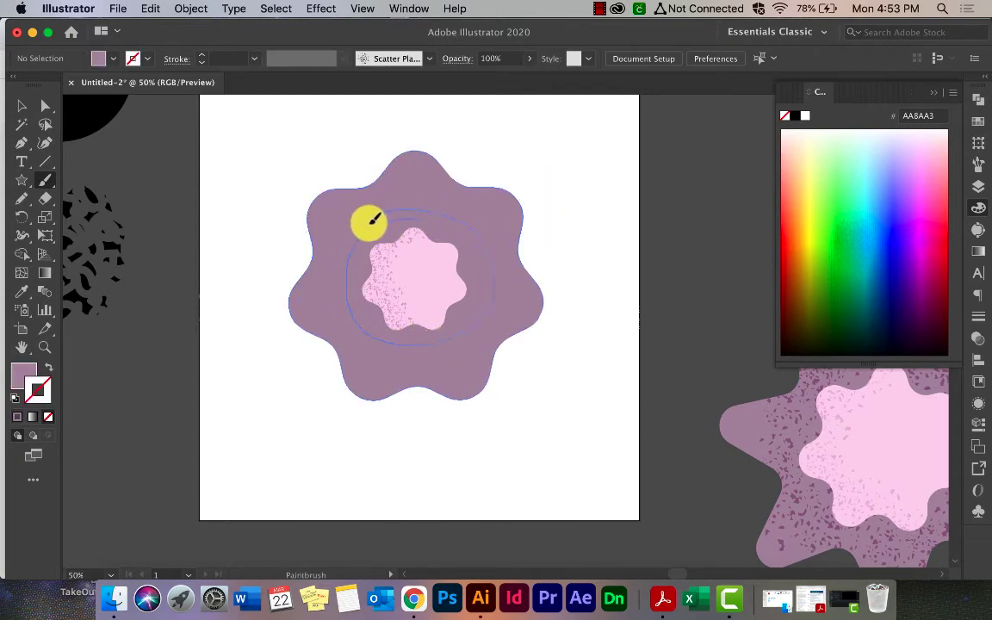
pyautogui.hotkey('shift', 'x')
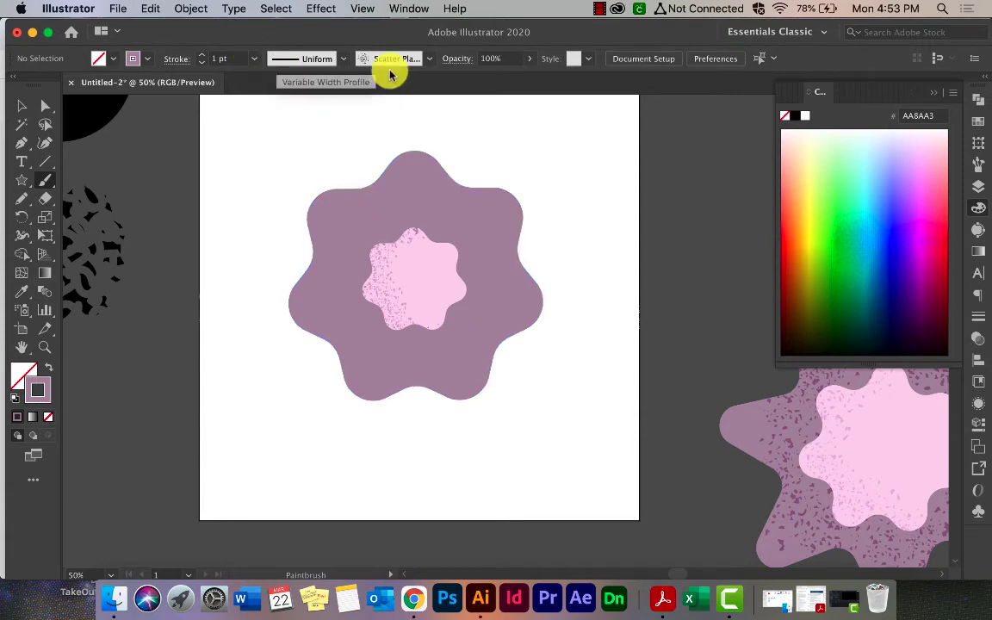
# Step: Recolour the ring stroke around the pink flower to the dark navy swatch C=100 M=100 Y=25 K=25
pyautogui.click(978, 121)
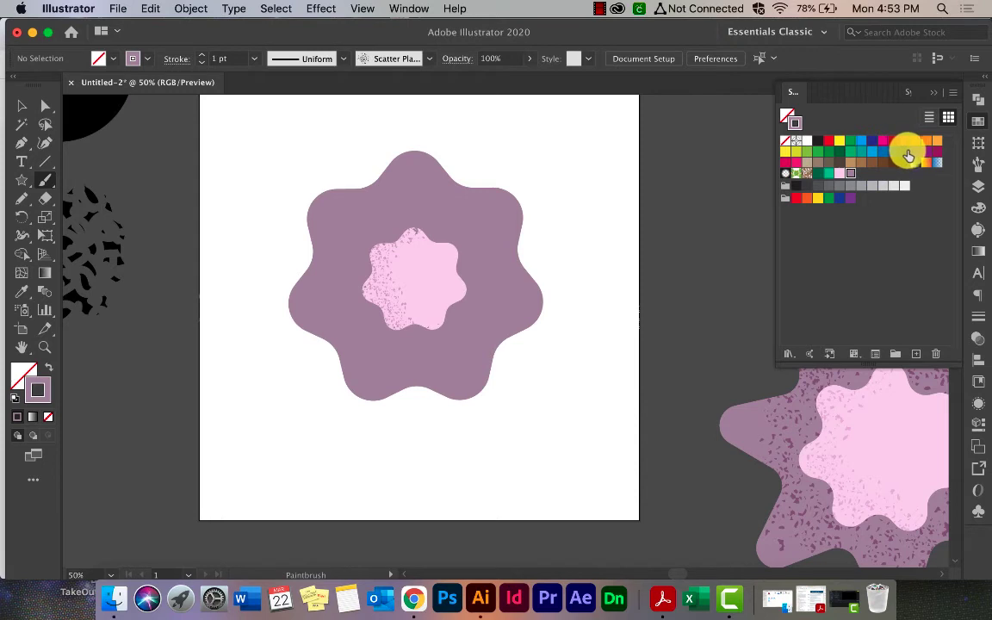
pyautogui.press('v')
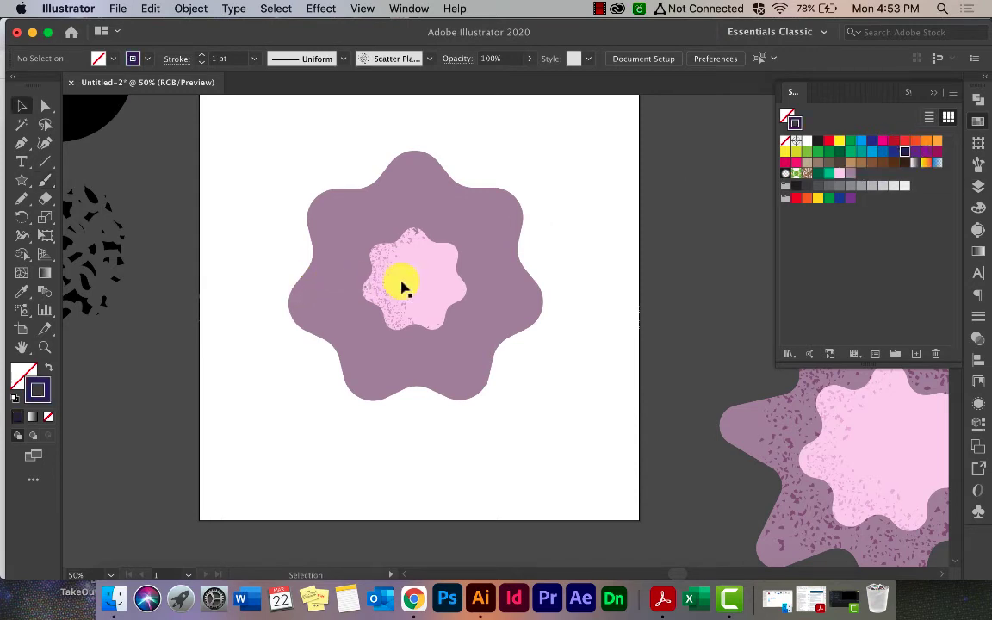
pyautogui.press('super+z')
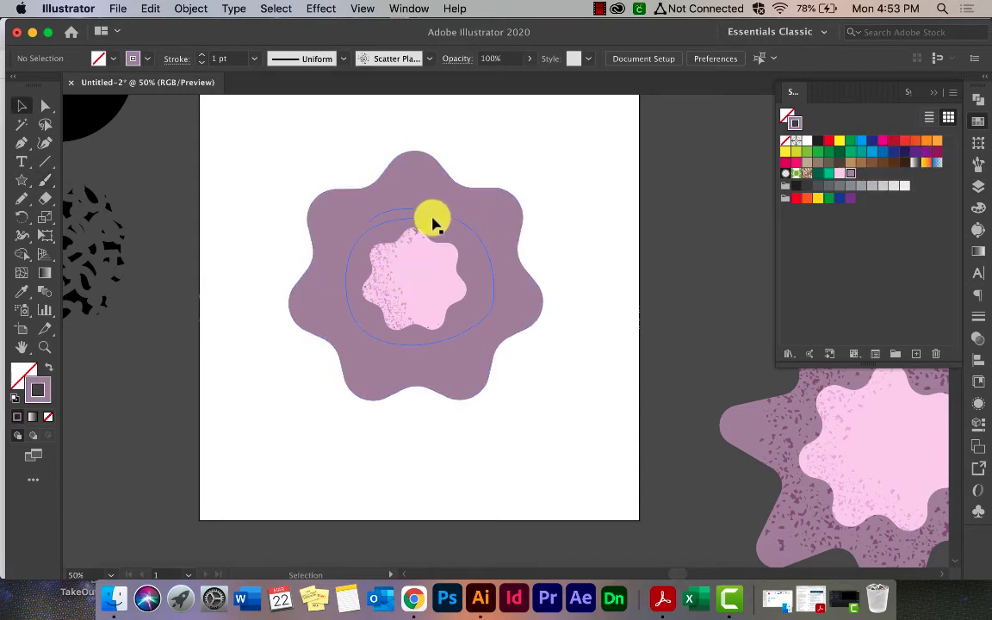
pyautogui.click(437, 220)
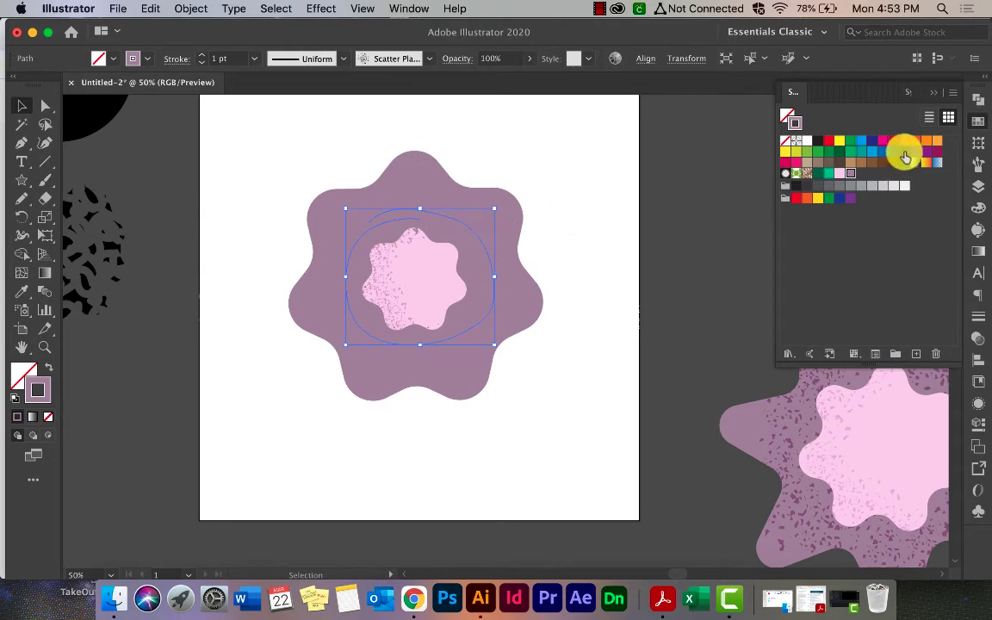
pyautogui.click(904, 153)
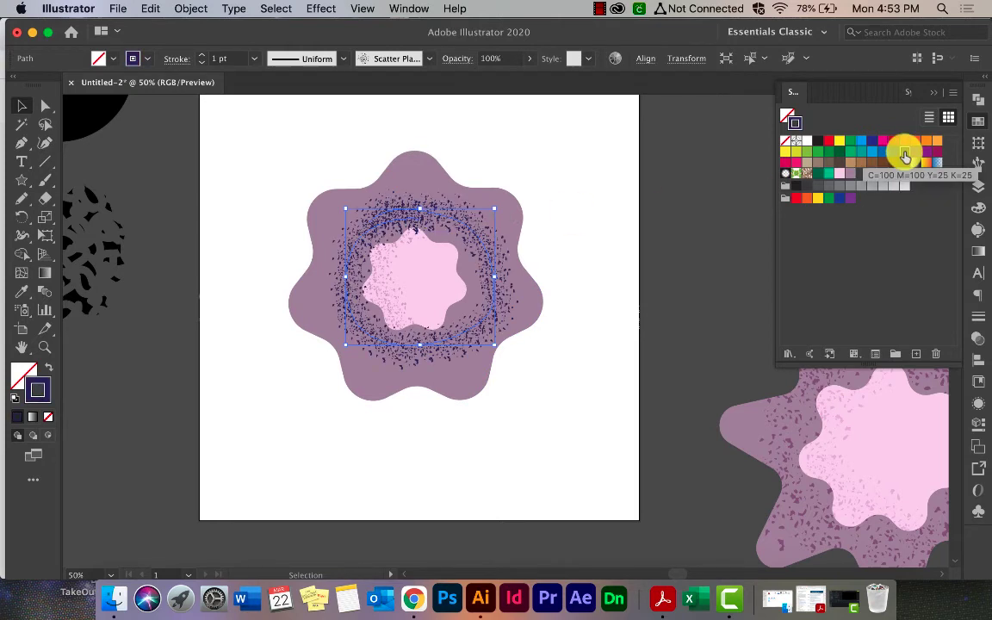
# Step: Try stroke weights of 4 pt and 3 pt on the navy speckled ring, and return it to 1 pt
pyautogui.click(257, 60)
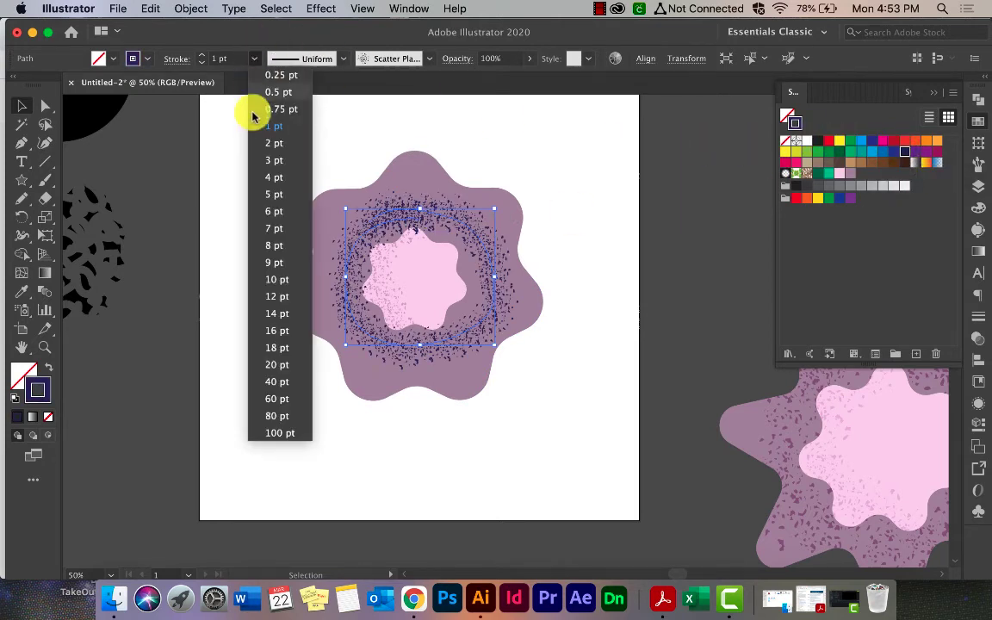
pyautogui.click(266, 175)
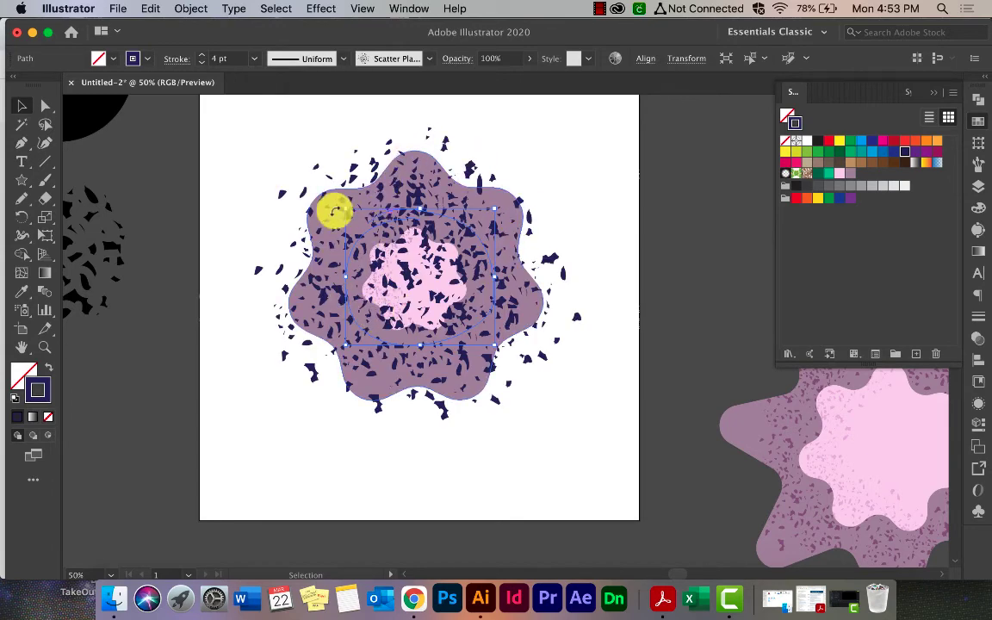
pyautogui.click(255, 58)
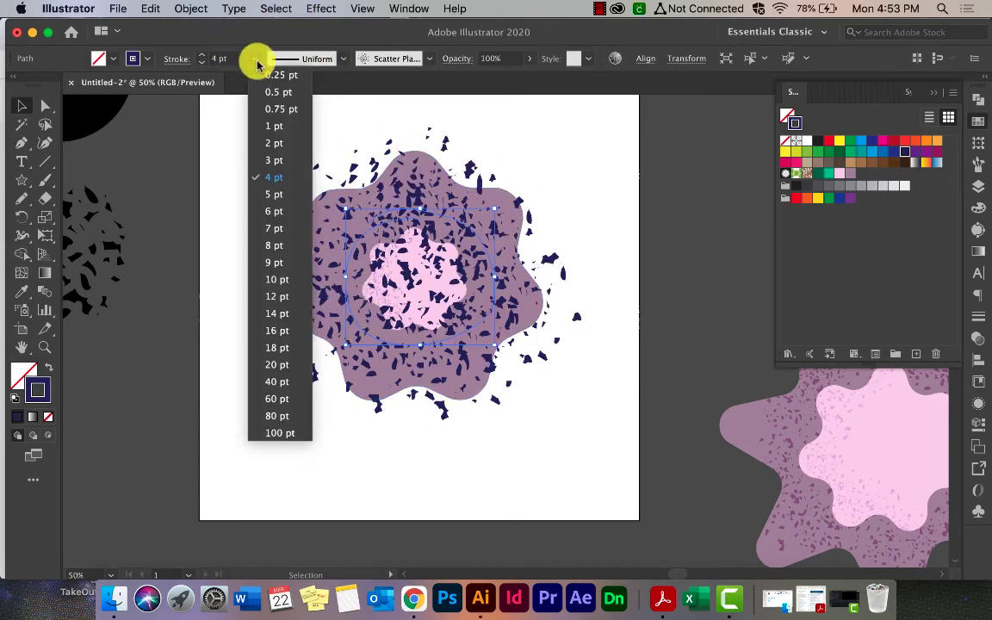
pyautogui.click(274, 159)
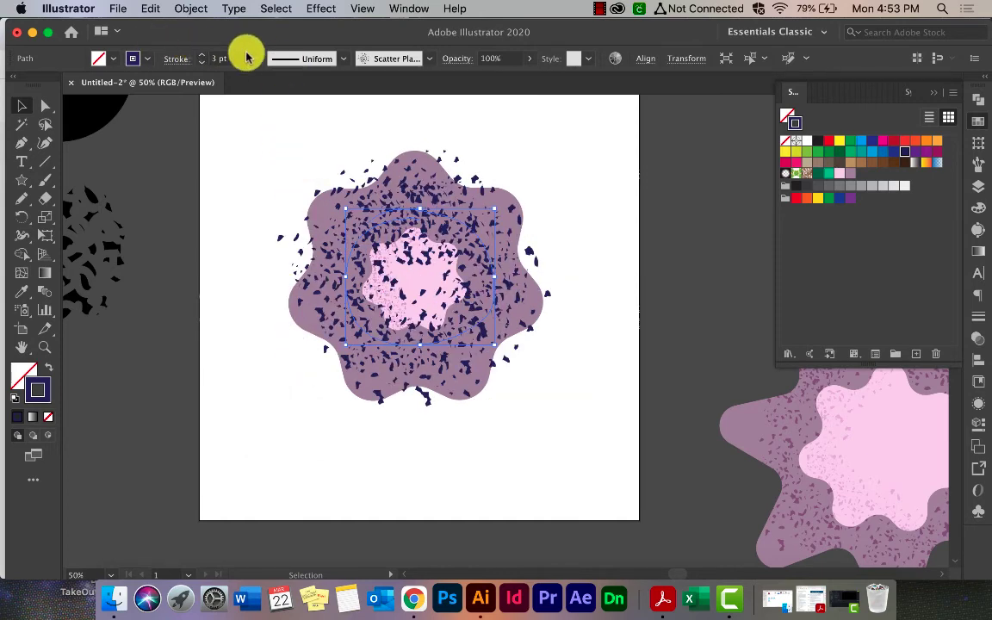
pyautogui.click(254, 59)
pyautogui.click(272, 126)
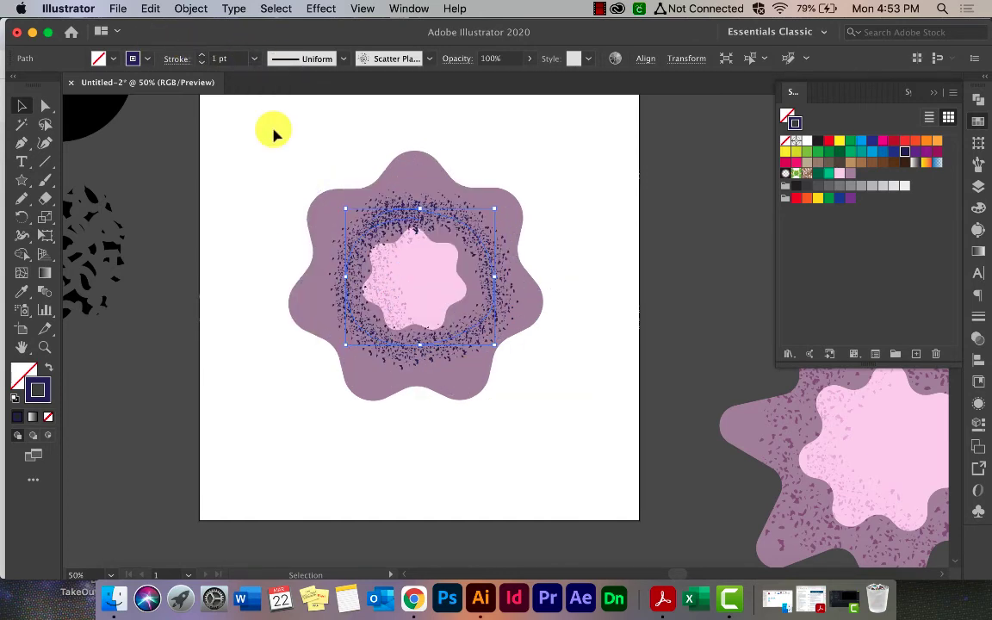
# Step: Scale the navy speckled ring down so it sits closer around the pink flower, with a stroke of about 0.79 pt
pyautogui.moveTo(493, 344); pyautogui.dragTo(479, 336)
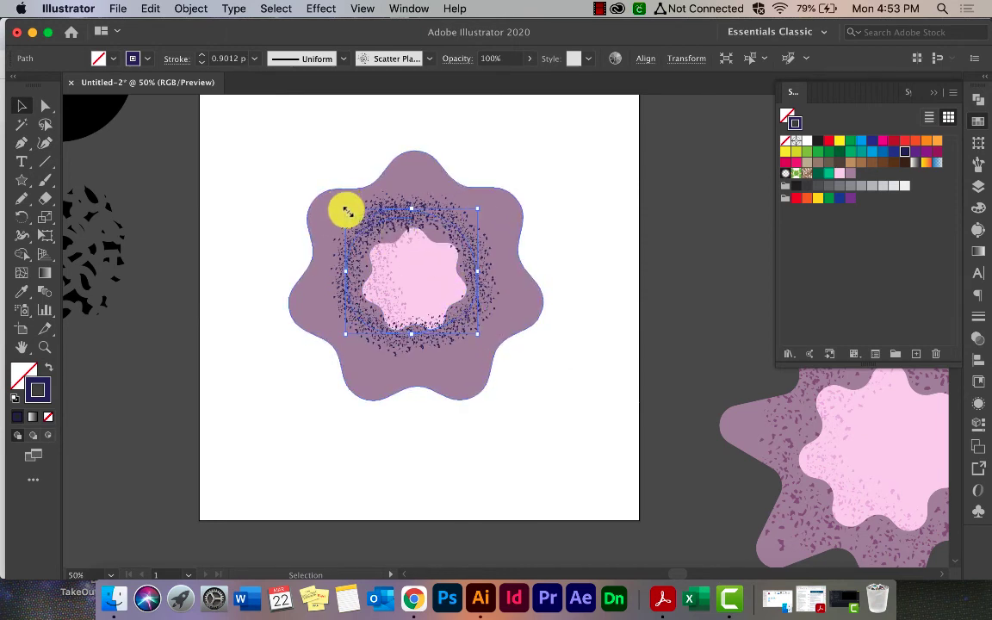
pyautogui.moveTo(345, 209); pyautogui.dragTo(355, 218)
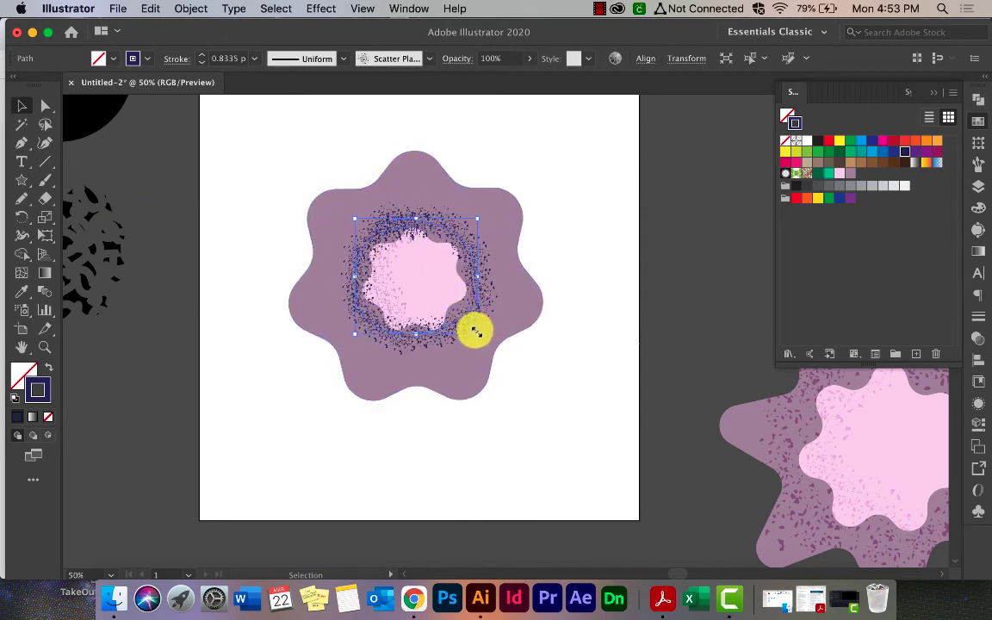
pyautogui.moveTo(476, 332); pyautogui.dragTo(471, 330)
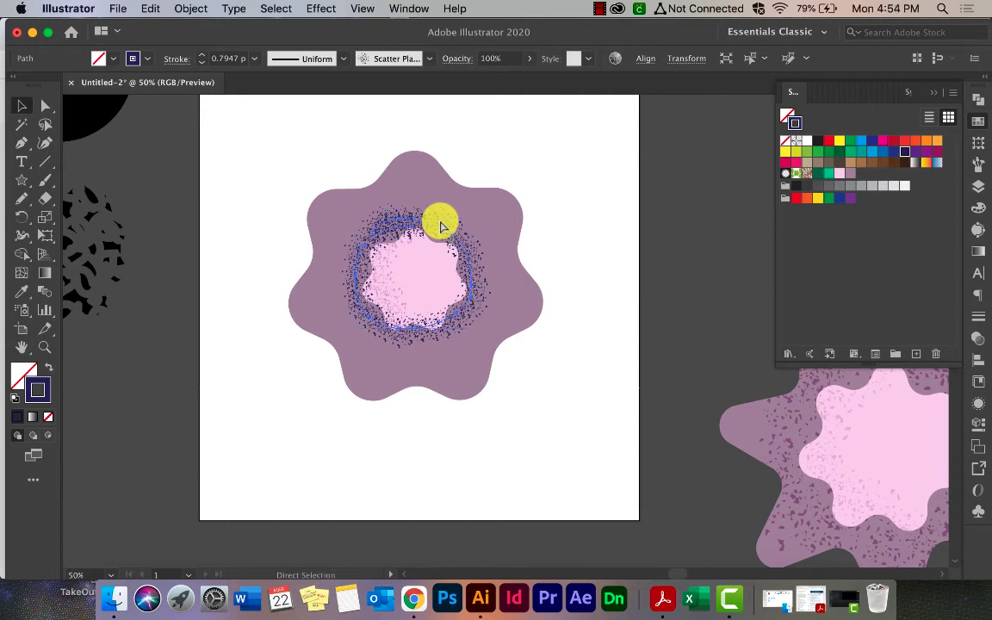
# Step: Cut the navy speckled ring, paste it inside the purple flower with Draw Inside, and enlarge it slightly around the pink centre
pyautogui.press('Delete')
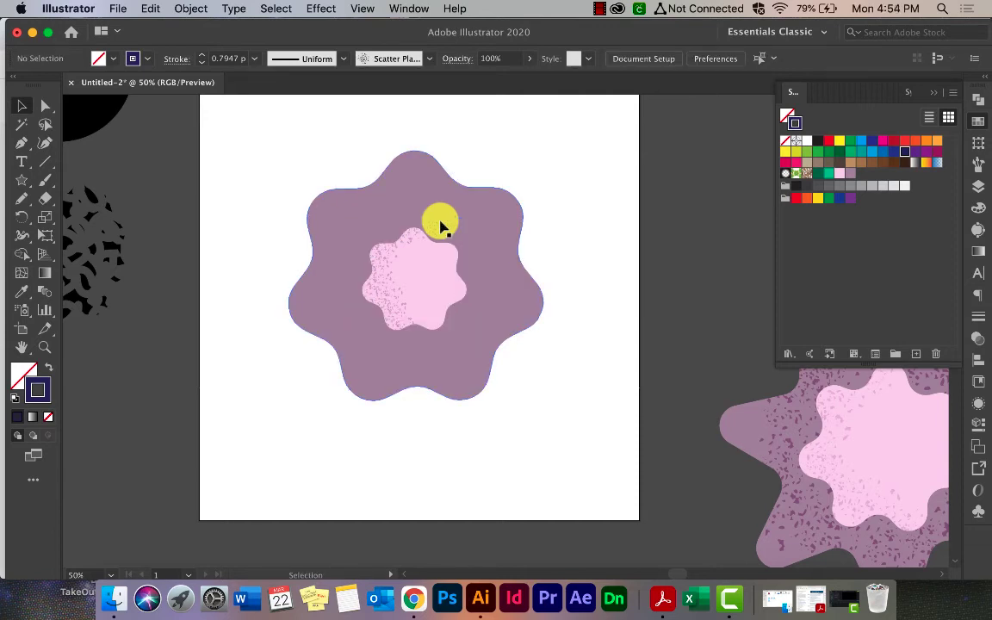
pyautogui.click(344, 226)
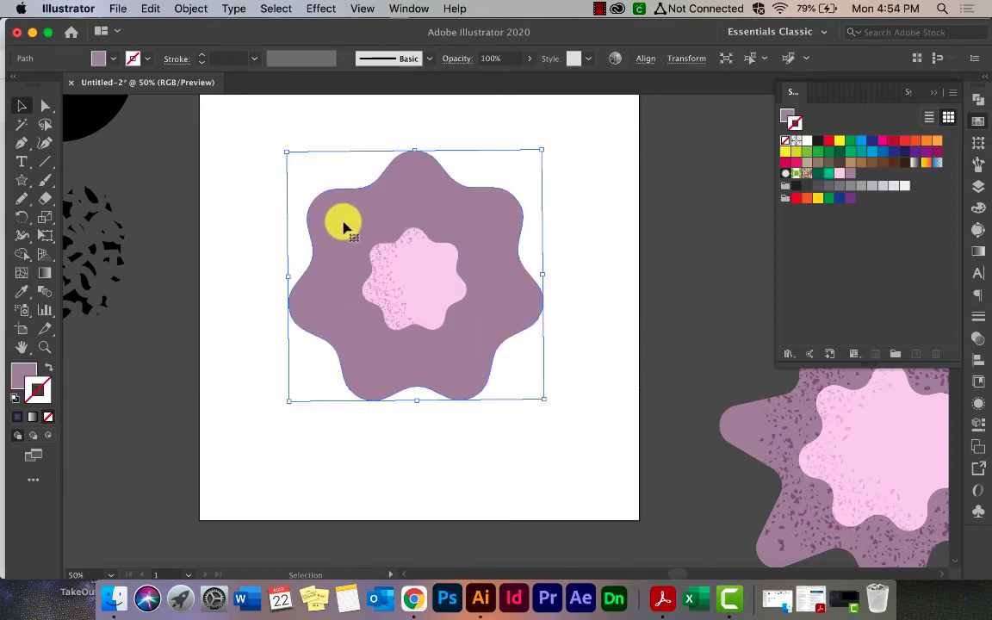
pyautogui.click(47, 438)
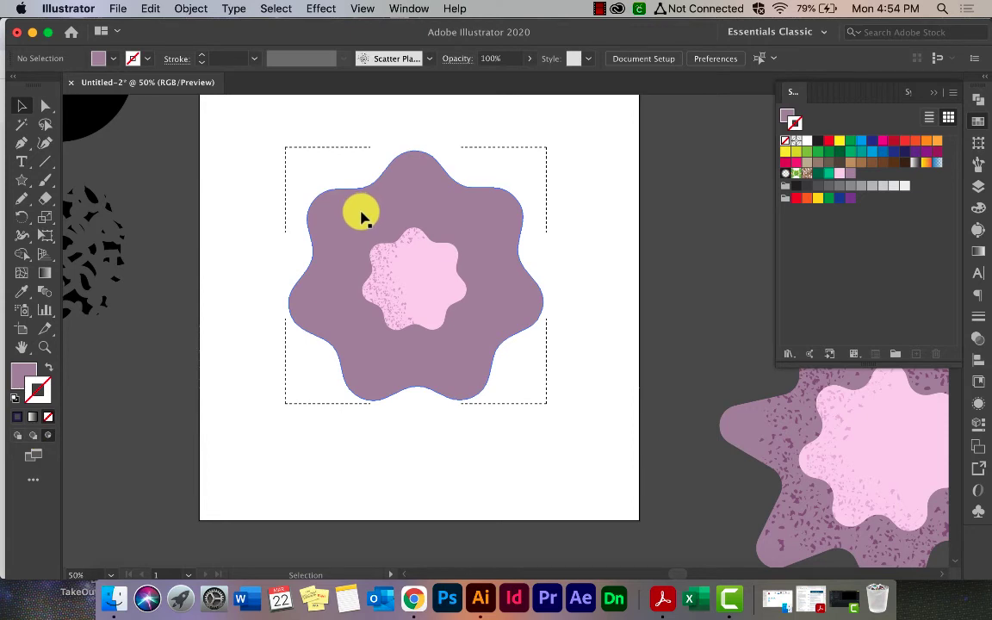
pyautogui.press('super+v')
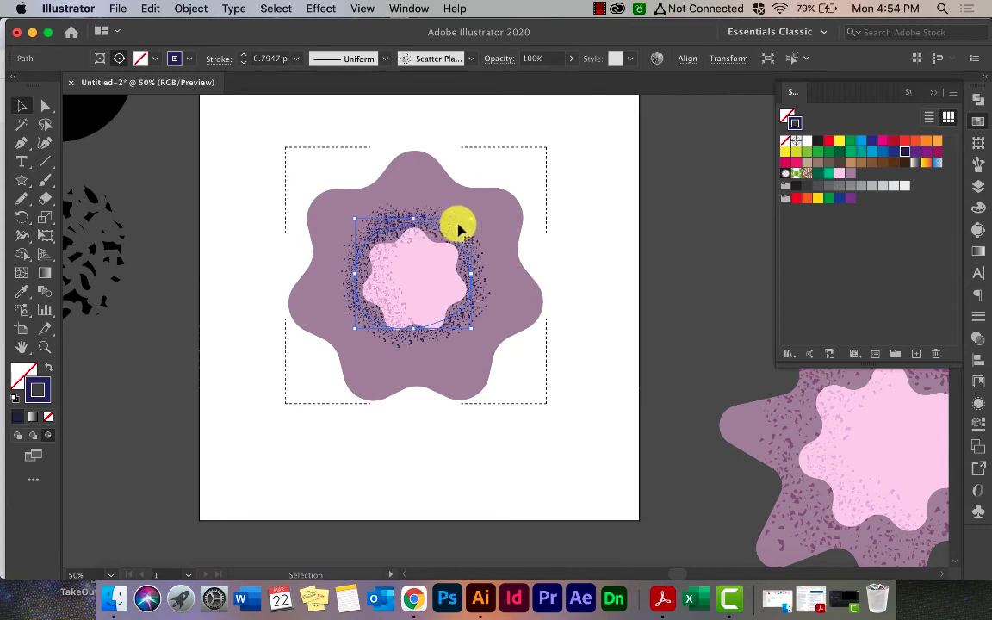
pyautogui.moveTo(469, 328)
pyautogui.mouseDown()
pyautogui.moveTo(476, 337)
pyautogui.moveTo(348, 214)
pyautogui.mouseUp()
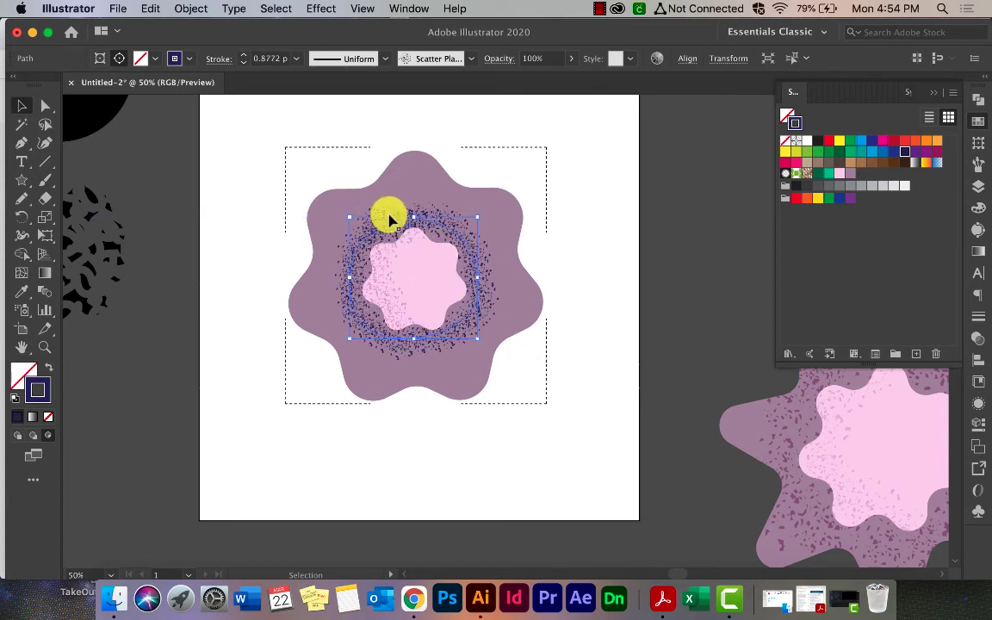
# Step: Duplicate the navy speckled ring inside the purple flower, nudge the copy up over the original, and rotate it slightly clockwise
pyautogui.moveTo(442, 243); pyautogui.dragTo(445, 251)
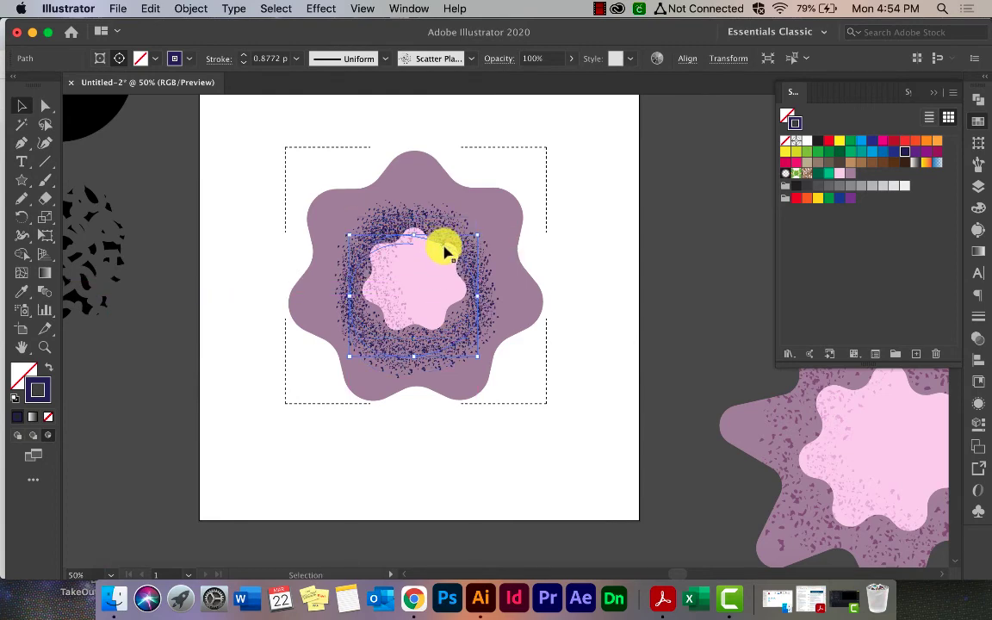
pyautogui.press('Up')
pyautogui.press('Up')
pyautogui.press('Up')
pyautogui.press('Up')
pyautogui.press('Up')
pyautogui.press('Up')
pyautogui.press('Up')
pyautogui.press('Up')
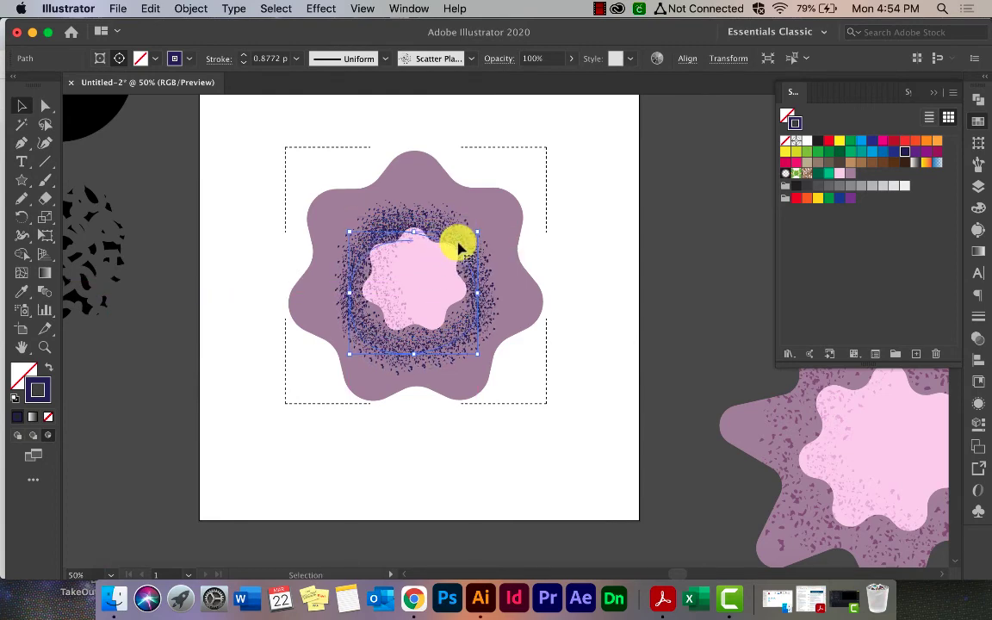
pyautogui.press('Up')
pyautogui.press('Up')
pyautogui.press('Up')
pyautogui.press('Up')
pyautogui.press('Up')
pyautogui.press('Up')
pyautogui.press('Up')
pyautogui.press('Up')
pyautogui.press('Up')
pyautogui.press('Up')
pyautogui.press('Up')
pyautogui.press('Up')
pyautogui.press('Up')
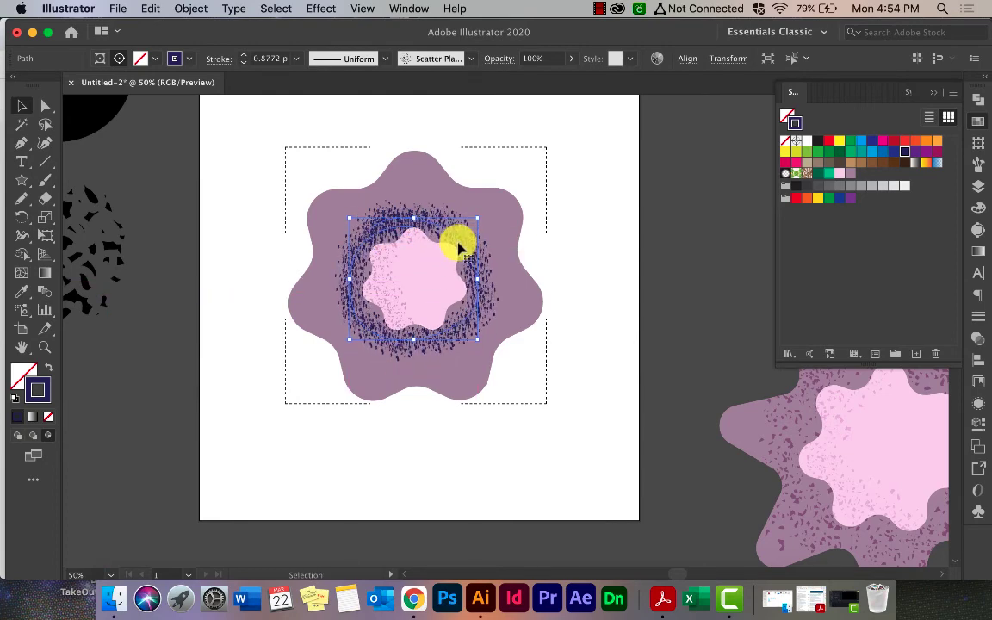
pyautogui.moveTo(466, 221)
pyautogui.mouseDown()
pyautogui.moveTo(481, 206)
pyautogui.moveTo(501, 252)
pyautogui.mouseUp()
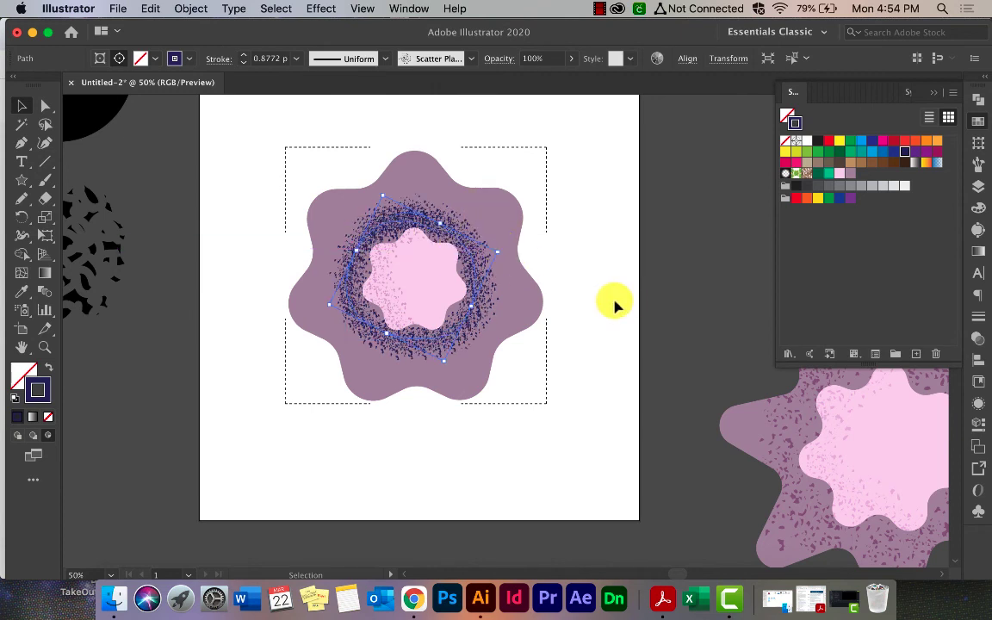
# Step: Isolate the purple flower's clip group and try enlarging the unrotated speckled ring to a stroke of about 1 pt
pyautogui.click(487, 329)
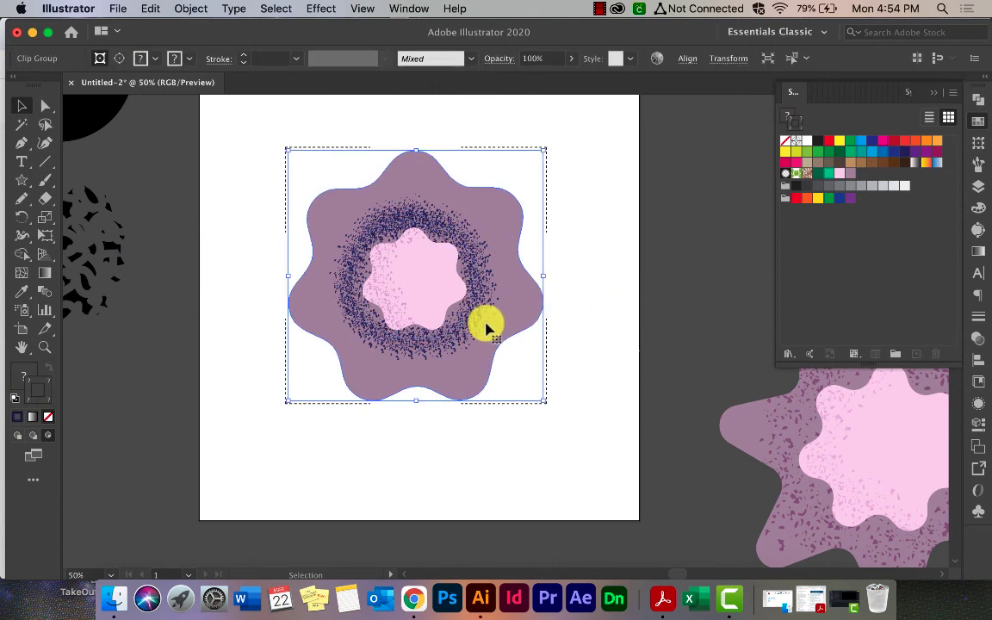
pyautogui.doubleClick(480, 325)
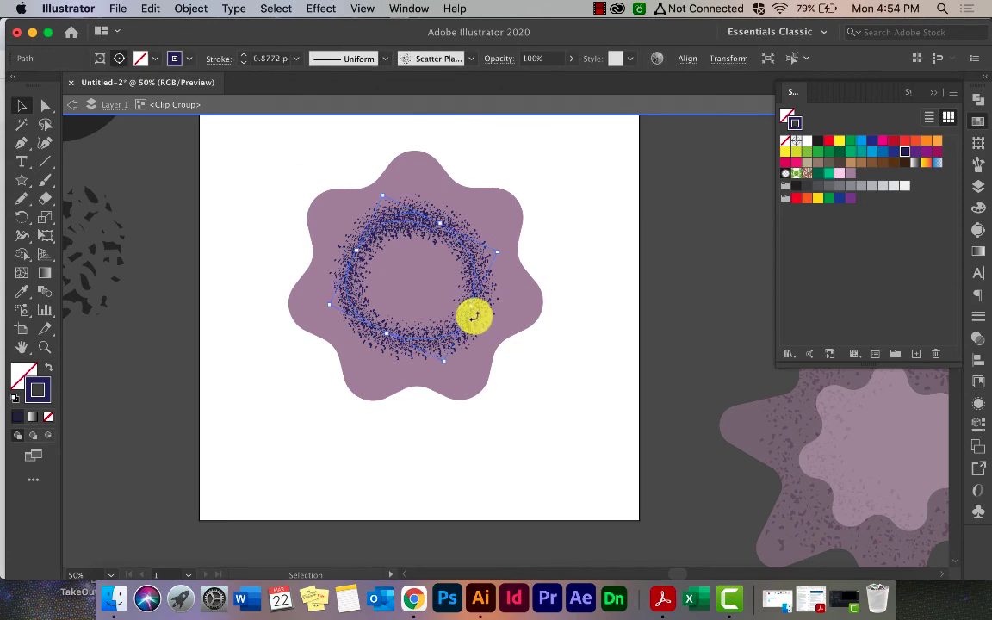
pyautogui.press('super+shift+a')
pyautogui.click(478, 324)
pyautogui.moveTo(478, 343); pyautogui.dragTo(344, 215)
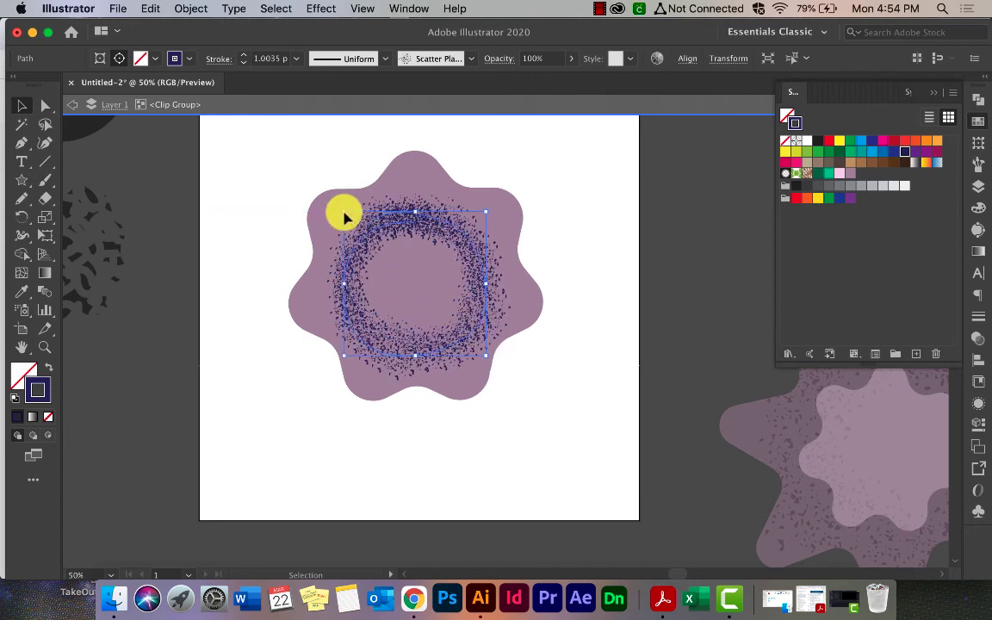
pyautogui.click(719, 321)
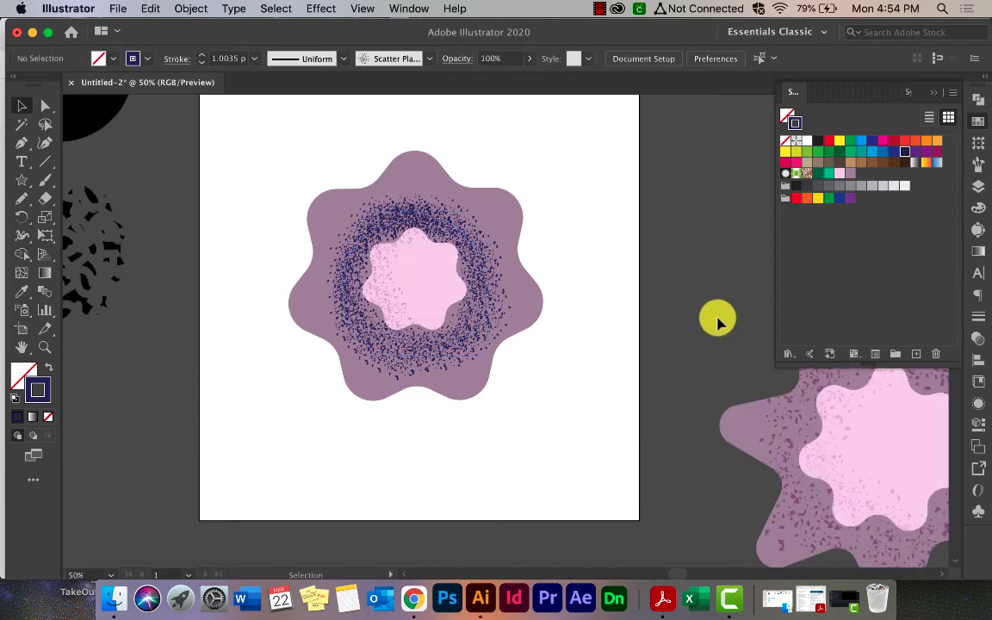
# Step: Isolate the clip group again and scale the unrotated speckled ring down around the centre, to a stroke of about 0.85 pt
pyautogui.click(437, 338)
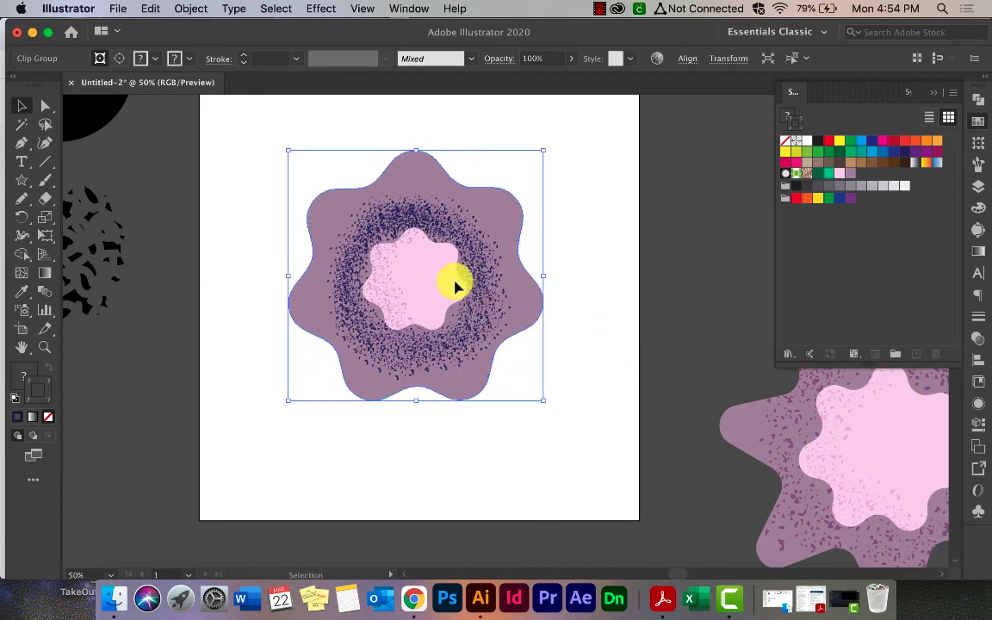
pyautogui.doubleClick(419, 219)
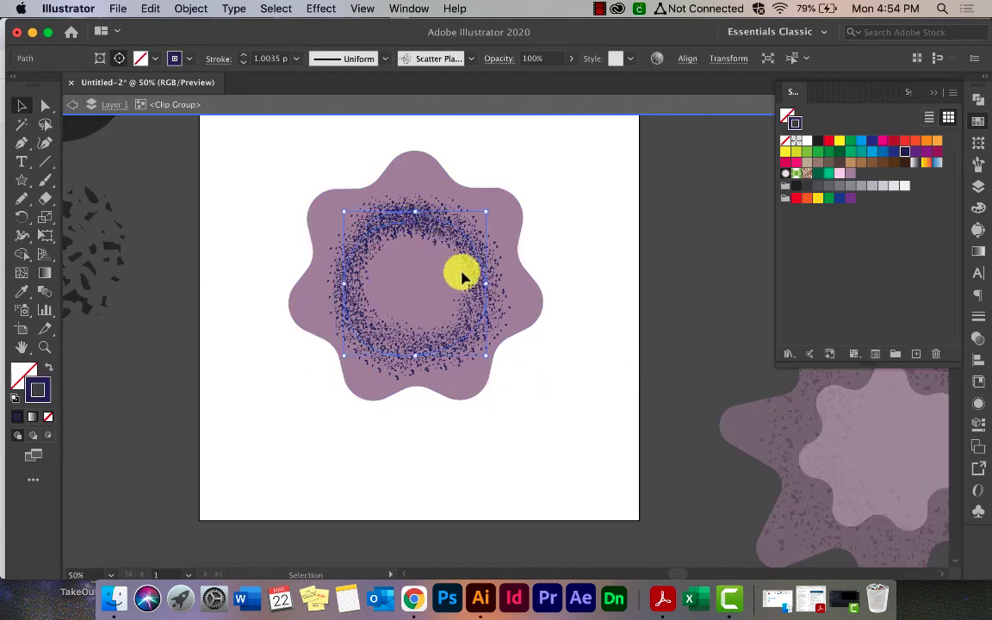
pyautogui.moveTo(485, 353); pyautogui.dragTo(474, 343)
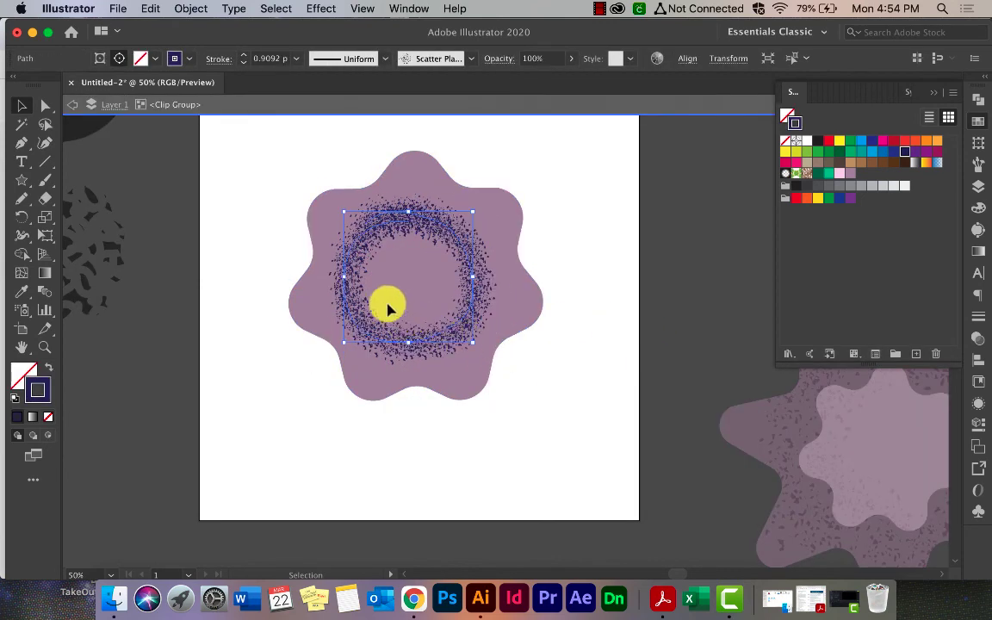
pyautogui.moveTo(343, 211); pyautogui.dragTo(354, 219)
pyautogui.click(639, 330)
pyautogui.doubleClick(639, 330)
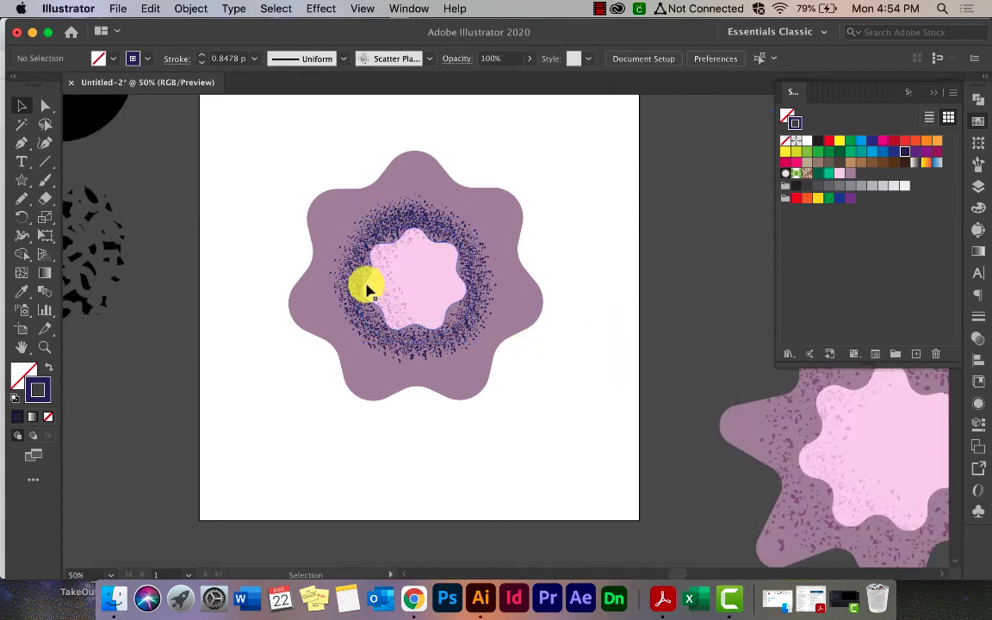
# Step: Examine the grain of the layered navy ring and the pink centre up close, and compare it with the whole flower
pyautogui.scroll(3, 366, 286)
pyautogui.click(353, 205)
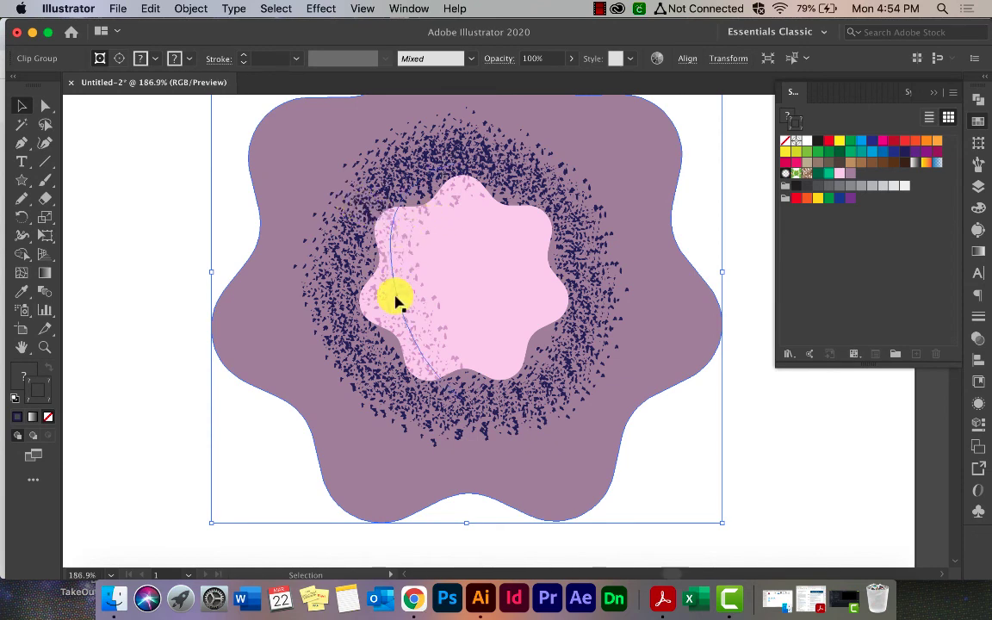
pyautogui.scroll(1, 396, 302)
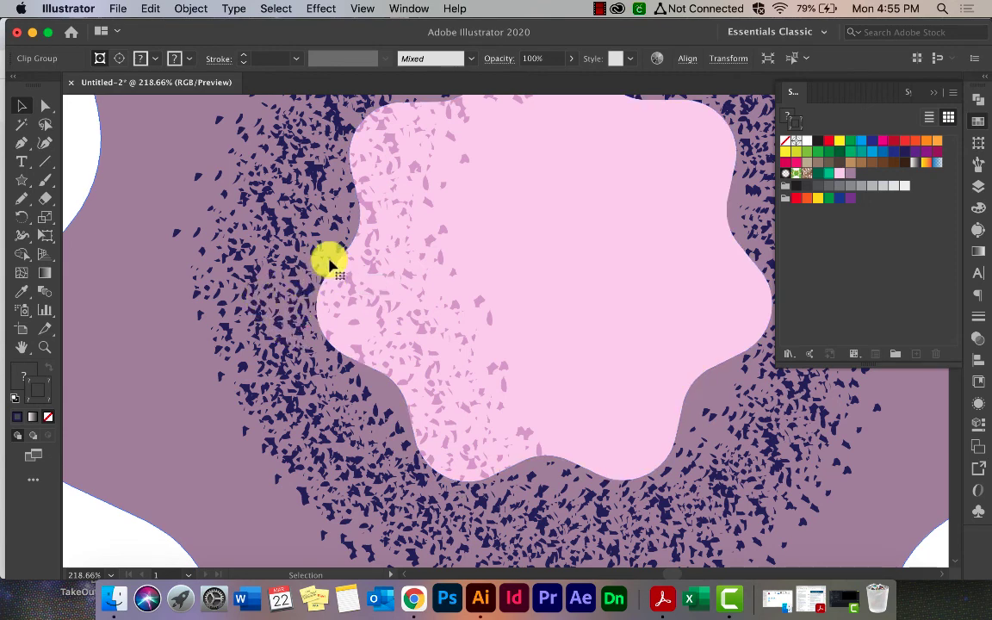
pyautogui.press('super+0')
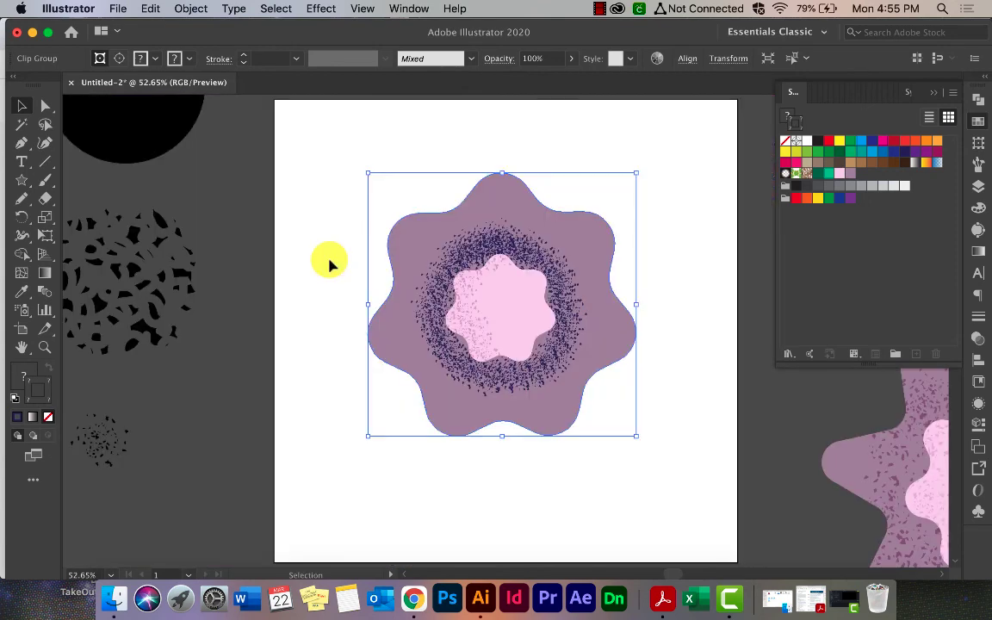
pyautogui.press('super+minus')
pyautogui.click(338, 241)
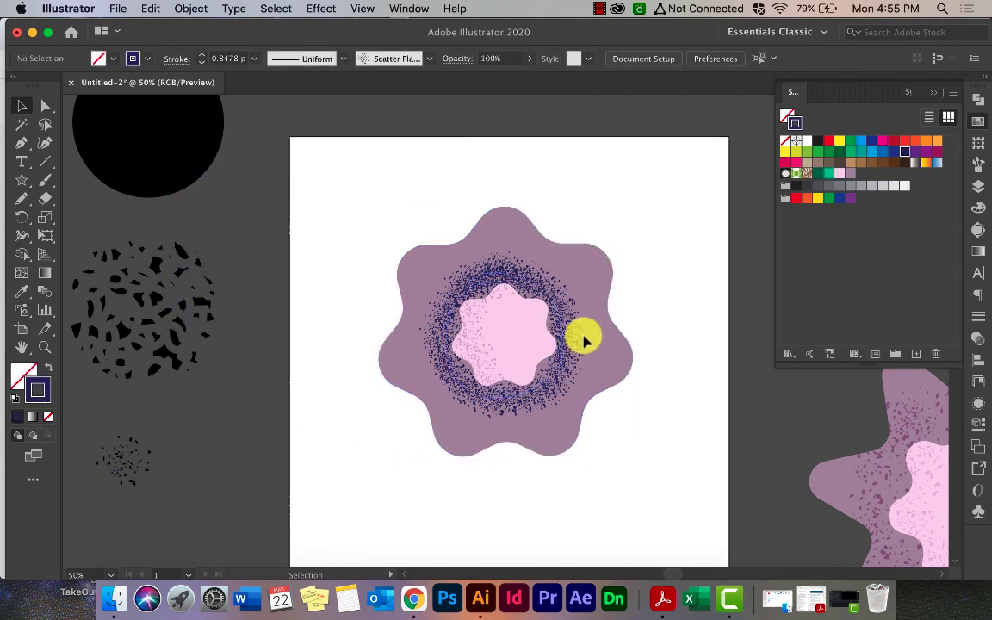
pyautogui.click(492, 290)
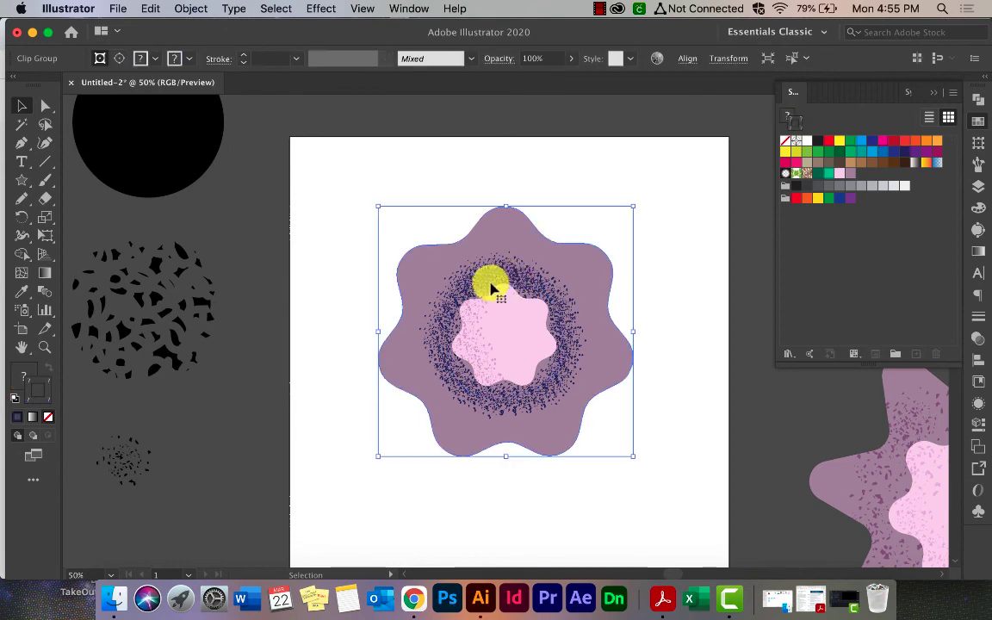
pyautogui.click(572, 215)
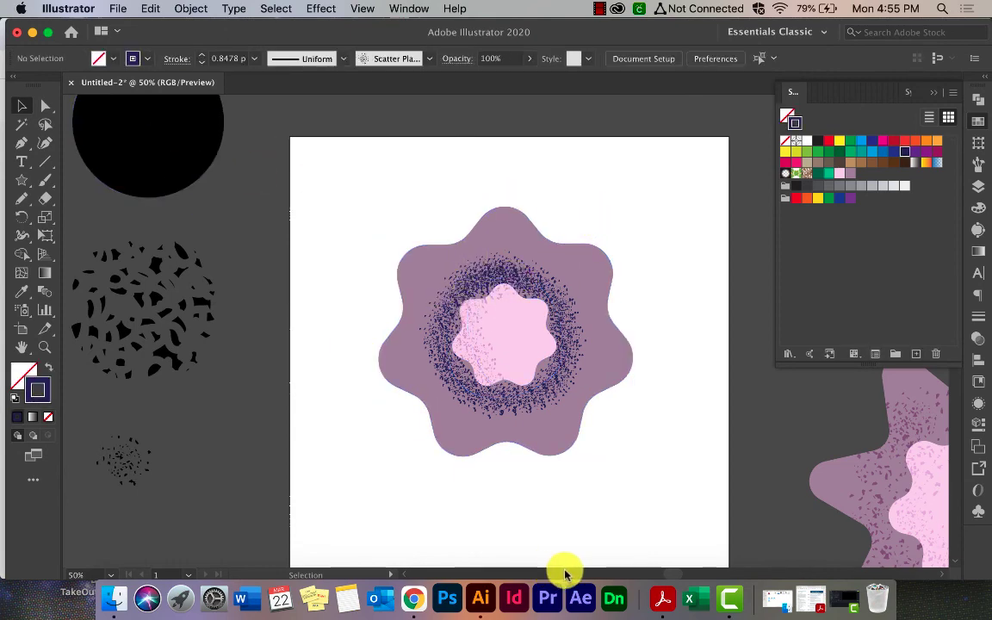
# Step: Switch to Acrobat and examine the grainy shading on the peach character in the Valentine illustration up close
pyautogui.click(663, 597)
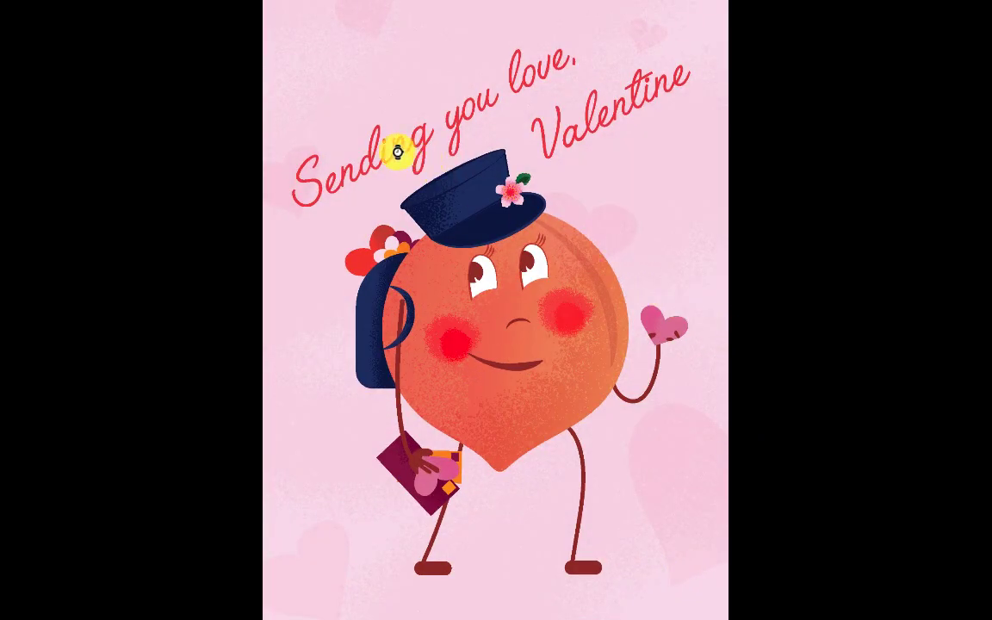
pyautogui.press('super+plus')
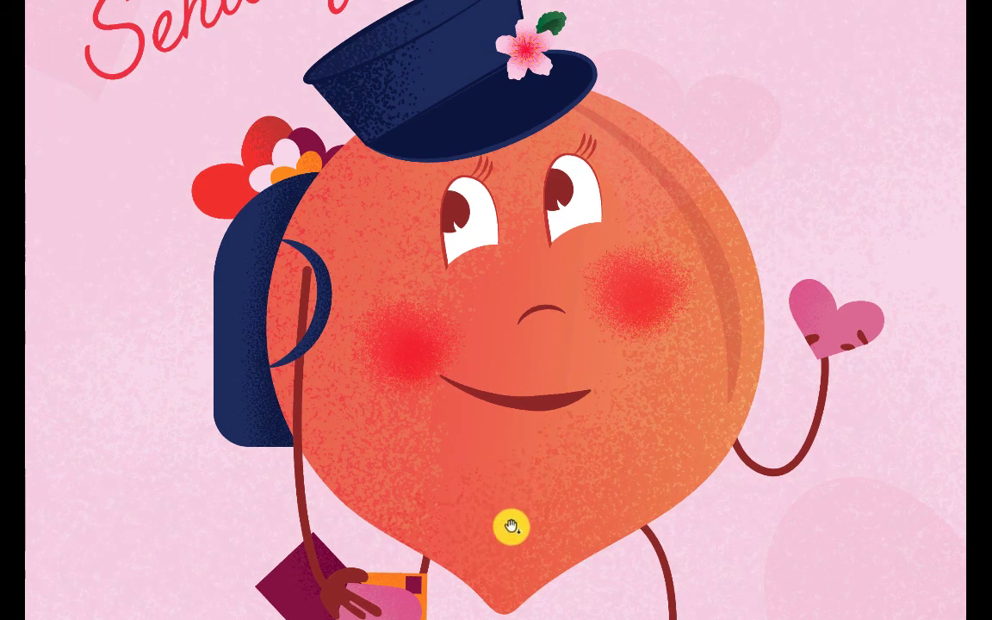